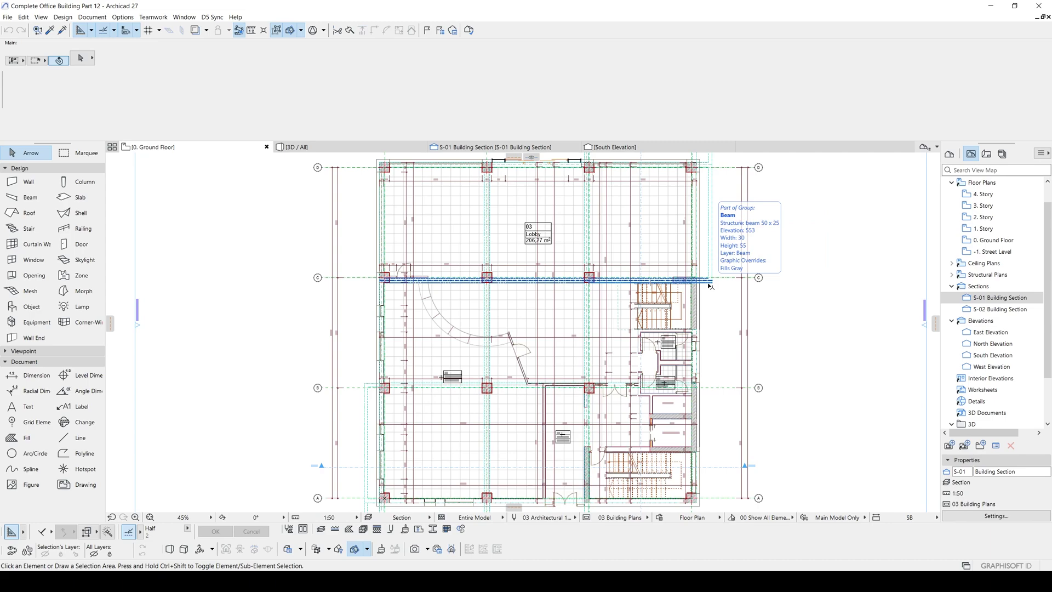
Zoom and pan the floor plan to bring the Back Office and Fire Hall rooms into view.
scroll(548, 219, up, 2)
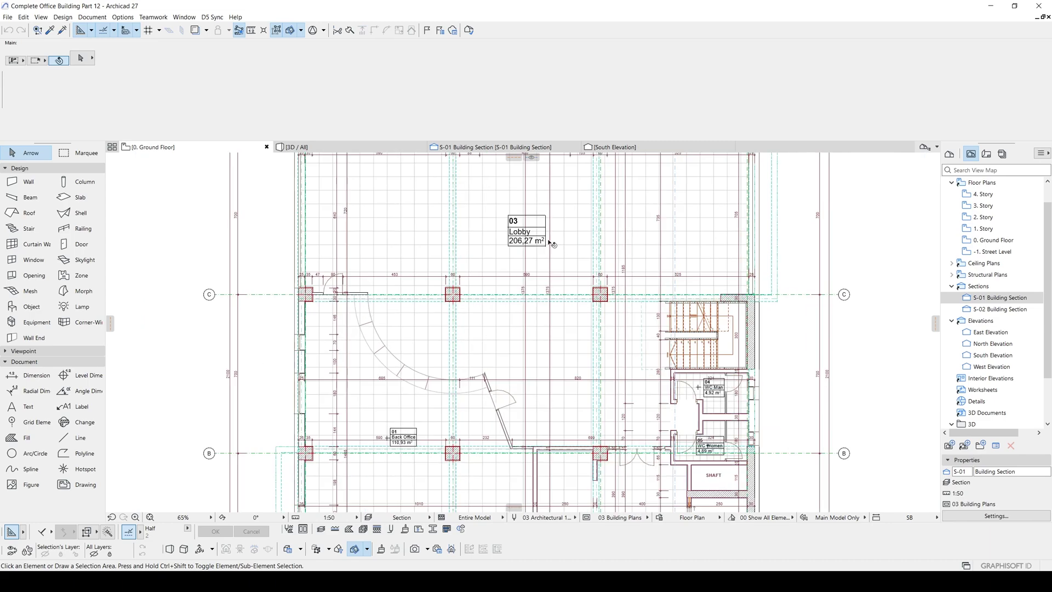
scroll(575, 296, up, 1)
scroll(551, 301, up, 2)
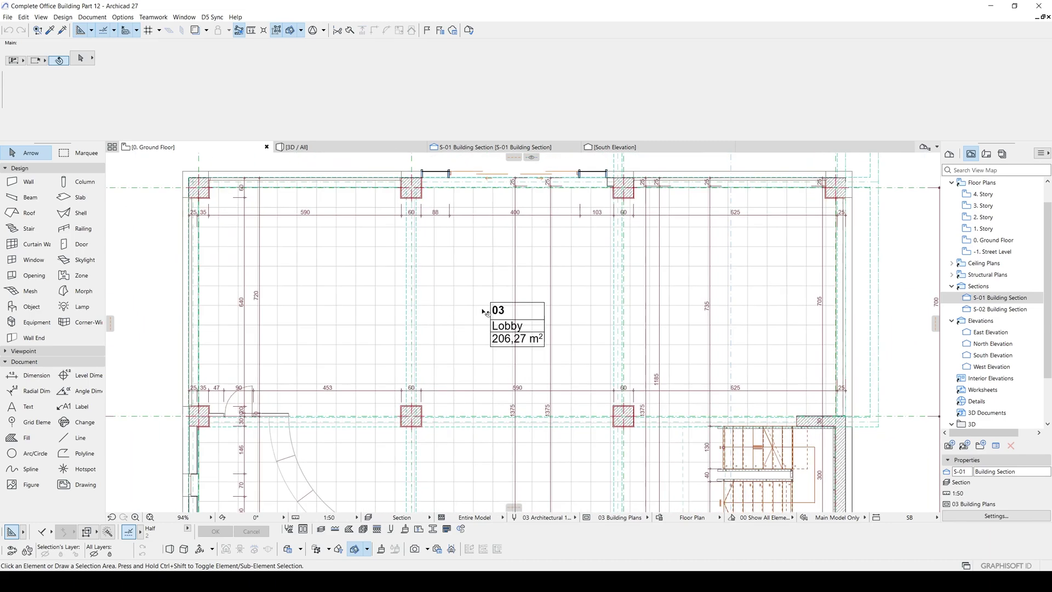
scroll(507, 303, up, 1)
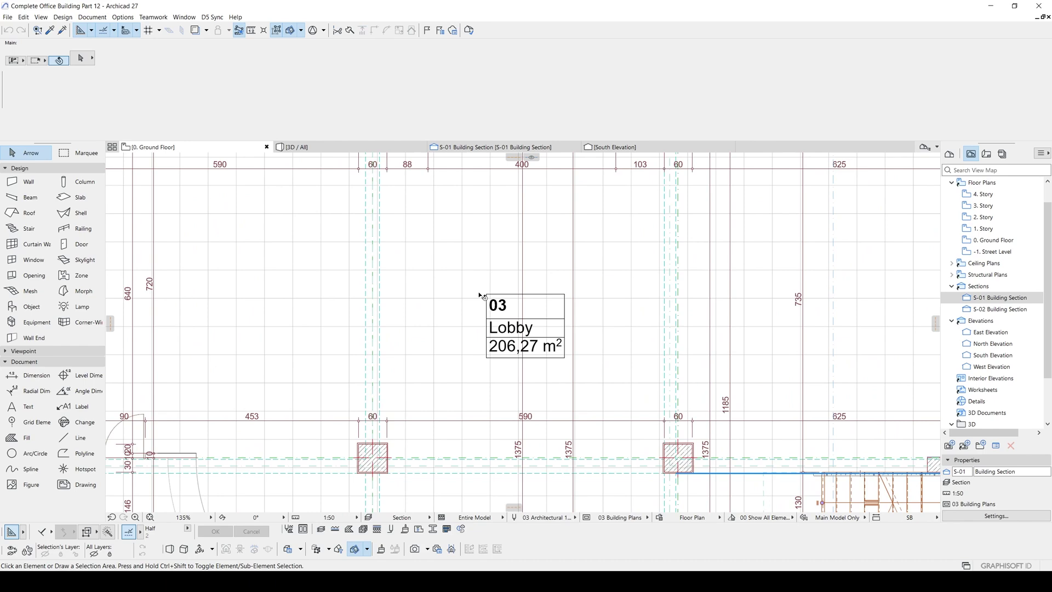
scroll(485, 295, down, 2)
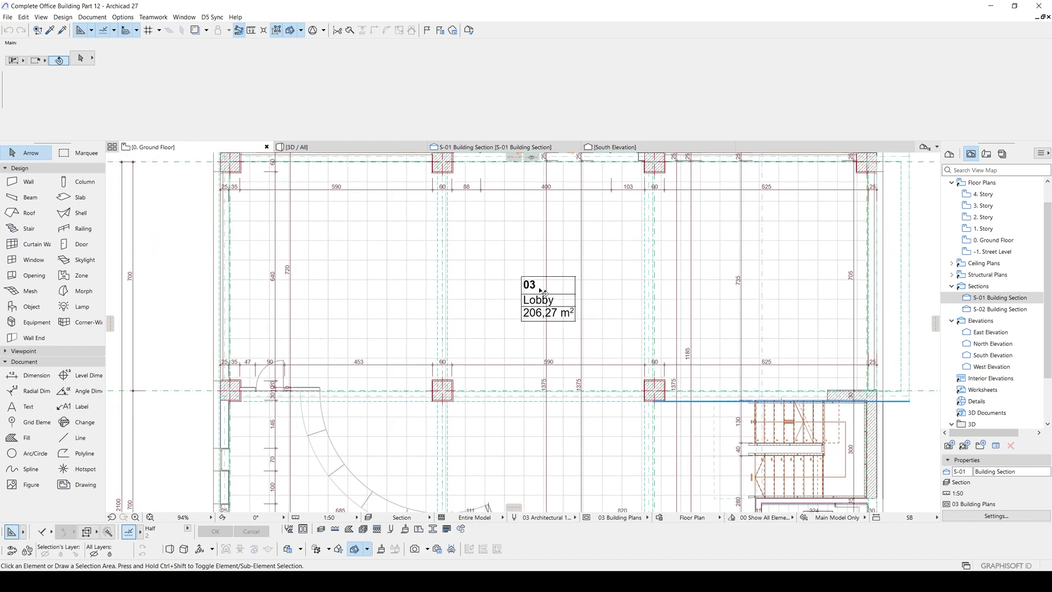
scroll(462, 293, down, 1)
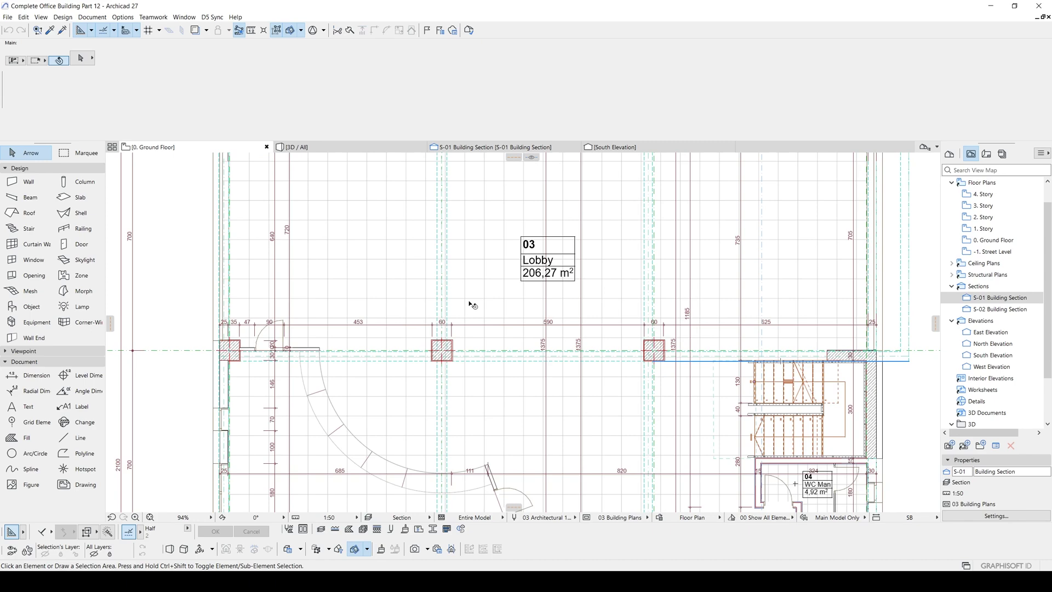
scroll(470, 305, down, 2)
scroll(480, 298, up, 1)
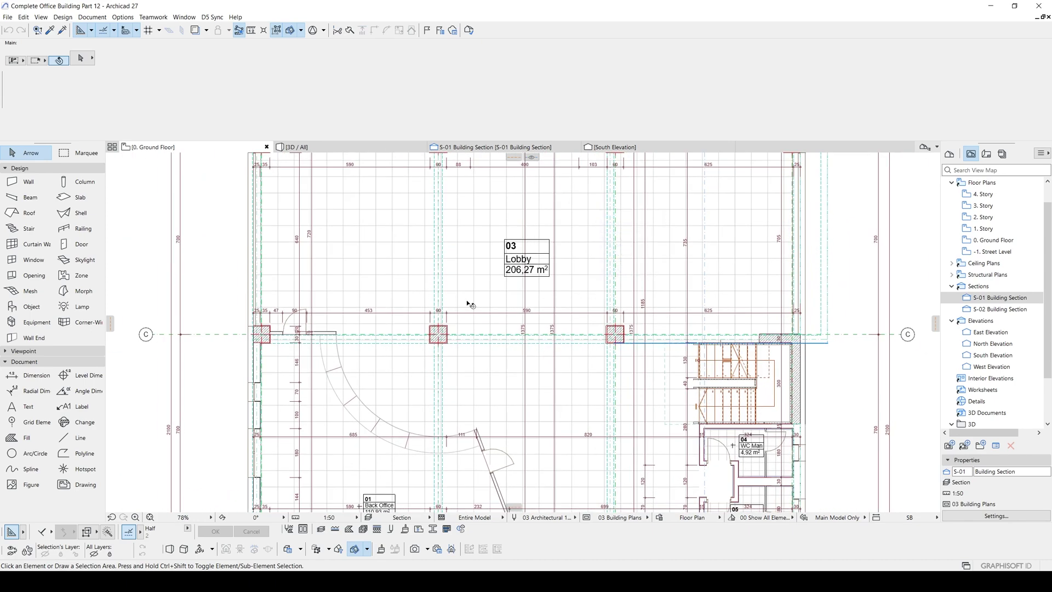
scroll(647, 306, down, 1)
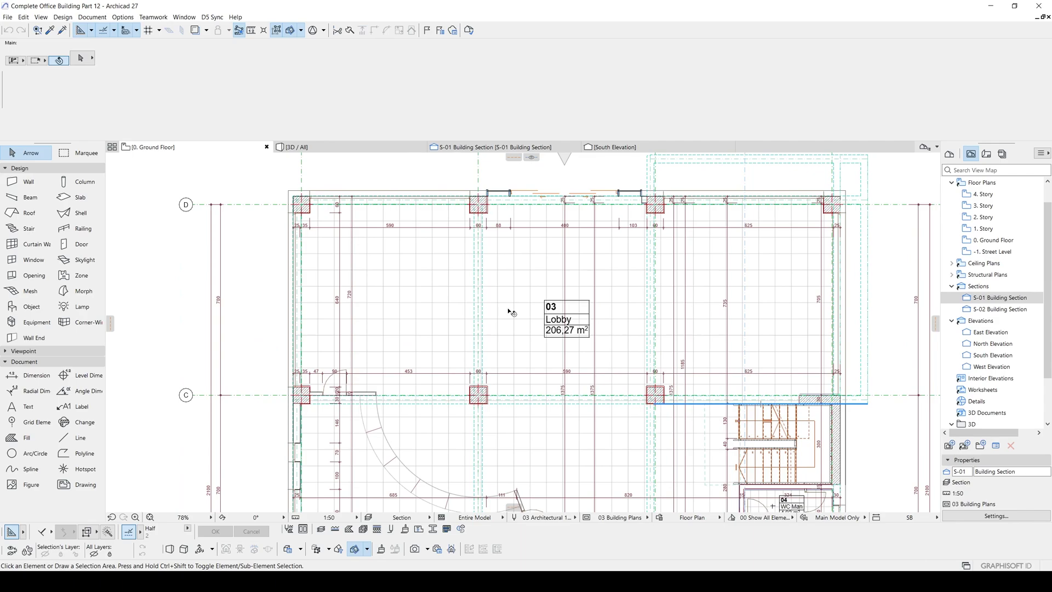
scroll(441, 200, up, 1)
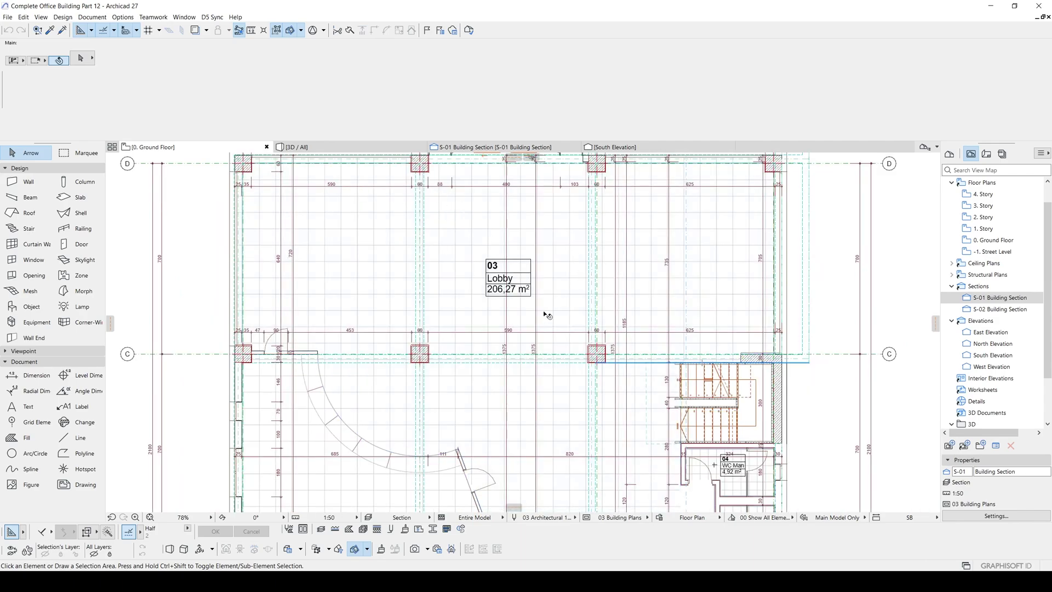
scroll(485, 341, down, 1)
middle_drag(456, 334, 485, 102)
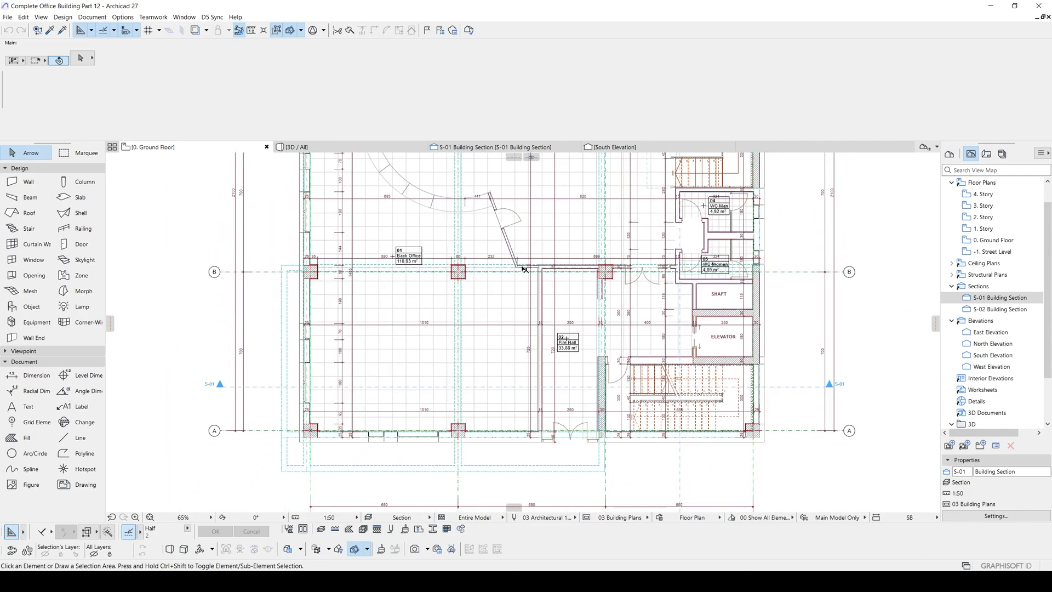
scroll(551, 315, up, 1)
scroll(551, 315, up, 2)
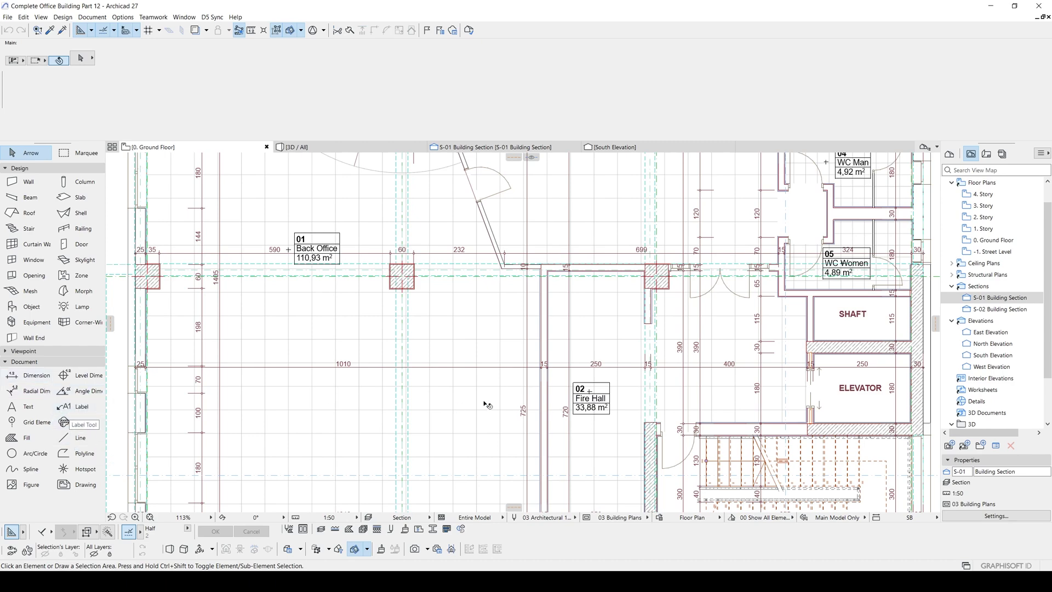
scroll(486, 404, down, 4)
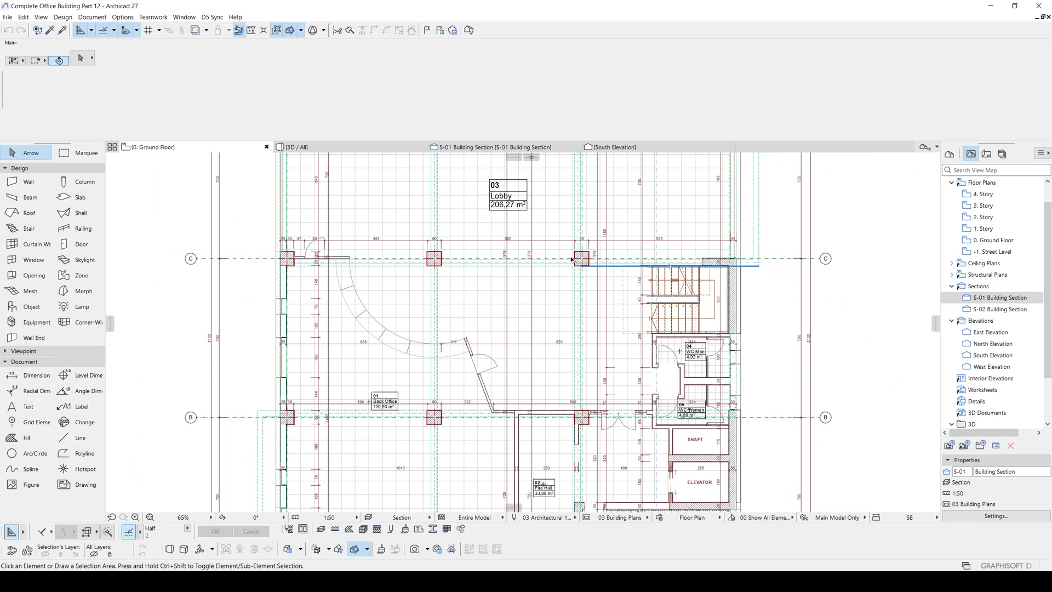
scroll(474, 402, up, 1)
Select the Back Office zone, then the Lobby zone.
click(453, 376)
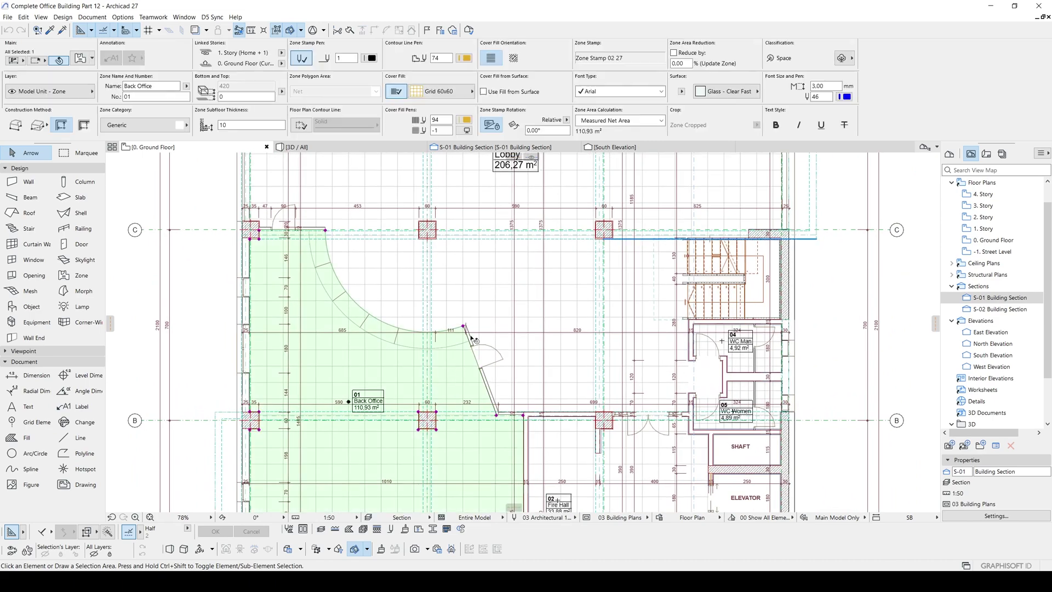
scroll(565, 285, up, 1)
click(565, 285)
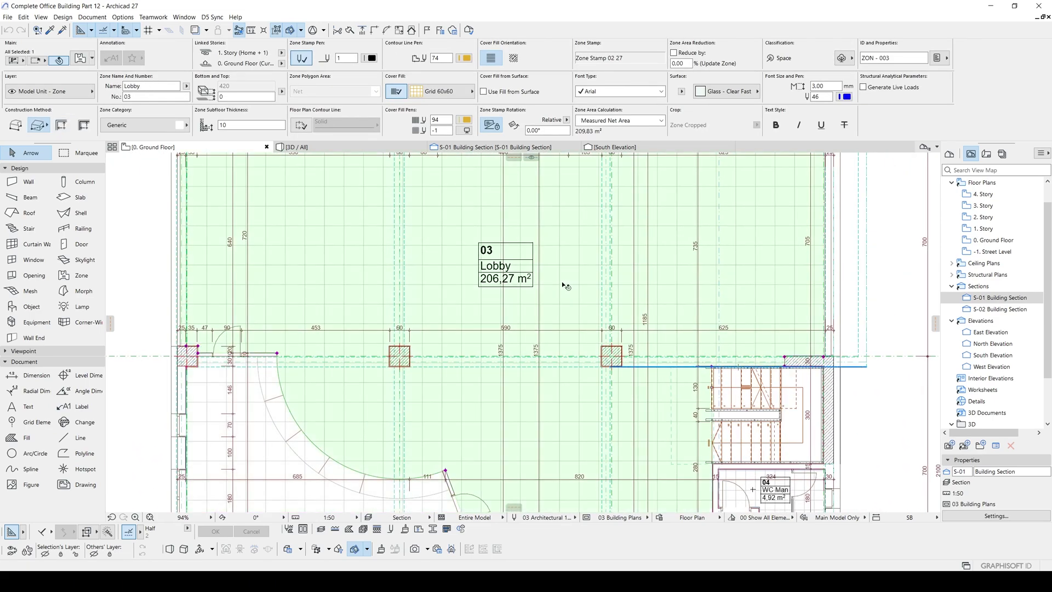
Open S-01 Building Section from the Navigator and zoom to the ground floor and 1. Story.
double_click(992, 299)
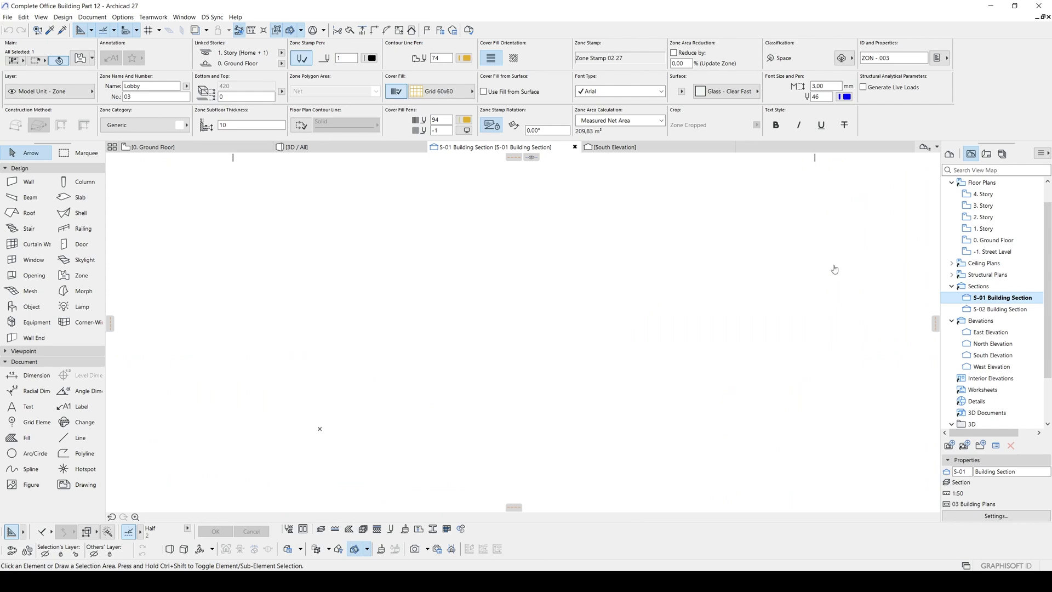
scroll(459, 313, up, 2)
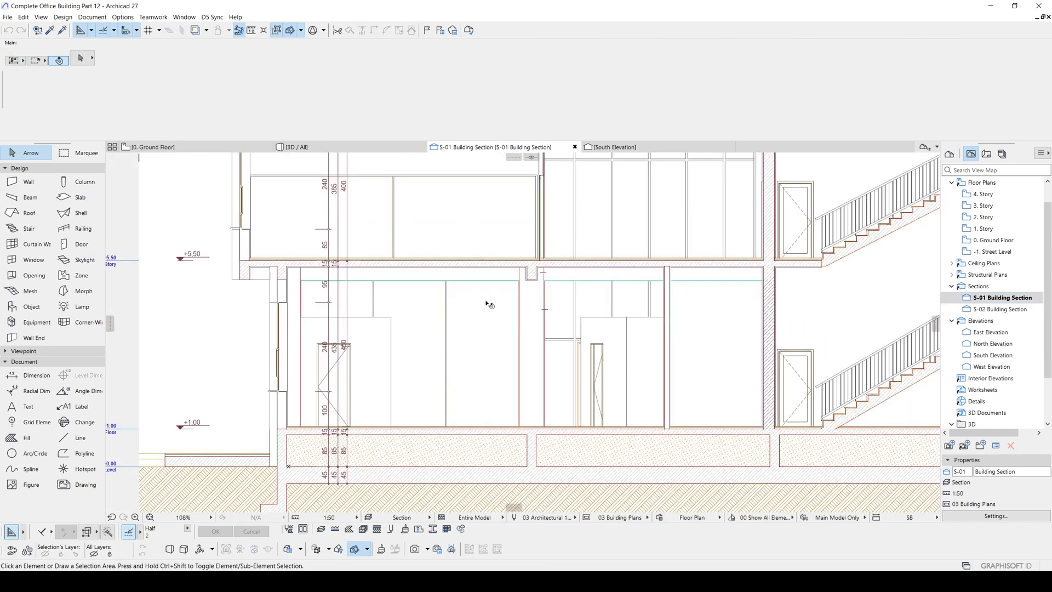
mouse_move(477, 305)
scroll(532, 225, up, 3)
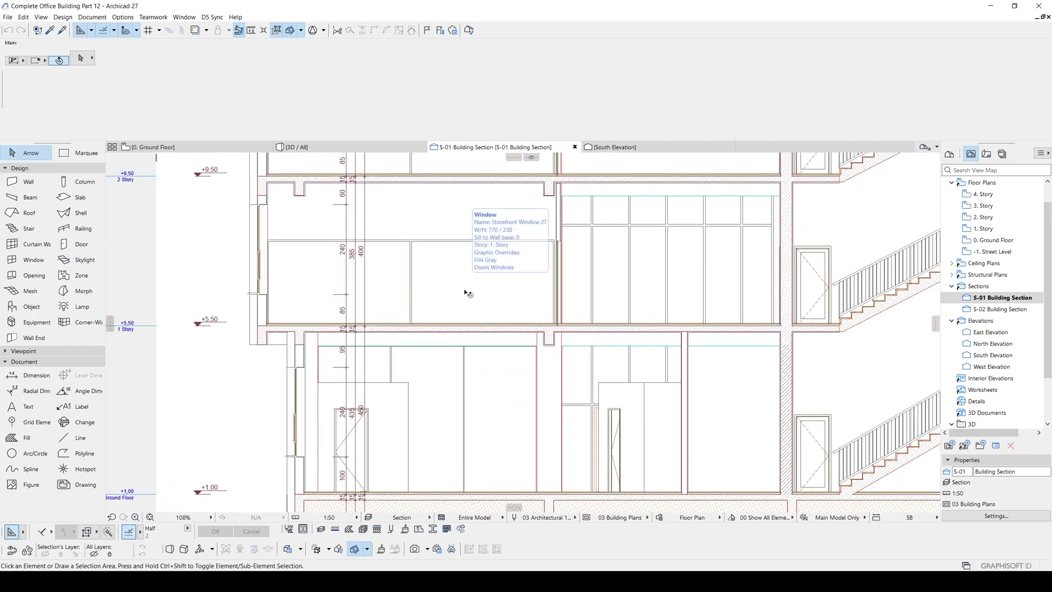
scroll(470, 285, down, 4)
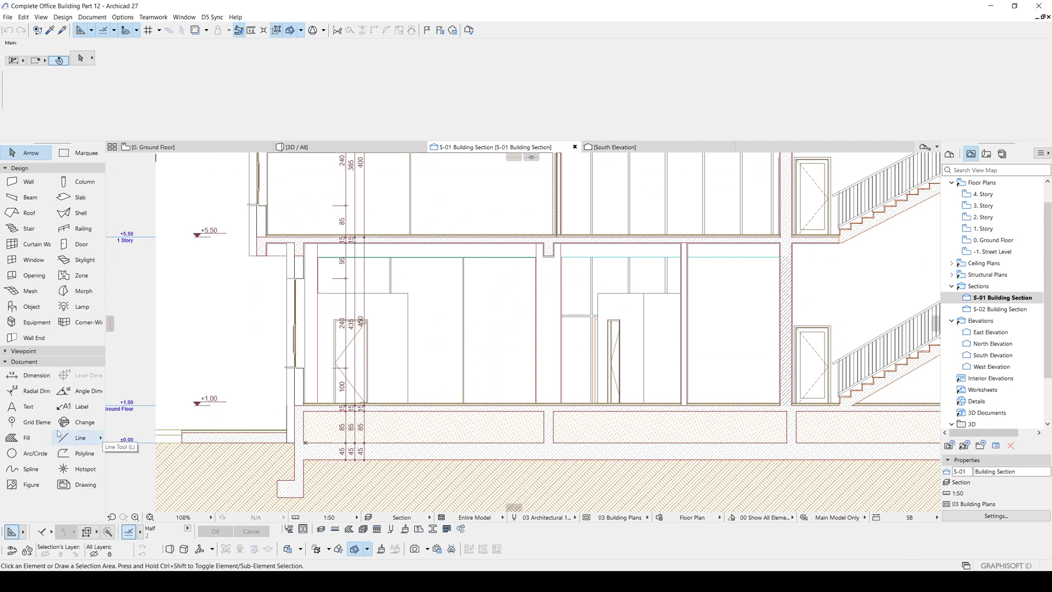
Place a text block reading 'fsdfasdfsdf' on the ground storey of the section.
click(26, 407)
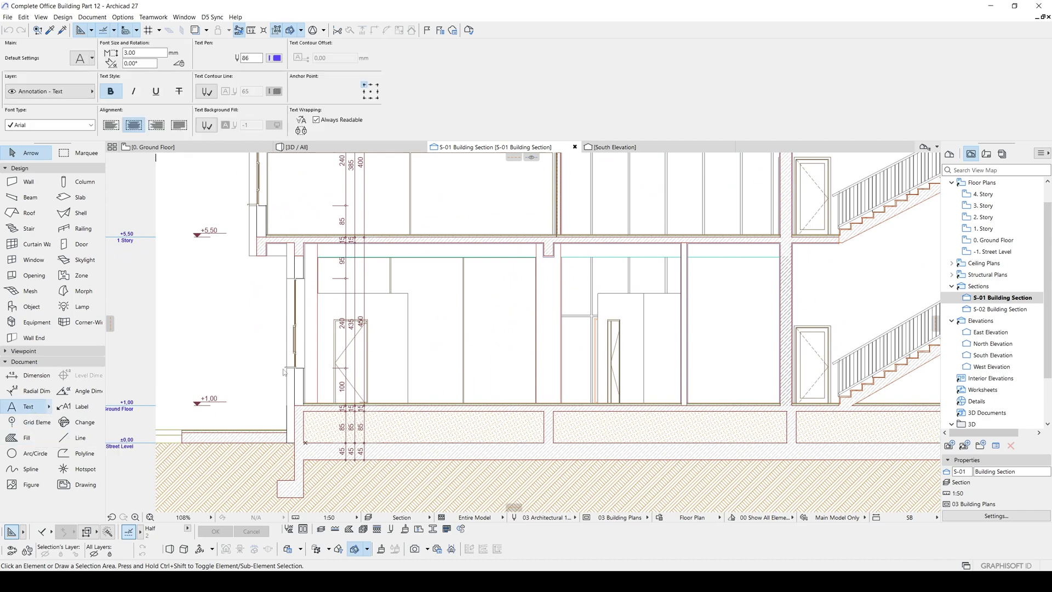
double_click(450, 316)
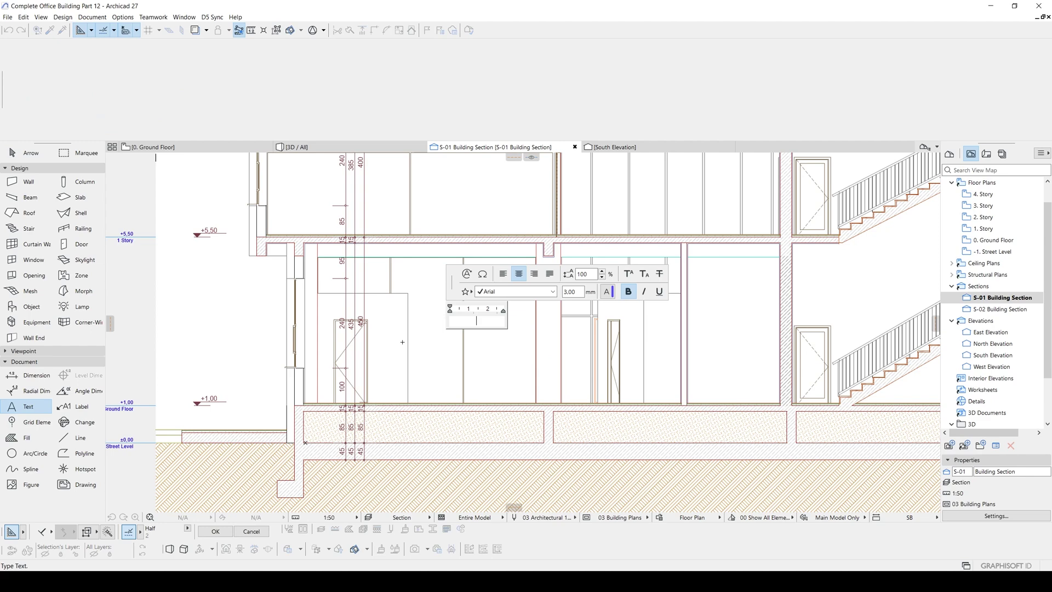
text(fsdfasdfsdf)
click(402, 342)
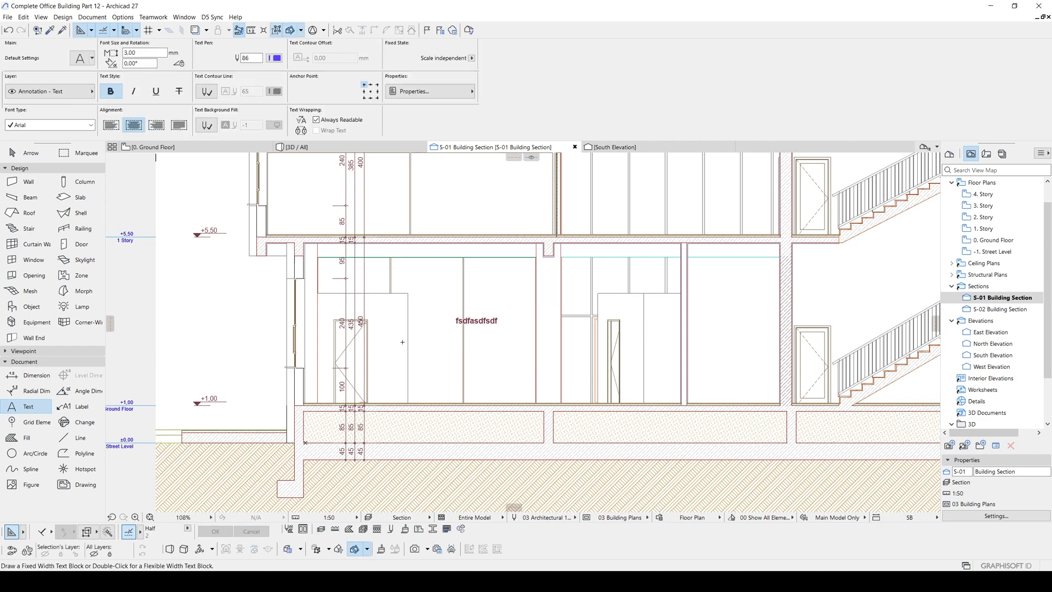
key(Escape)
Return to the Lobby zone on the Ground Floor plan.
scroll(494, 318, up, 2)
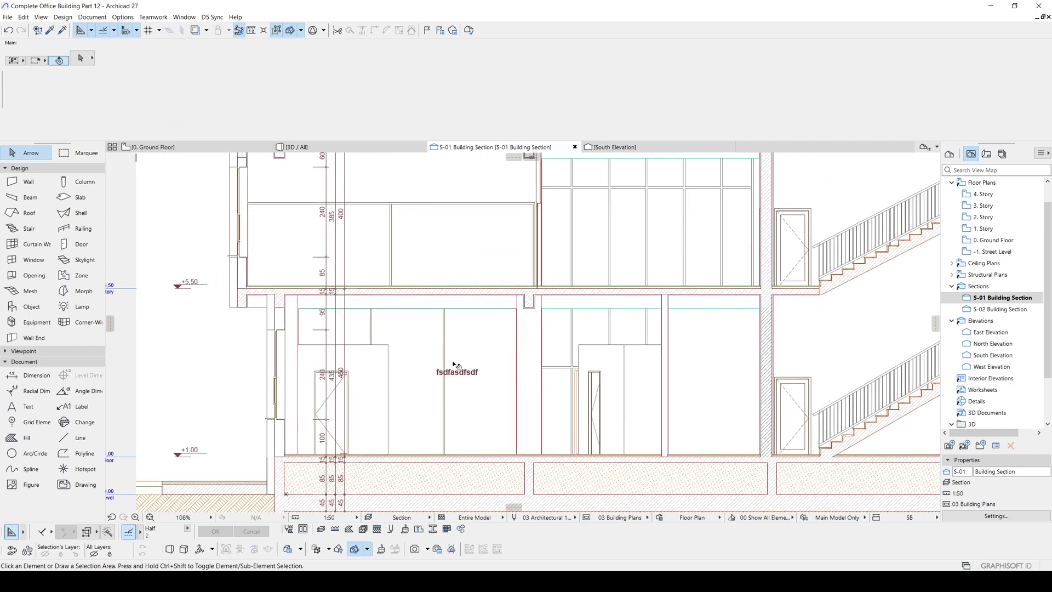
scroll(442, 351, down, 1)
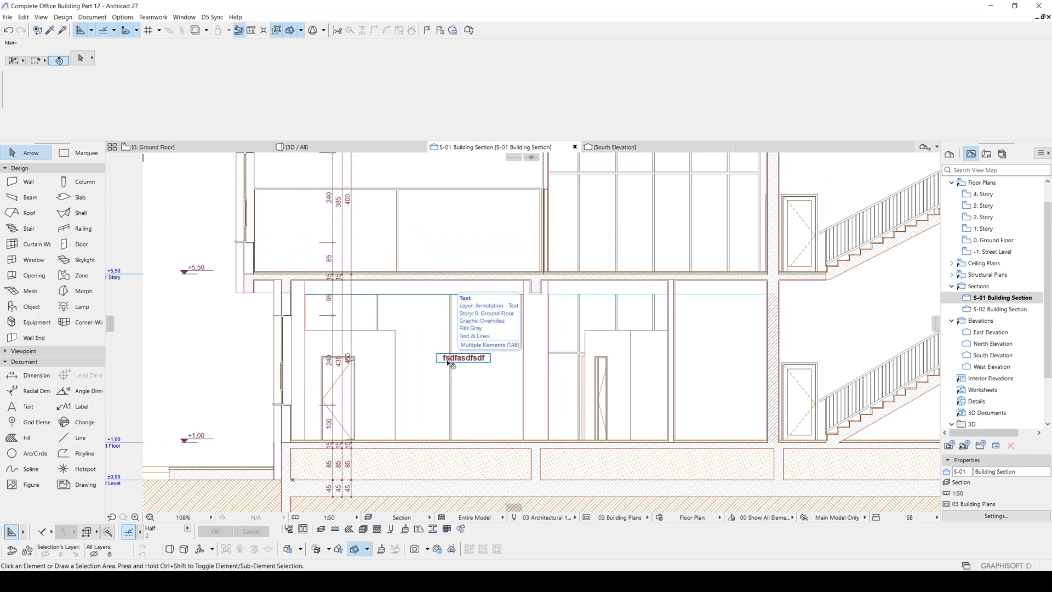
double_click(449, 362)
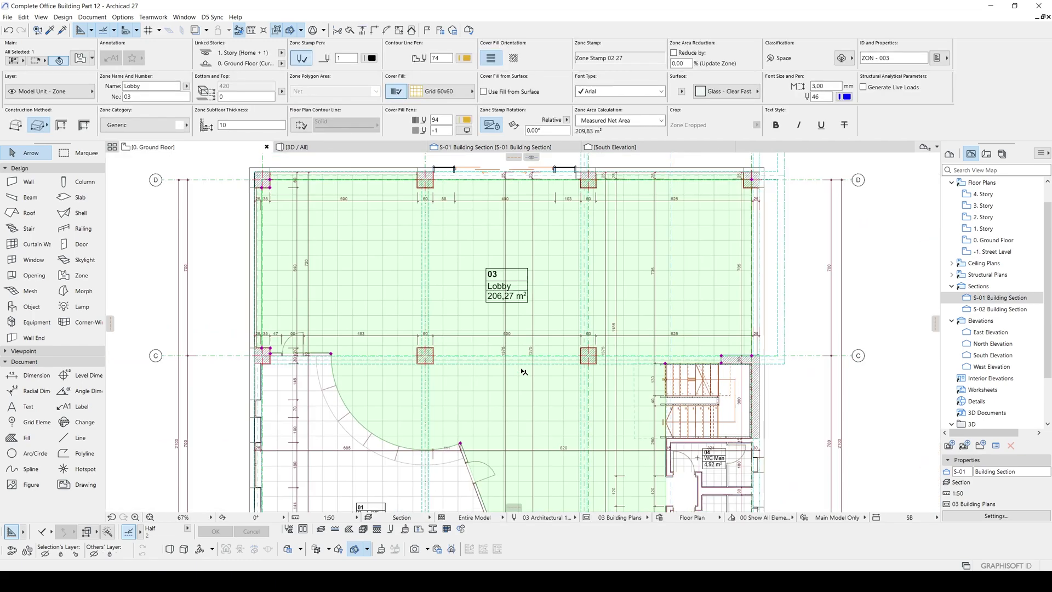
Deselect the Lobby zone and select the S-02 section line on the plan.
scroll(509, 350, down, 2)
key(Escape)
scroll(548, 307, down, 6)
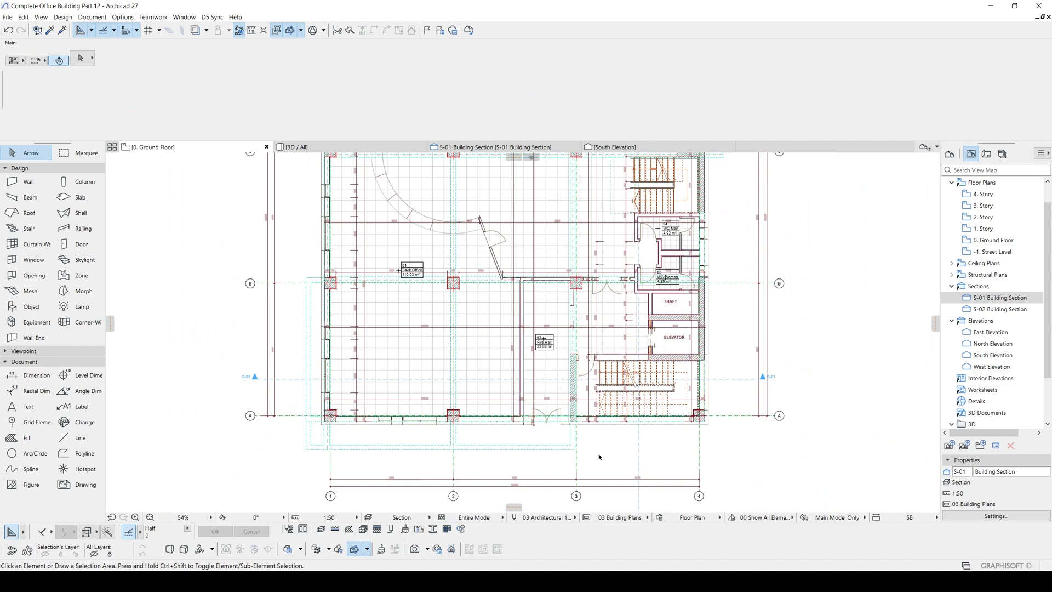
click(644, 403)
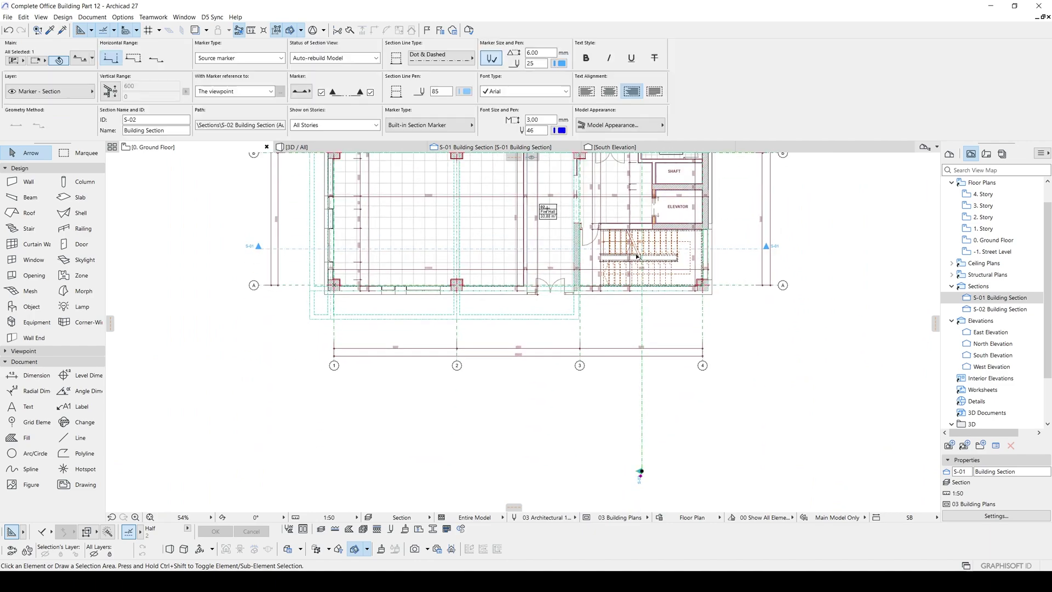
Pan the plan to the Fire Hall and elevator core, then switch to the S-01 Building Section tab.
scroll(639, 414, up, 5)
scroll(615, 398, up, 3)
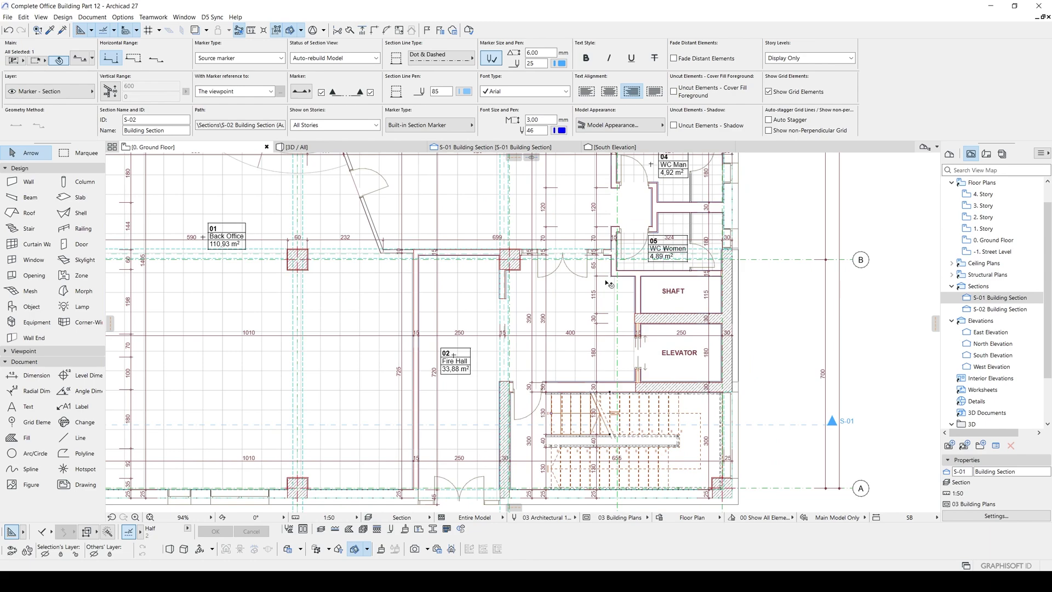
scroll(605, 311, up, 3)
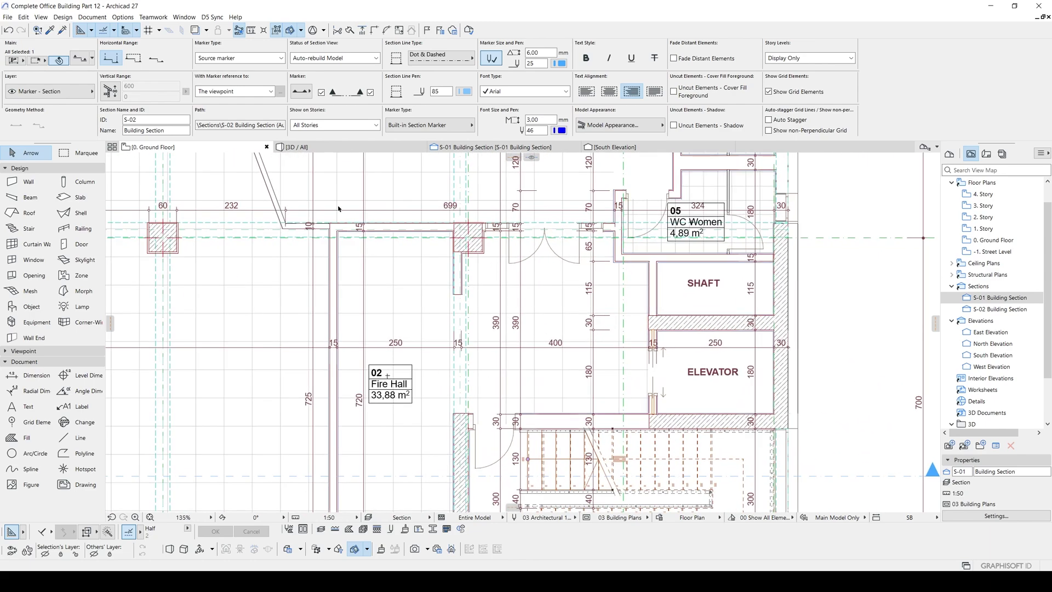
middle_drag(398, 312, 463, 265)
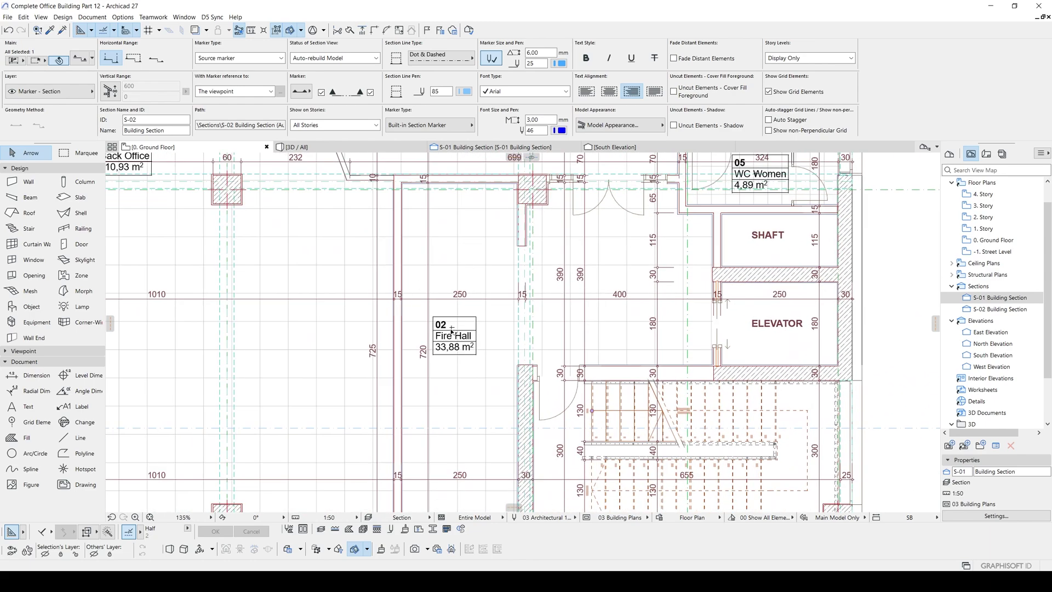
scroll(443, 346, down, 2)
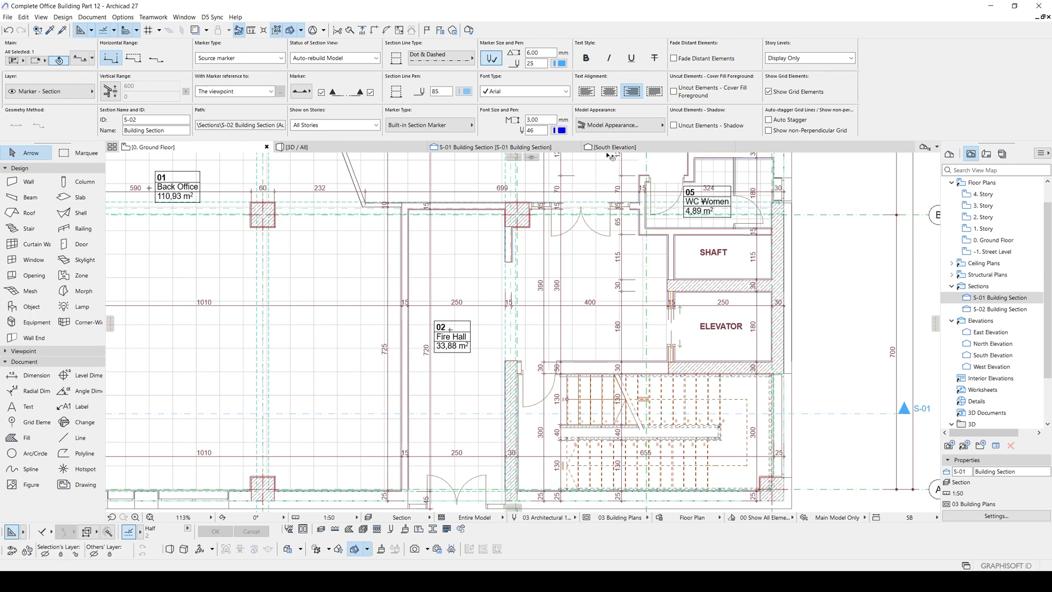
click(529, 151)
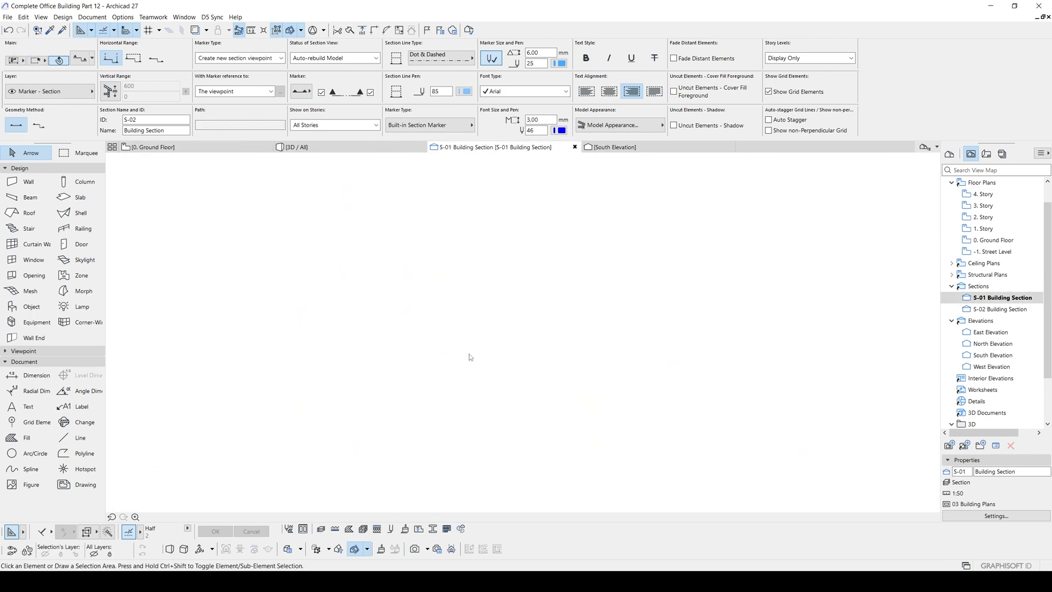
Inspect the 'fsdfasdfsdf' placeholder text, then select it and delete it.
click(467, 359)
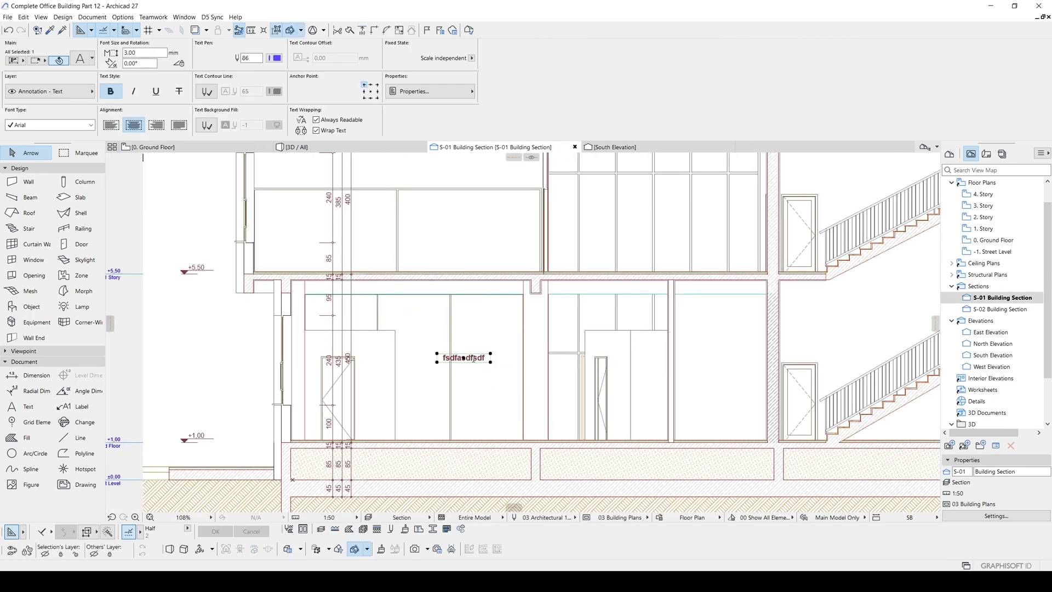
double_click(472, 359)
double_click(473, 359)
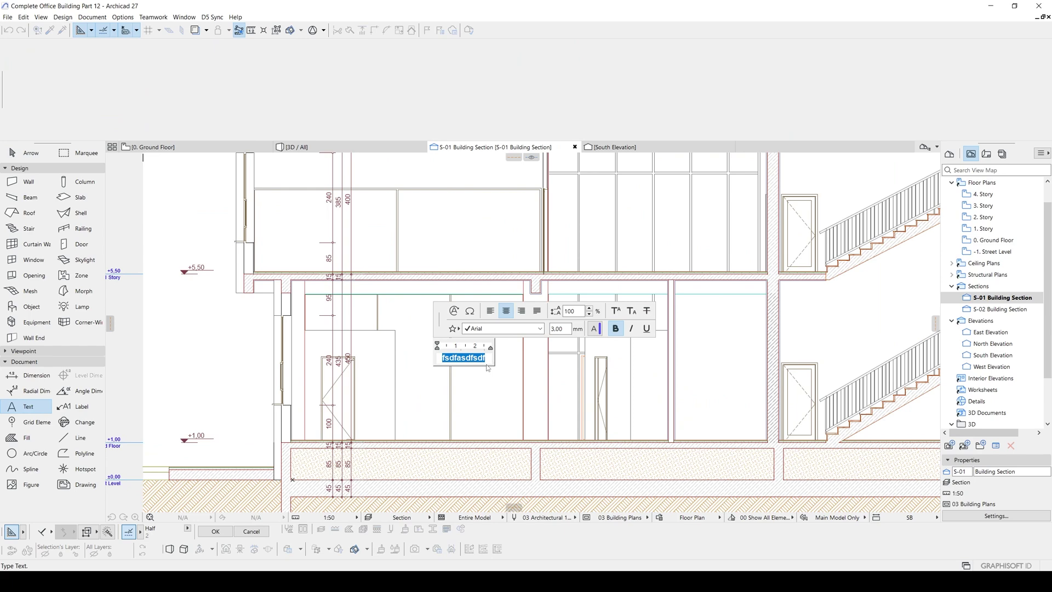
click(504, 383)
click(465, 359)
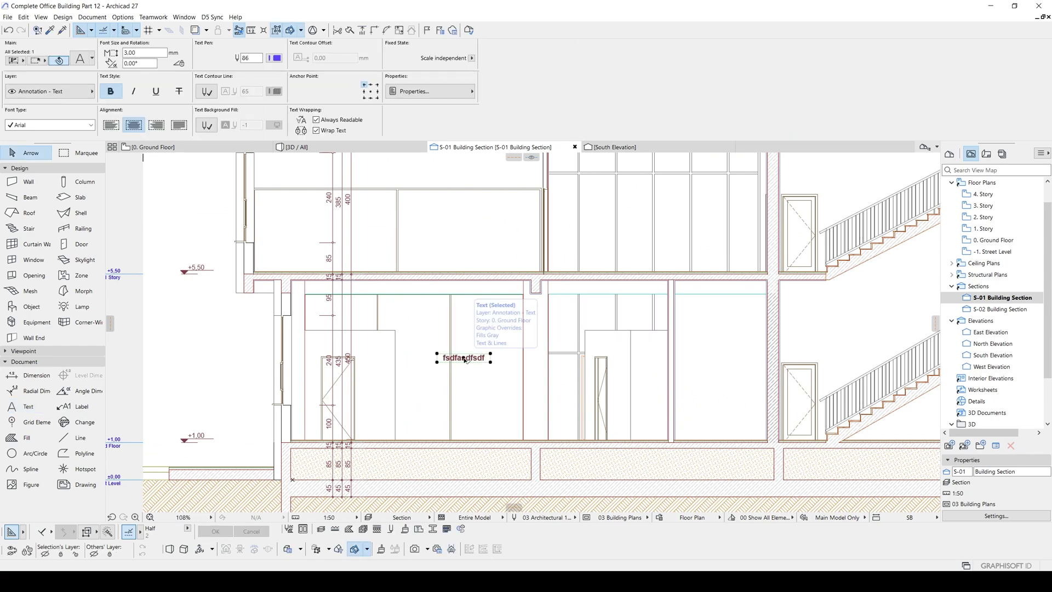
key(Delete)
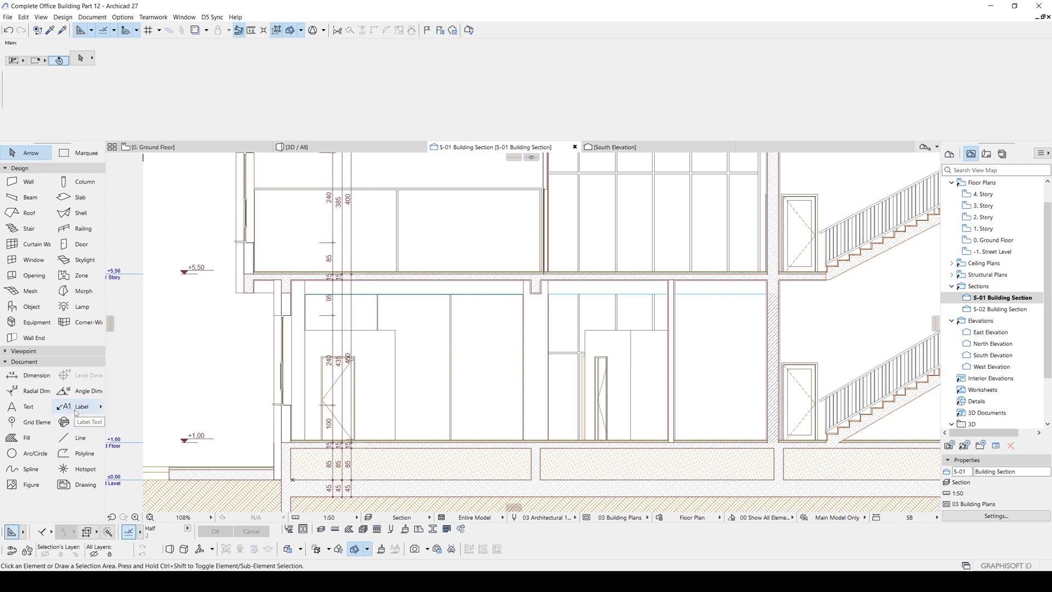
Open the Legacy page of Project Preferences and move the dialog to uncover the section.
scroll(493, 351, up, 3)
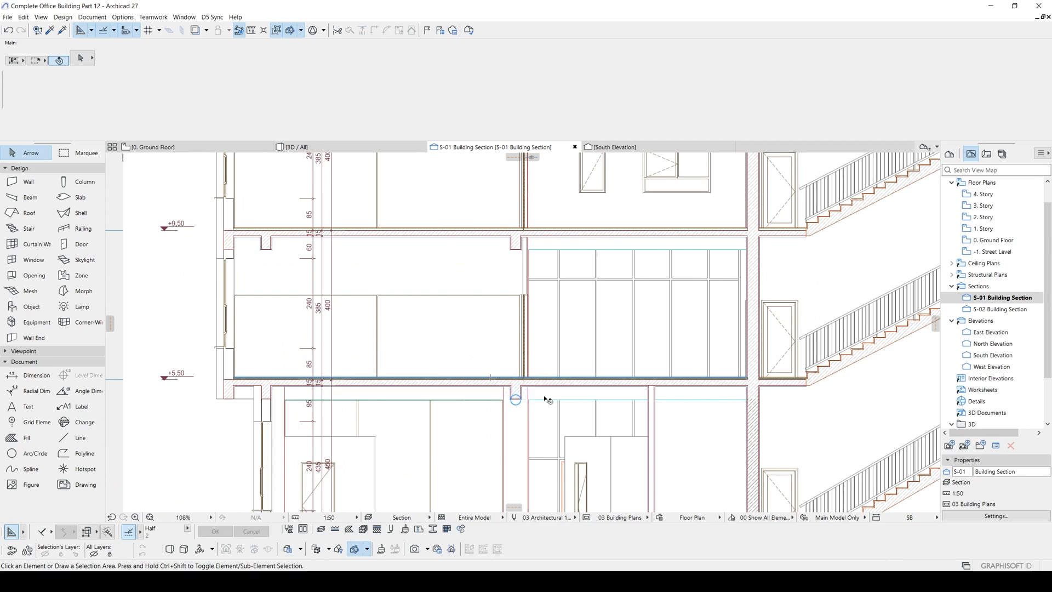
scroll(505, 388, down, 2)
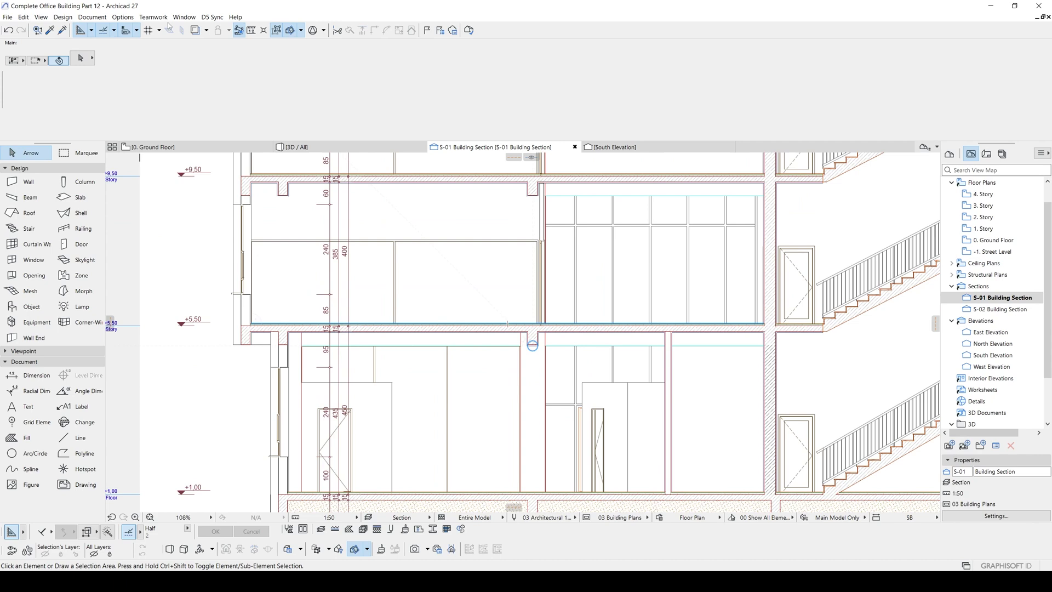
click(131, 18)
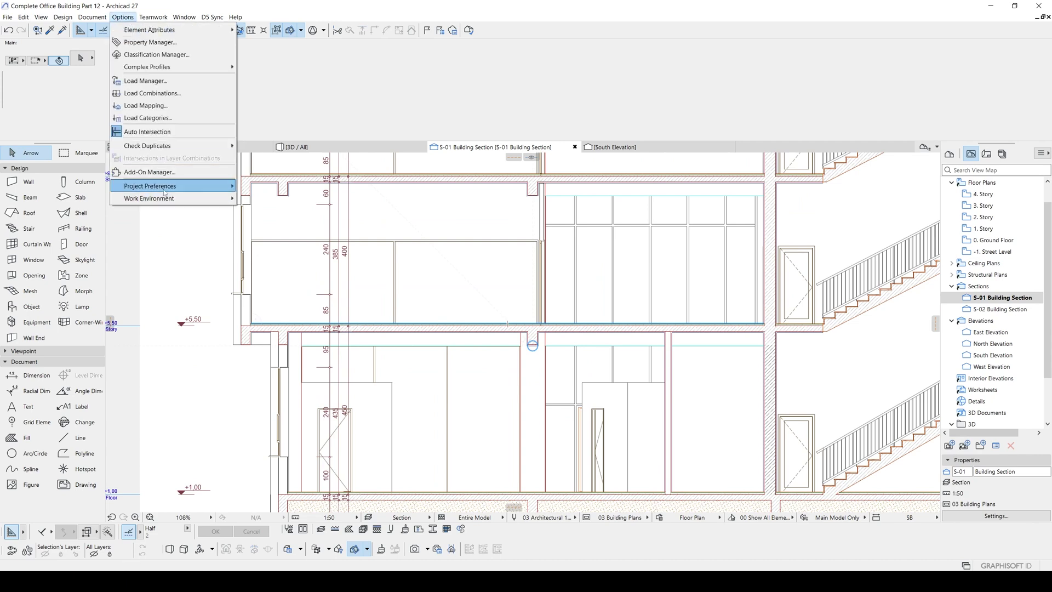
mouse_move(164, 186)
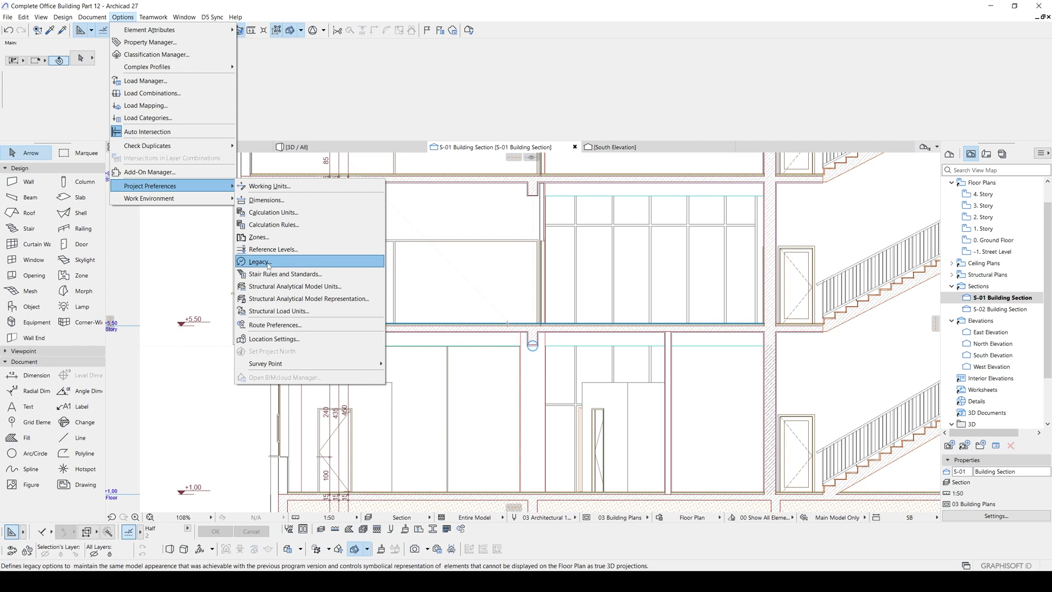
click(262, 262)
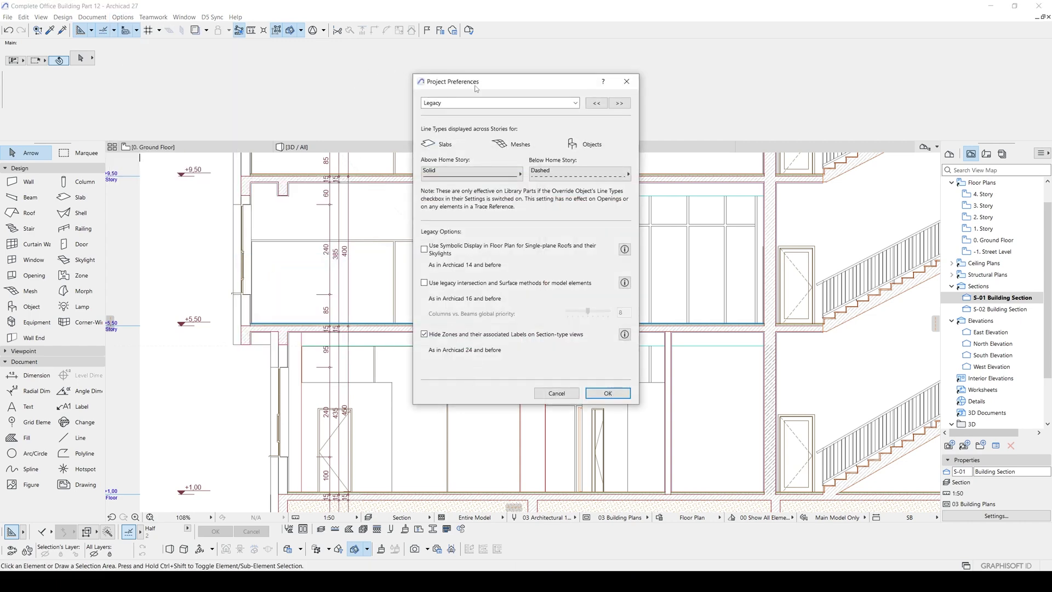
drag(476, 87, 425, 130)
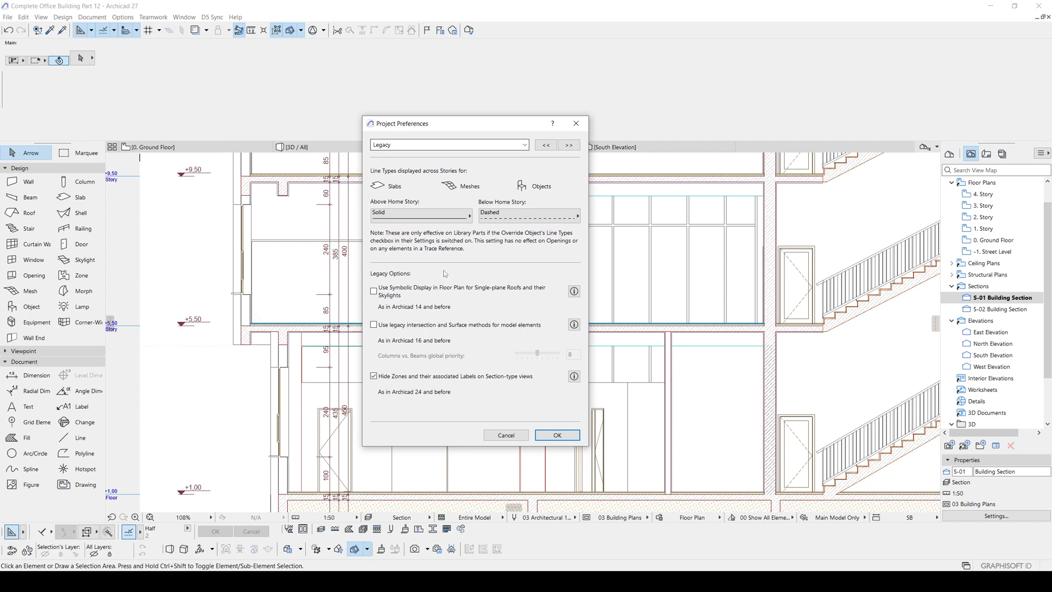
drag(468, 123, 559, 162)
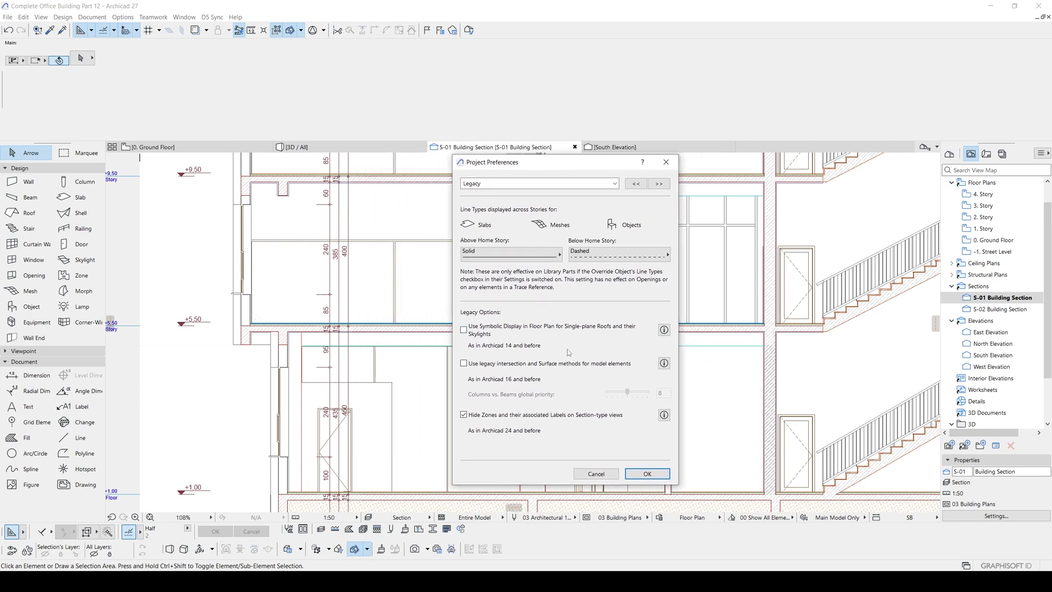
Keep Dashed line types for above/below home story and confirm with zone hiding on section views turned off.
click(494, 258)
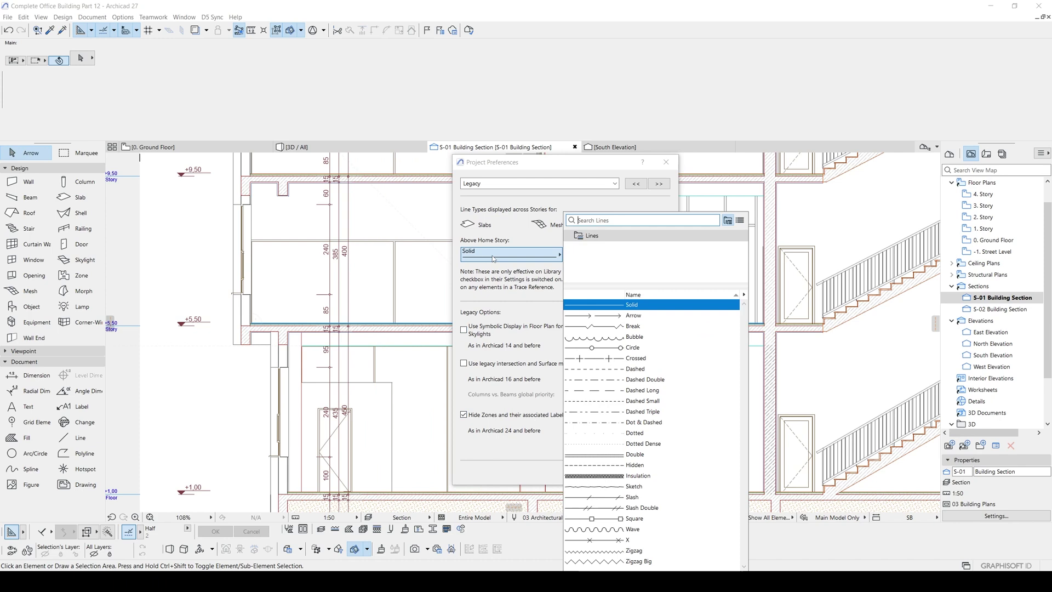
click(493, 256)
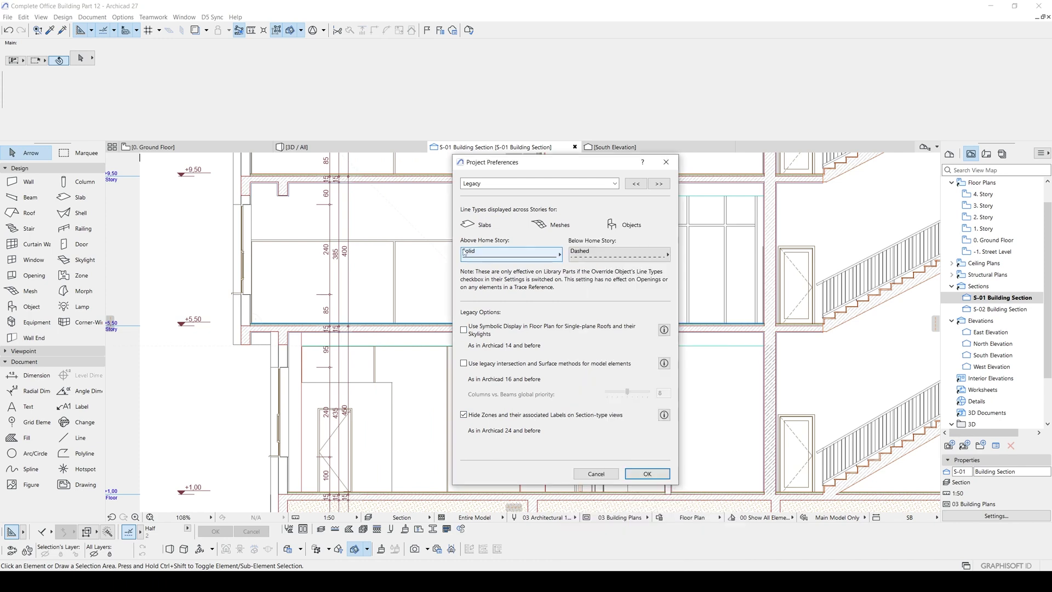
click(605, 256)
click(588, 256)
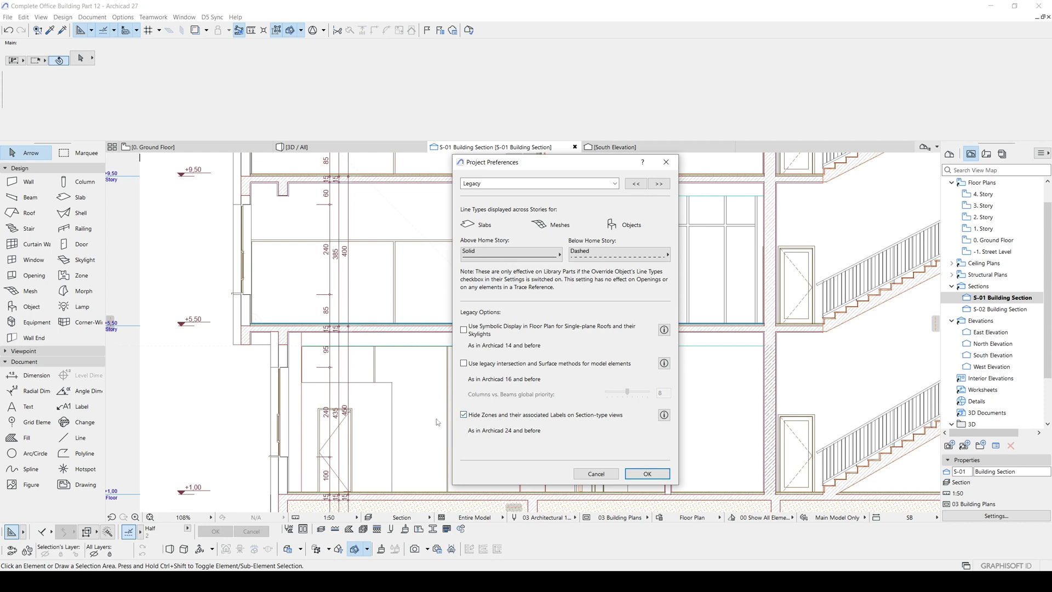
click(640, 480)
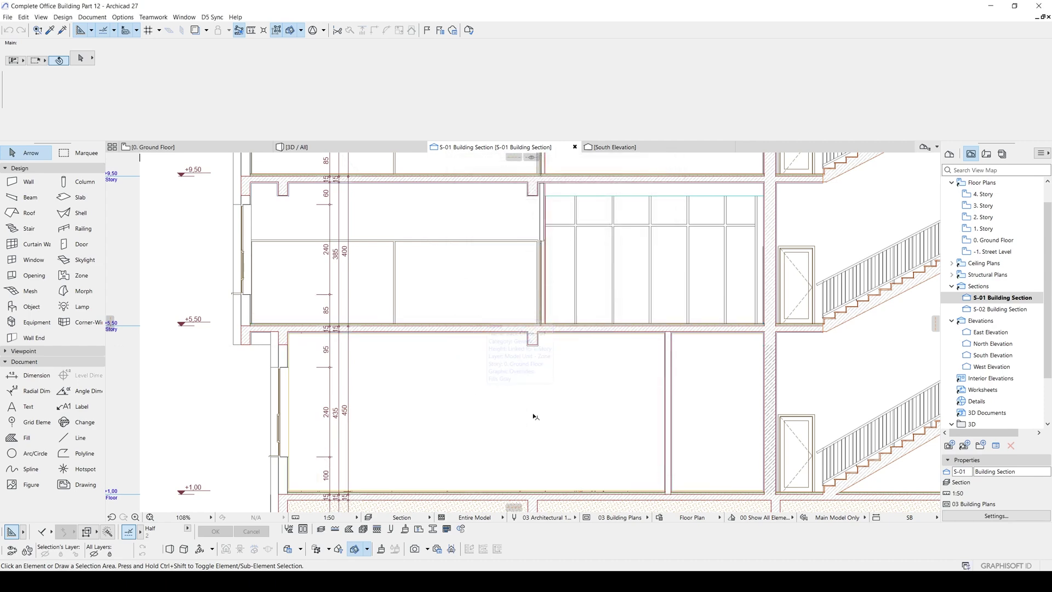
Zoom out, inspect the Back Office zone now shown in S-01, then open Layers with Ctrl+L.
scroll(443, 394, down, 1)
scroll(443, 395, down, 1)
click(413, 359)
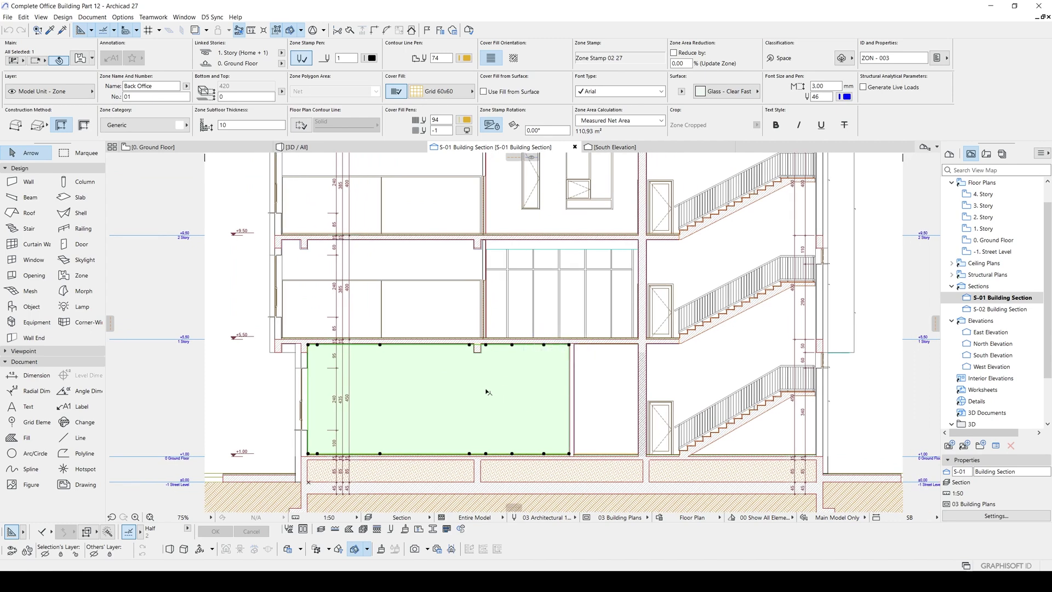
key(Escape)
click(414, 373)
key(Escape)
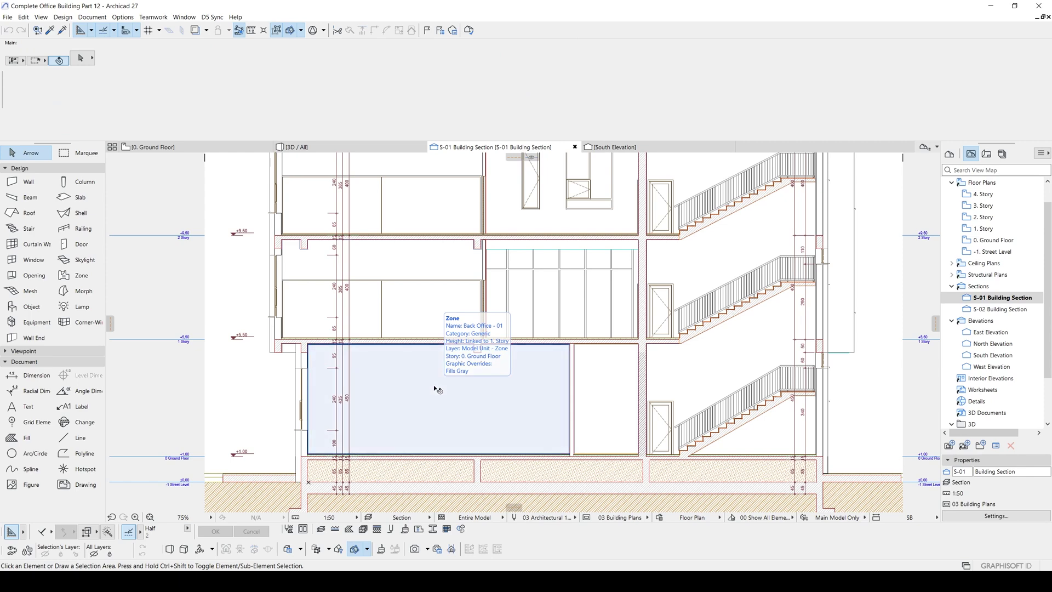
key(ctrl+l)
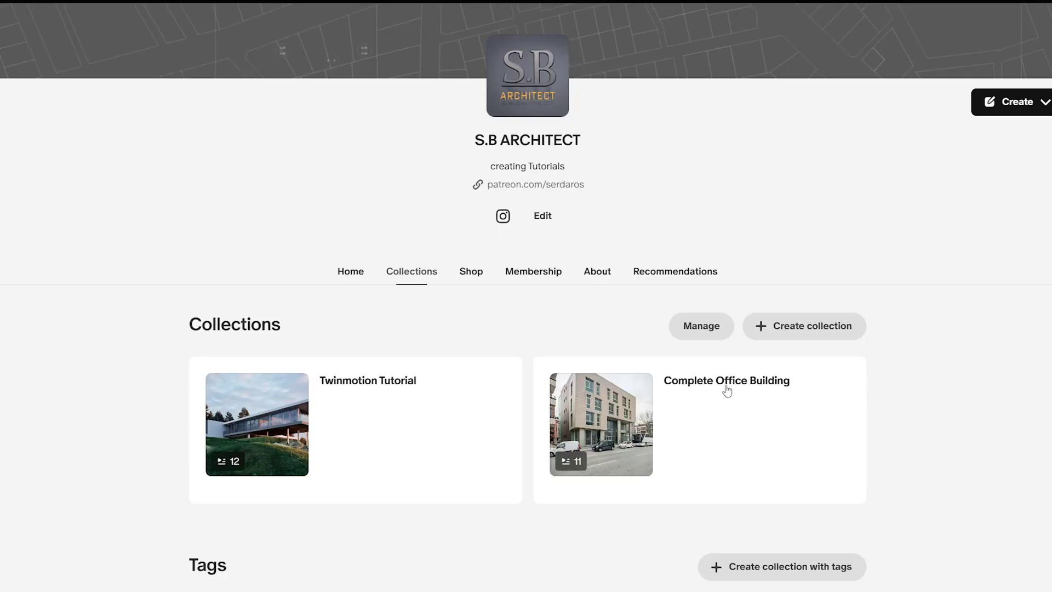
Open the Complete Office Building collection and scroll its posts down to Part 5.
click(728, 390)
scroll(709, 414, down, 10)
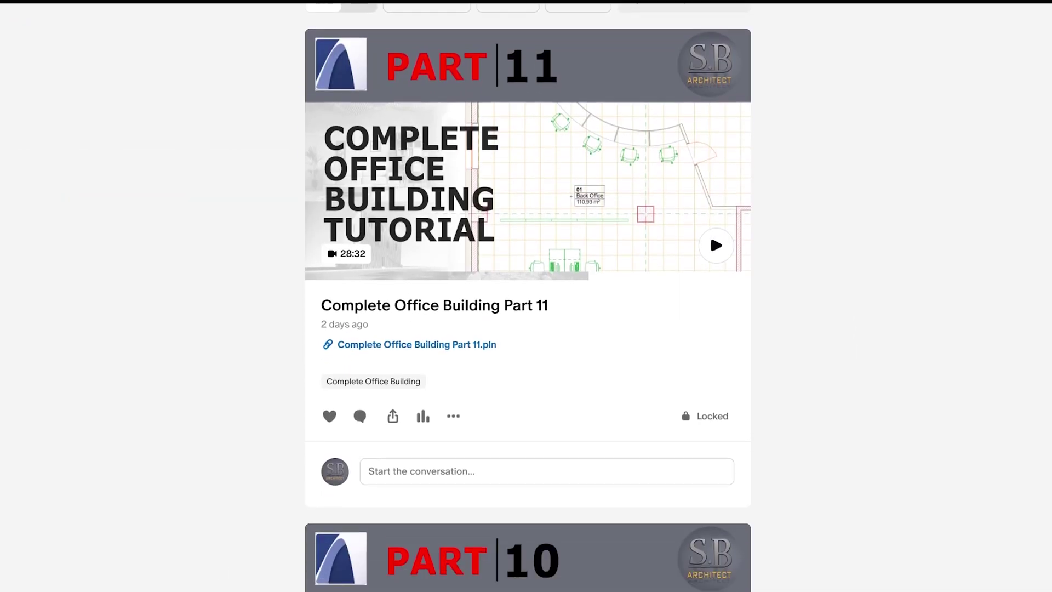
scroll(709, 415, down, 15)
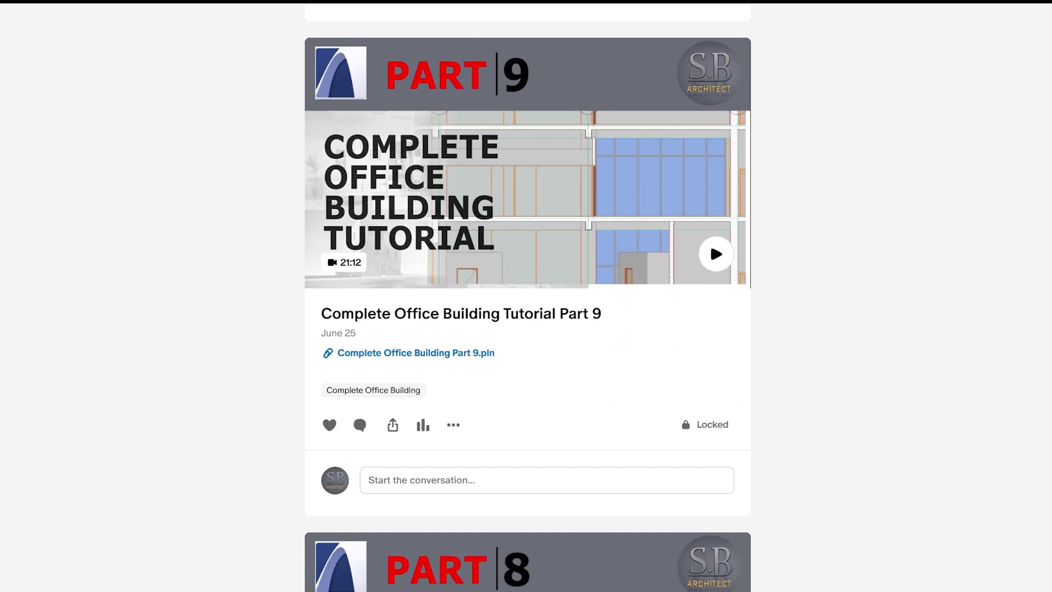
scroll(528, 296, down, 15)
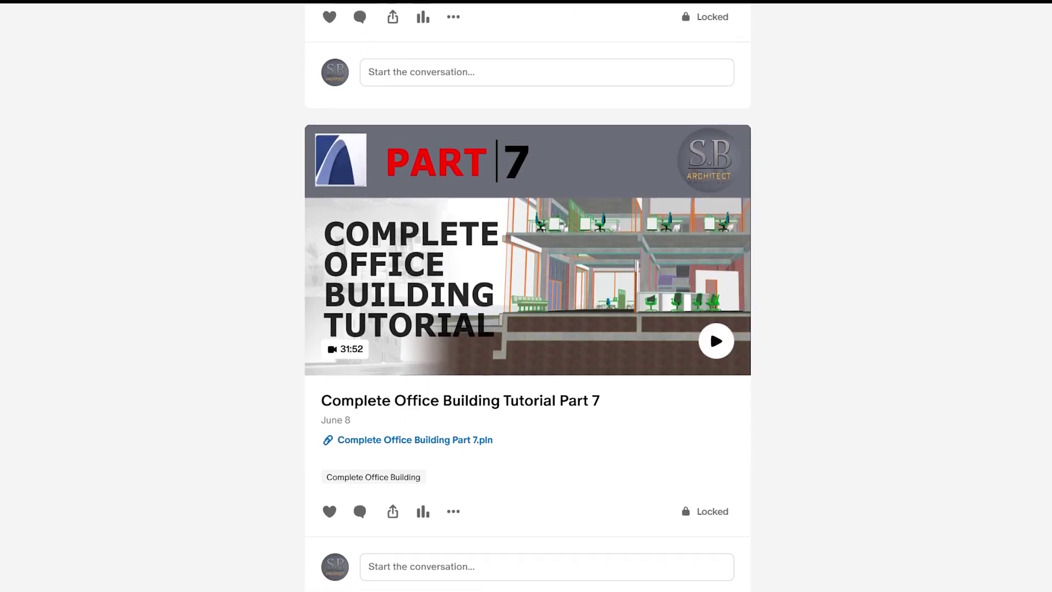
scroll(528, 296, down, 10)
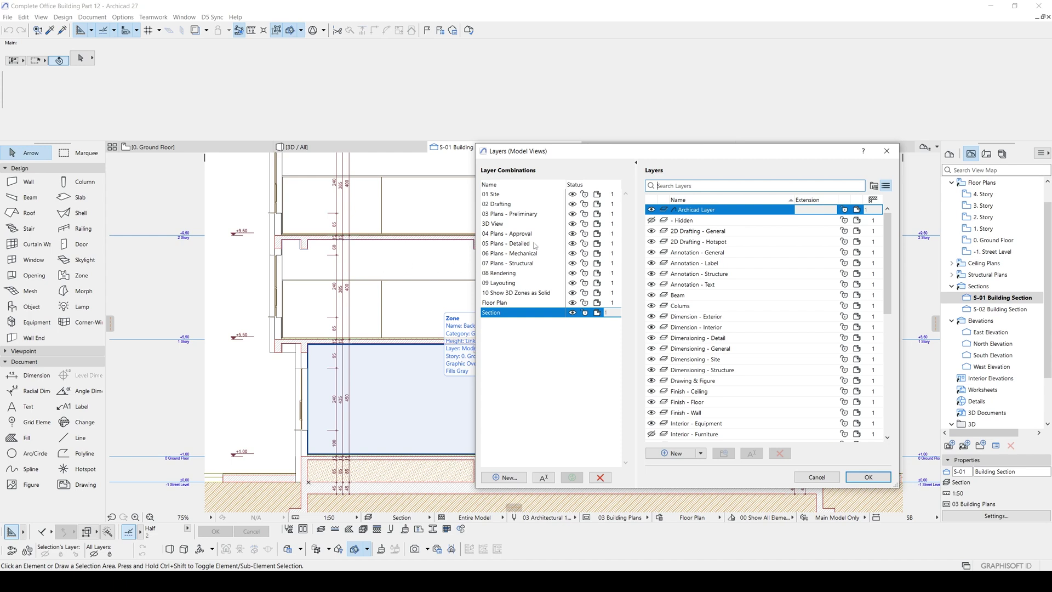
Review the Layers (Model Views) list and cancel without changes.
drag(658, 159, 575, 141)
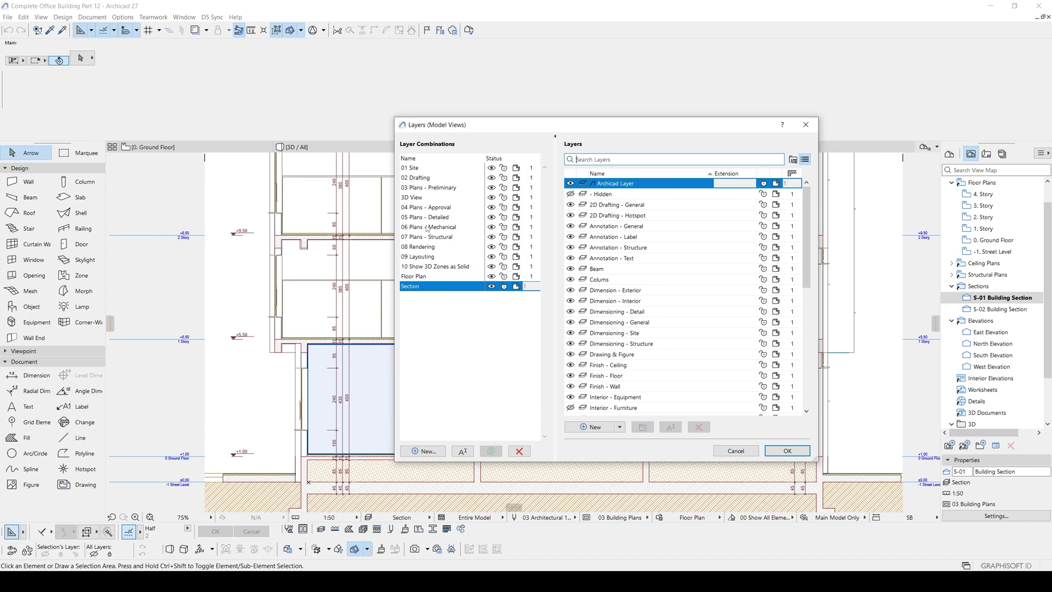
mouse_move(807, 208)
mouse_down()
mouse_move(807, 355)
mouse_move(809, 285)
mouse_up()
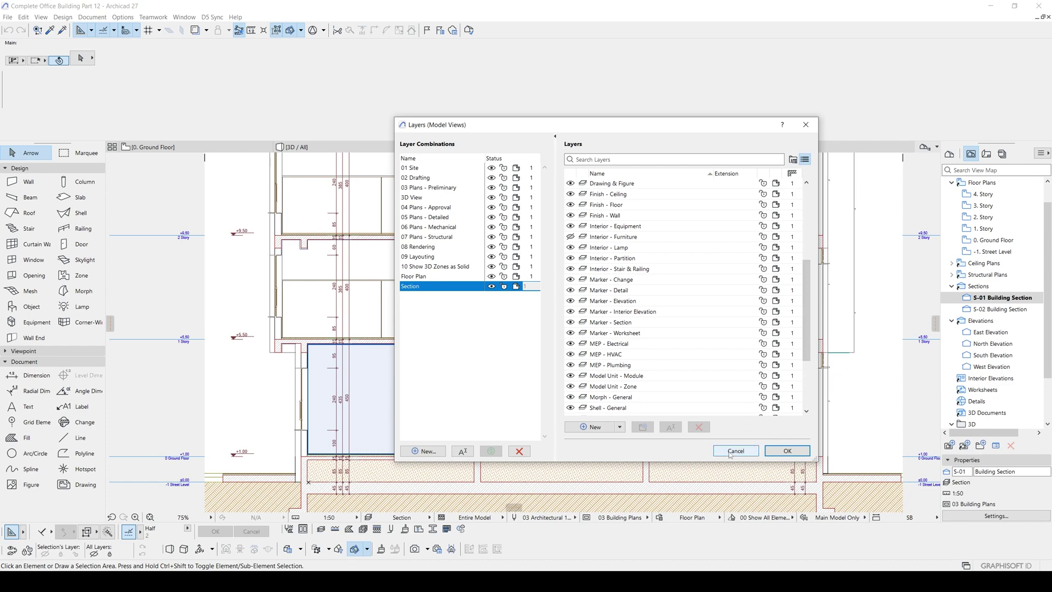
click(787, 450)
Select the Back Office zone, recheck its layer in the Layers dialog, and cancel again.
click(455, 376)
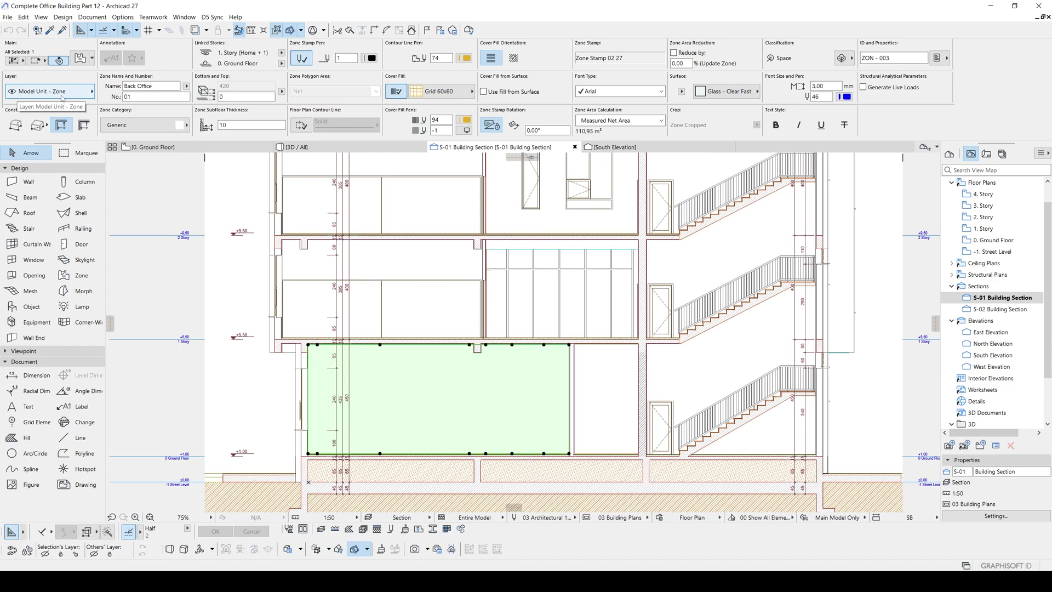
key(ctrl+l)
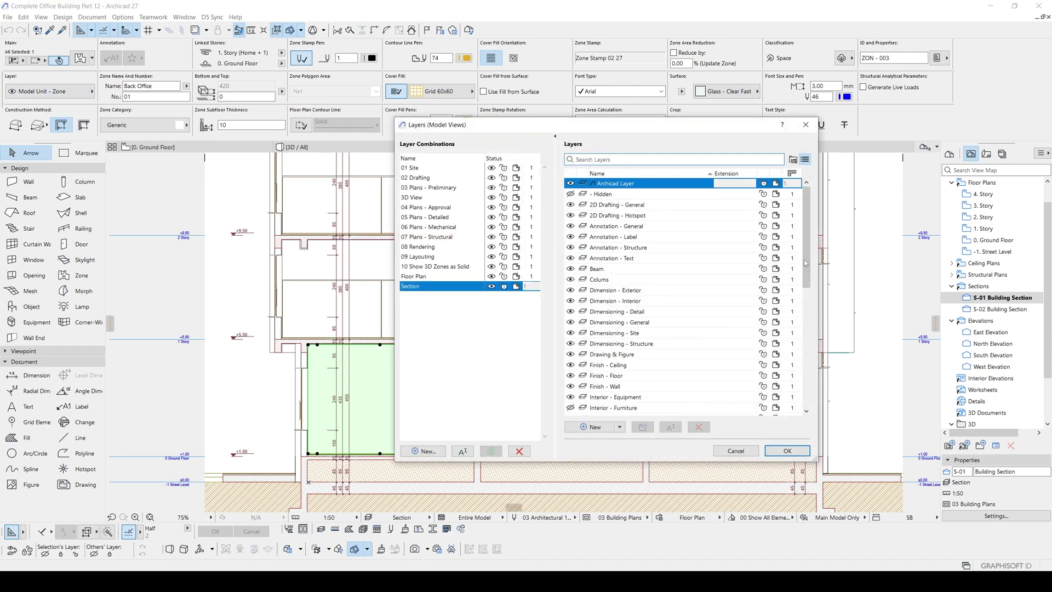
drag(805, 263, 805, 384)
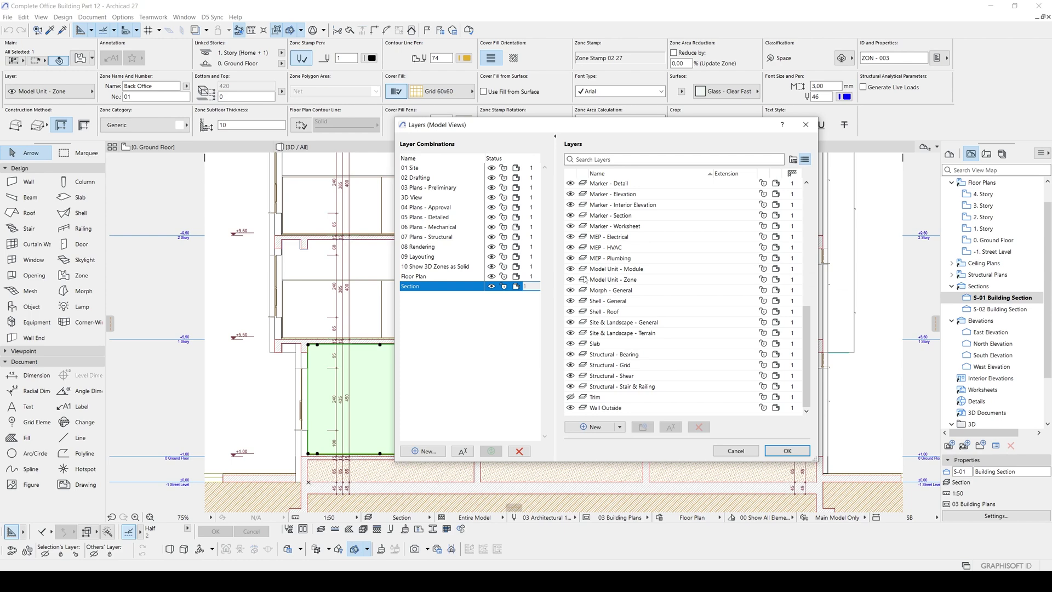
click(735, 452)
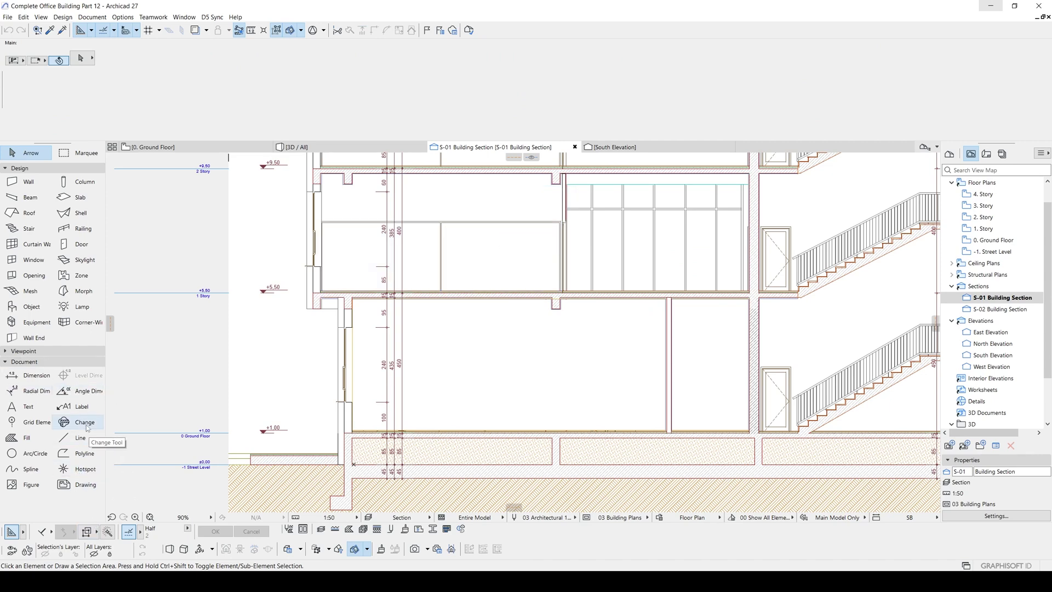
Attach a label to the zone in S-01, then select the ZON - 003 label and open its settings.
click(74, 407)
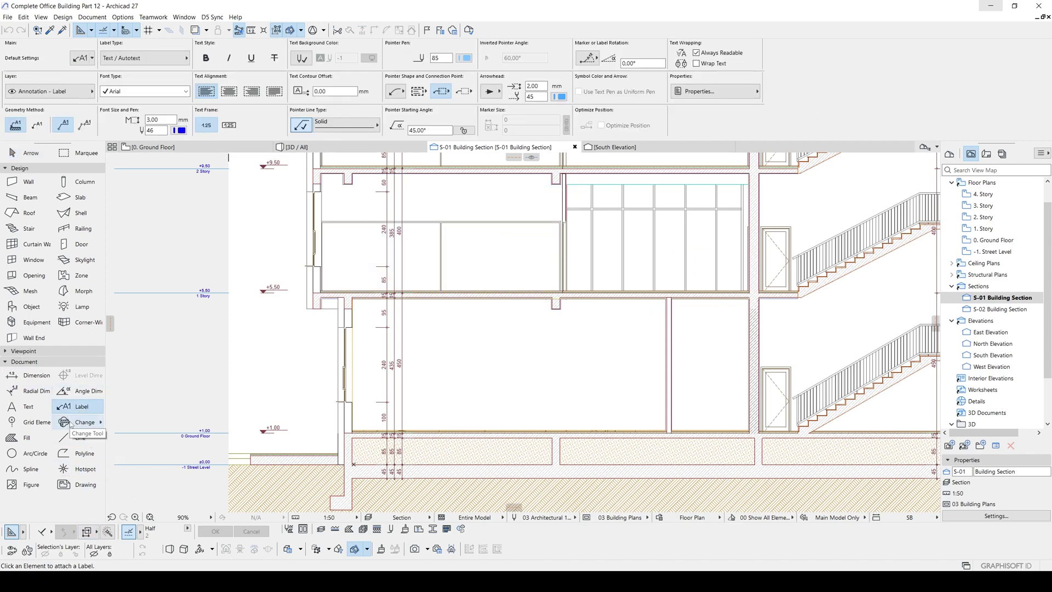
click(505, 361)
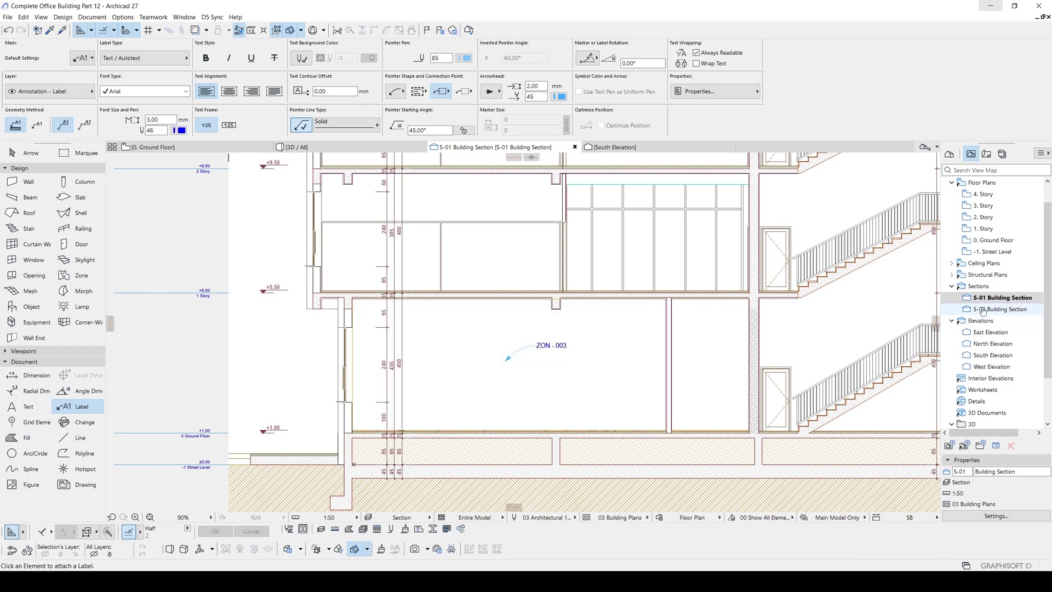
key(Escape)
scroll(641, 355, up, 3)
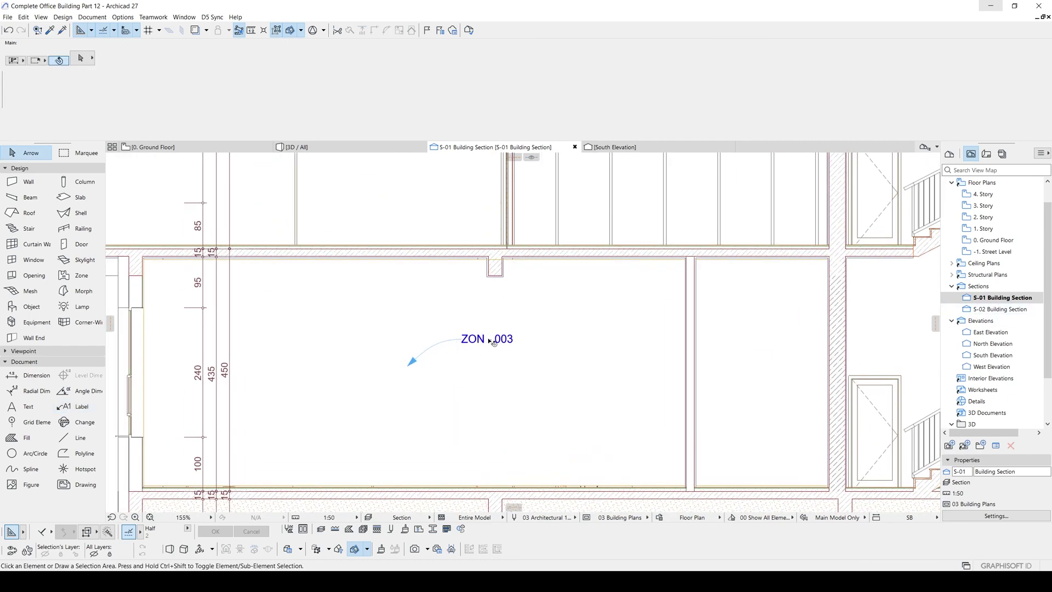
click(468, 341)
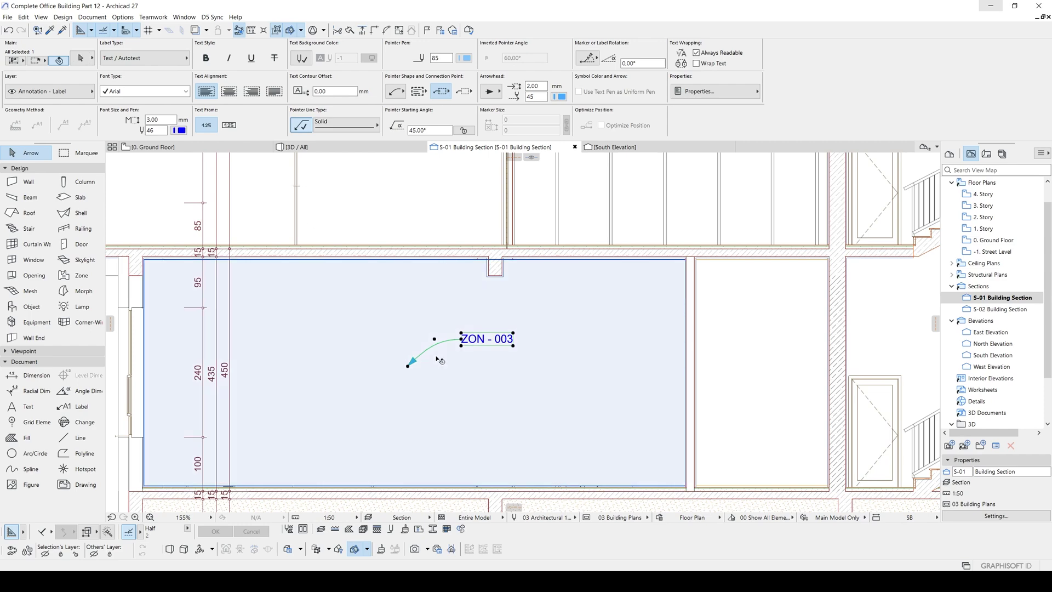
key(ctrl+t)
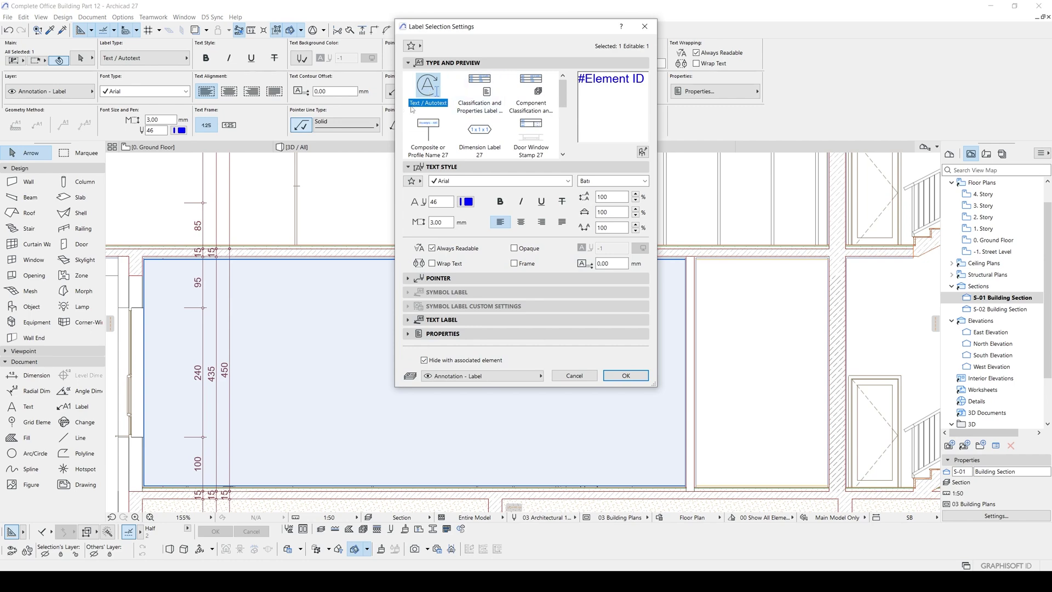
Change the label type to Zone Label 27, showing 01, Back Office, 110,93 m².
drag(654, 383, 693, 437)
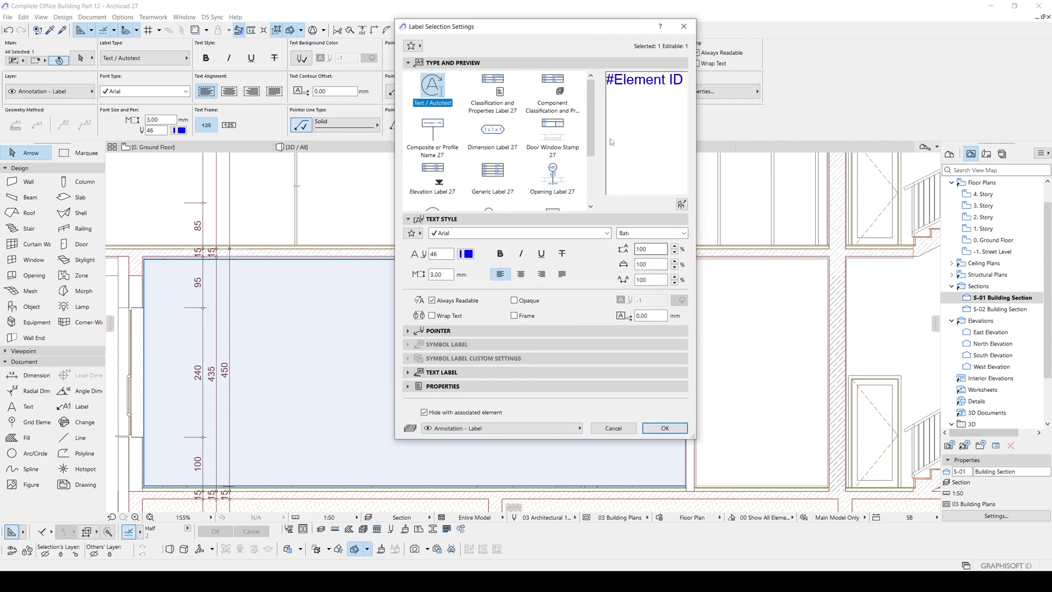
drag(532, 30, 286, 53)
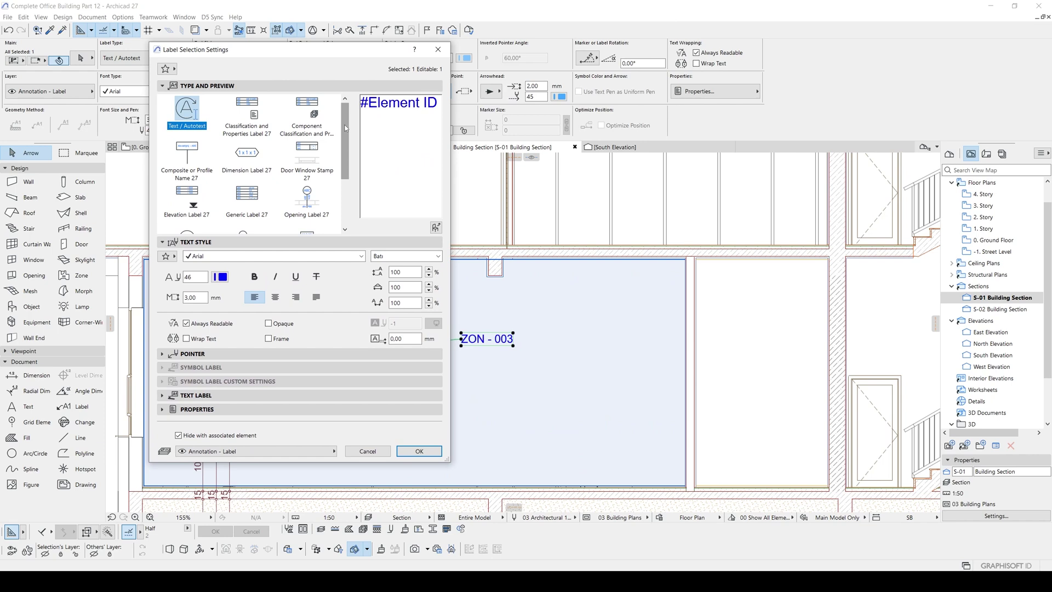
drag(346, 128, 346, 174)
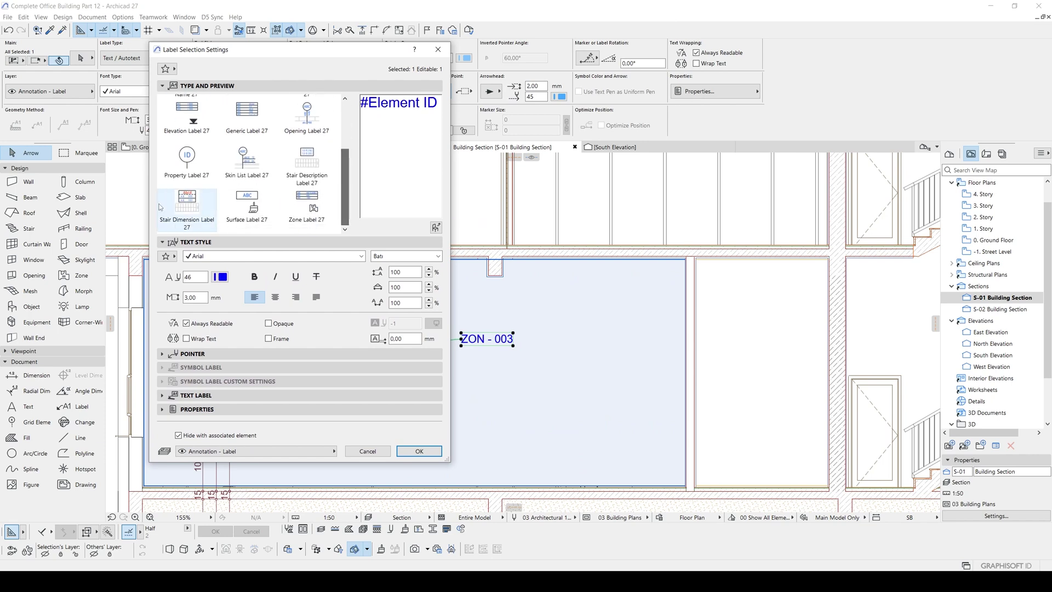
click(303, 208)
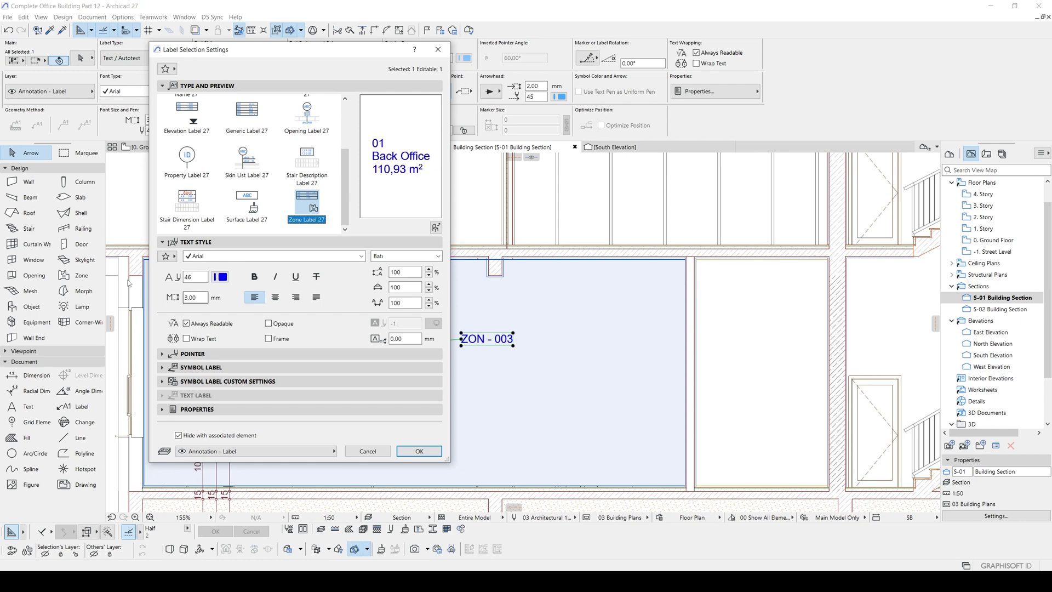
click(419, 451)
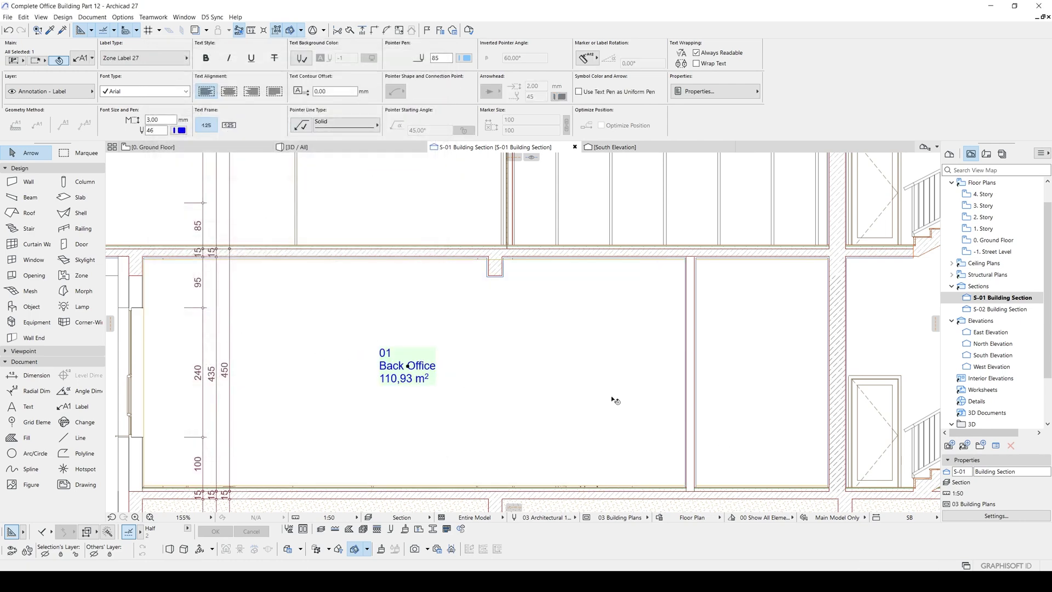
Set the Back Office zone label's text pen to 1 (black) and enable its pointer arrow.
middle_drag(613, 400, 694, 364)
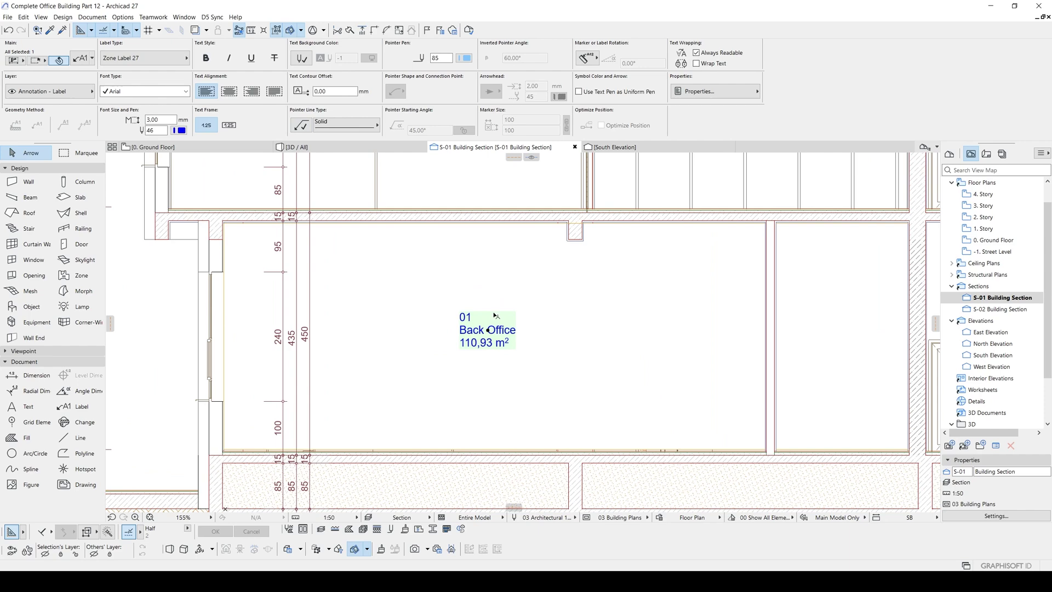
scroll(496, 317, up, 4)
scroll(499, 319, down, 3)
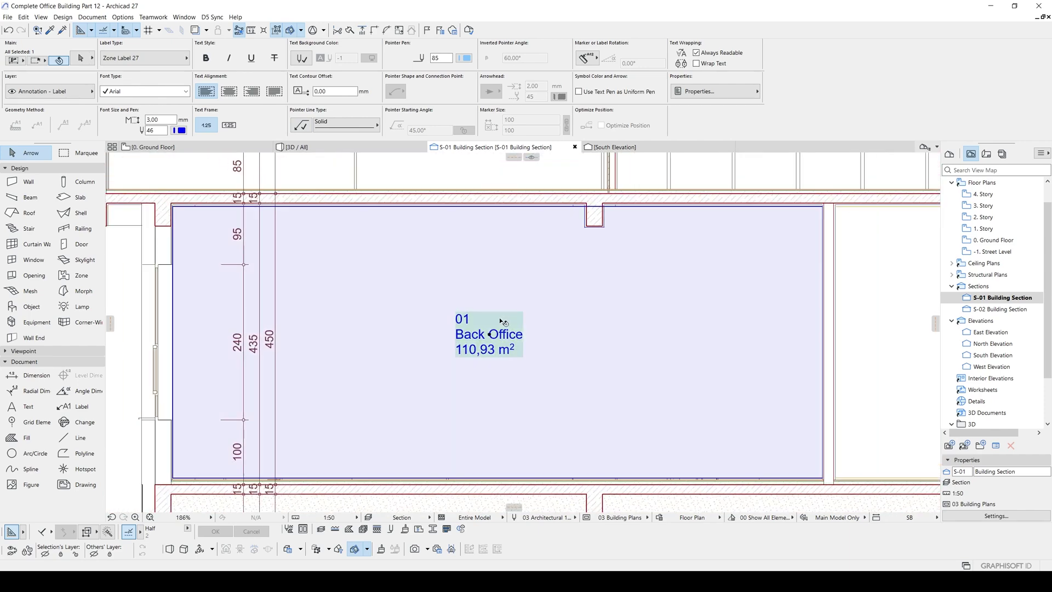
double_click(503, 321)
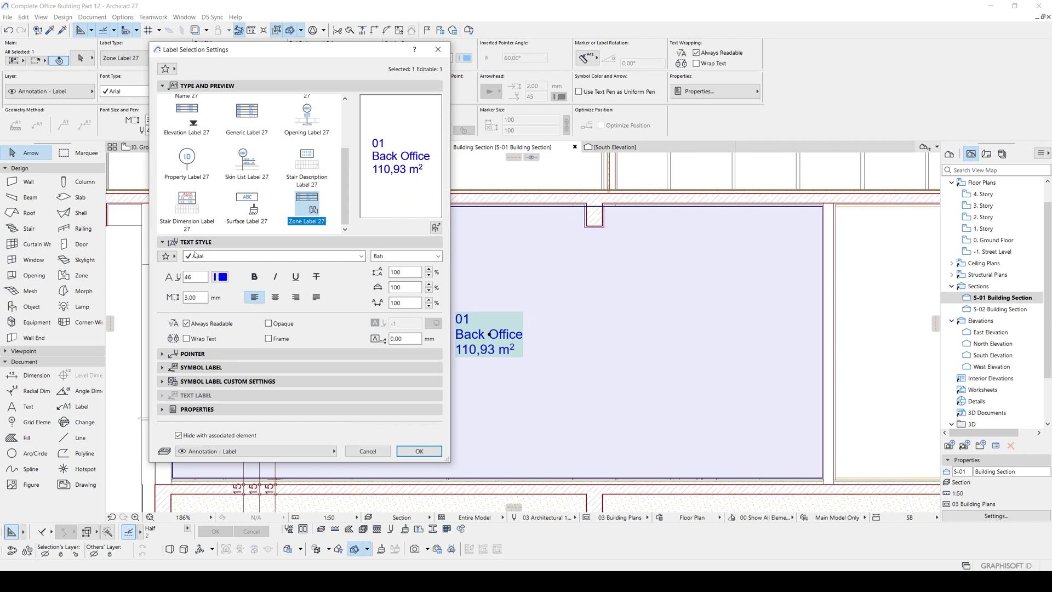
double_click(200, 276)
drag(447, 458, 459, 475)
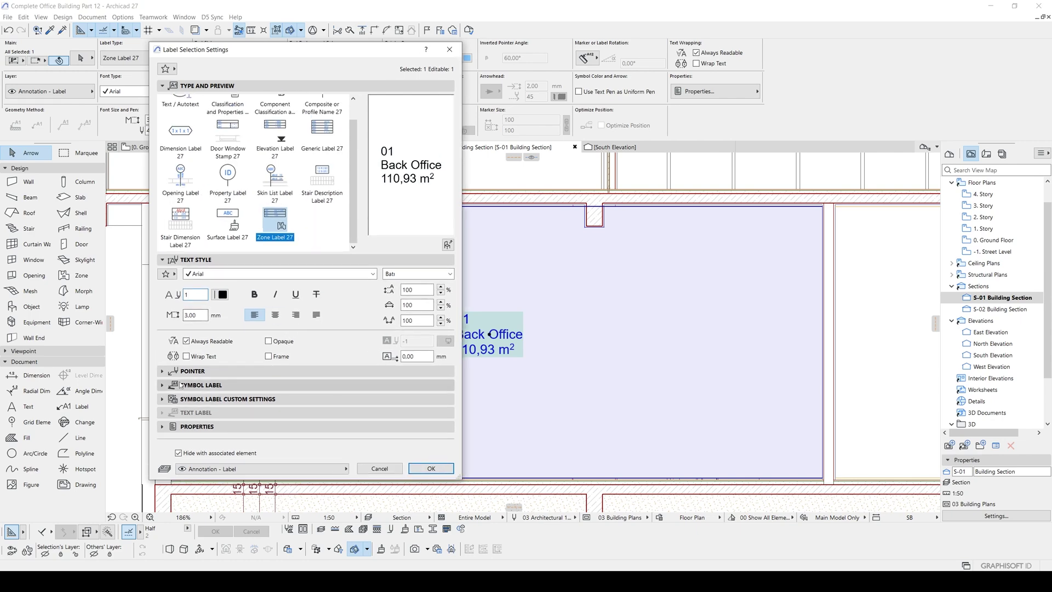
click(166, 371)
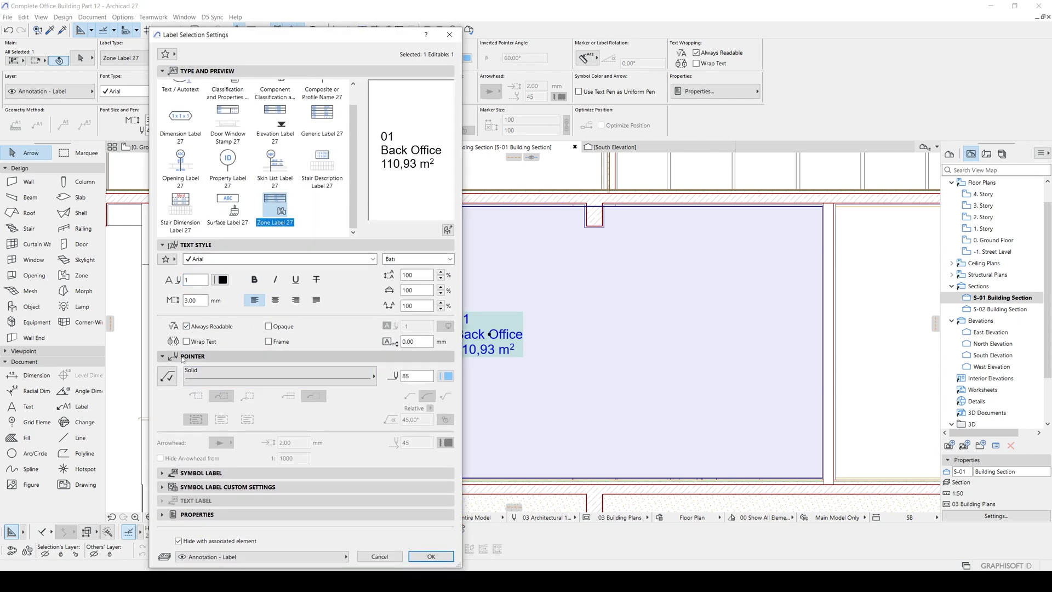
drag(345, 40, 777, 35)
click(599, 372)
click(852, 551)
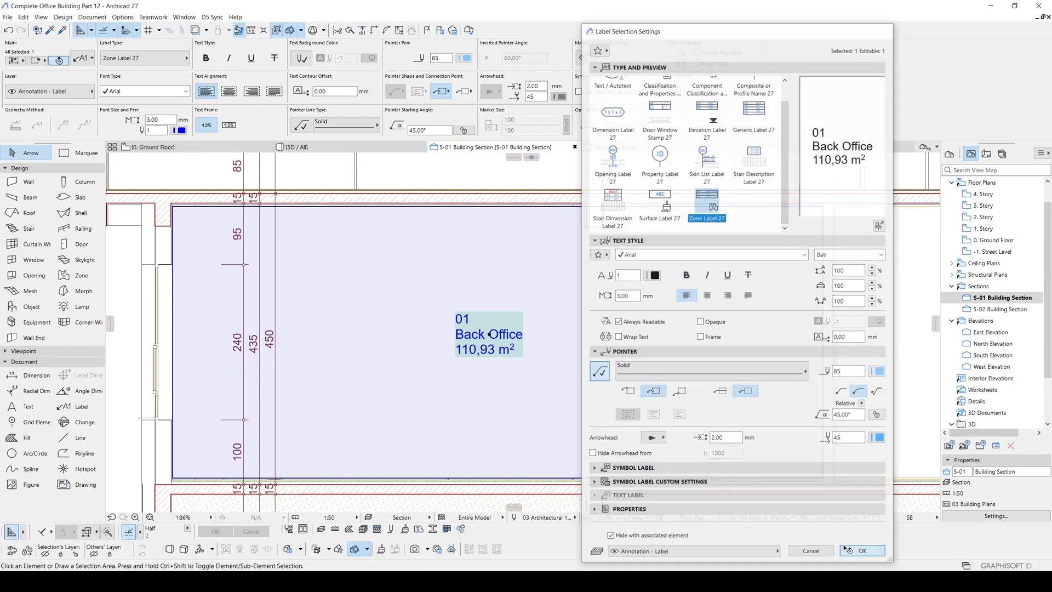
Reopen the label settings with Ctrl+T and switch the pointer off again.
key(ctrl+t)
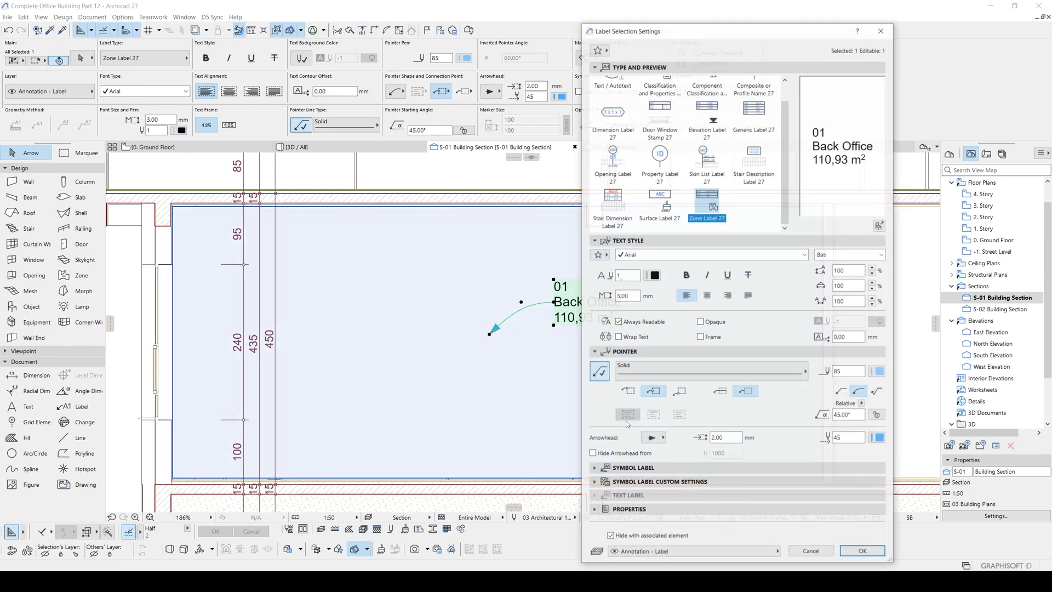
click(603, 379)
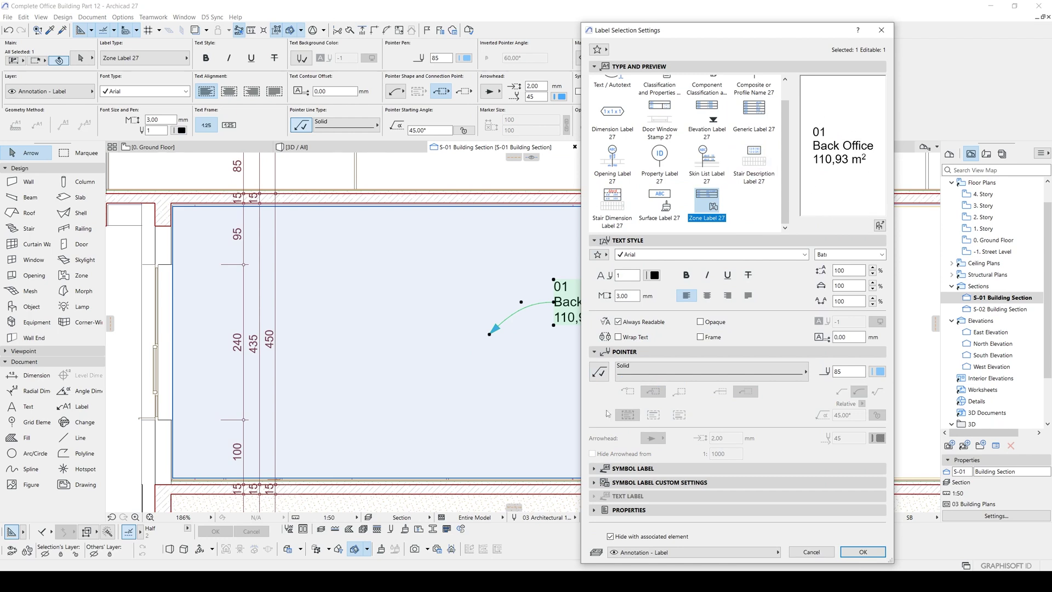
drag(675, 35, 633, 3)
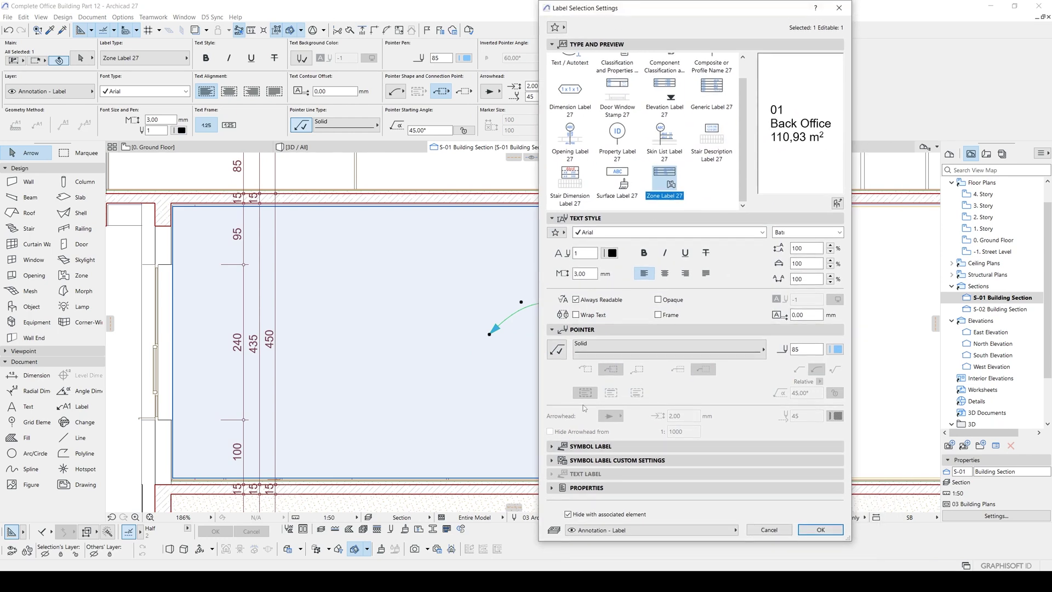
Add the Zone ID to the label content, keeping Hotlink and Element ID as its value.
click(595, 461)
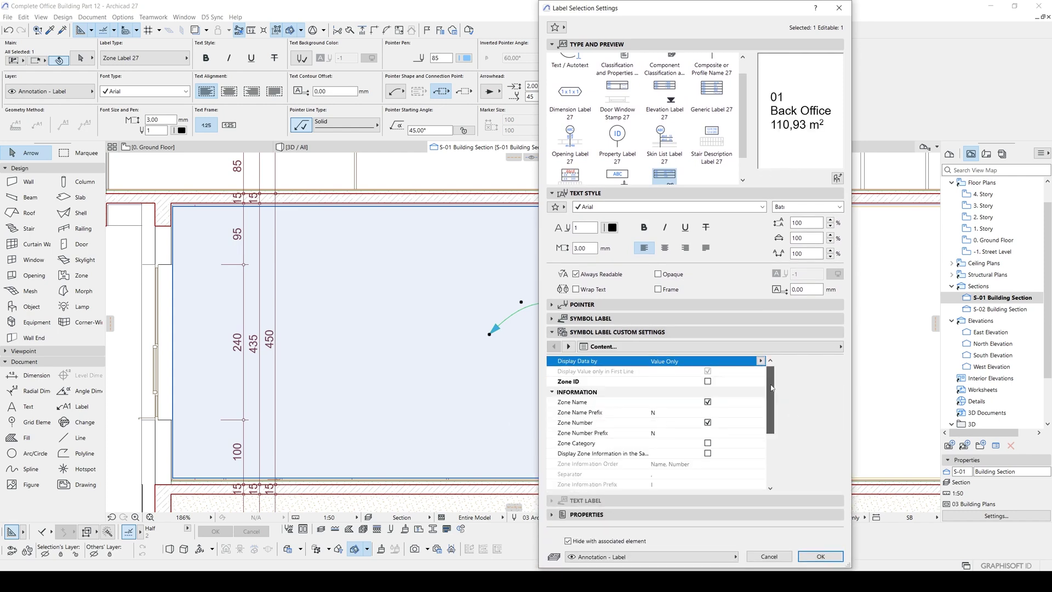
mouse_move(771, 383)
mouse_down()
mouse_move(770, 437)
mouse_move(771, 366)
mouse_up()
click(708, 383)
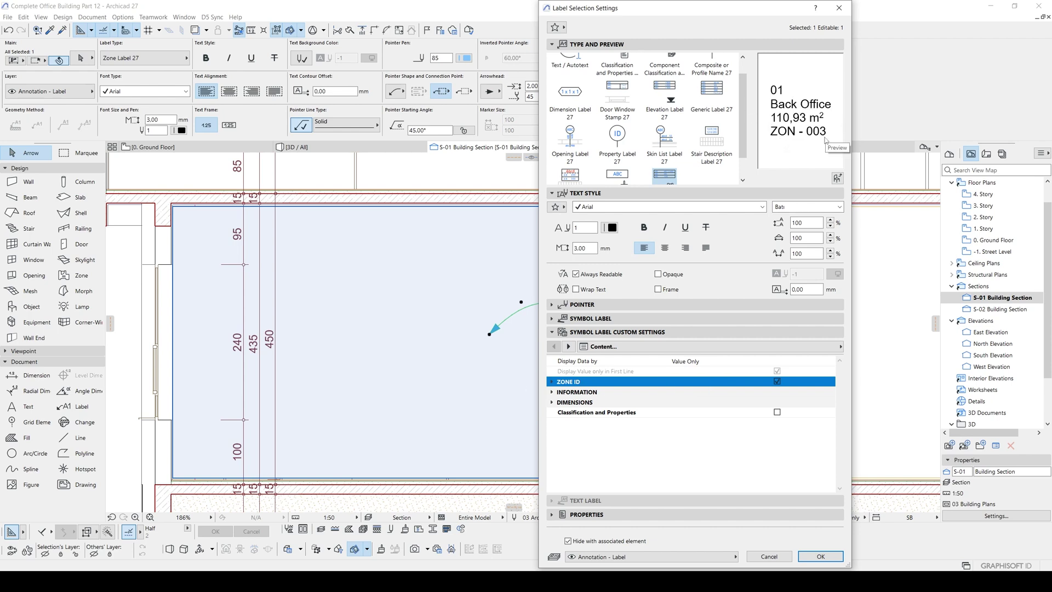
click(552, 382)
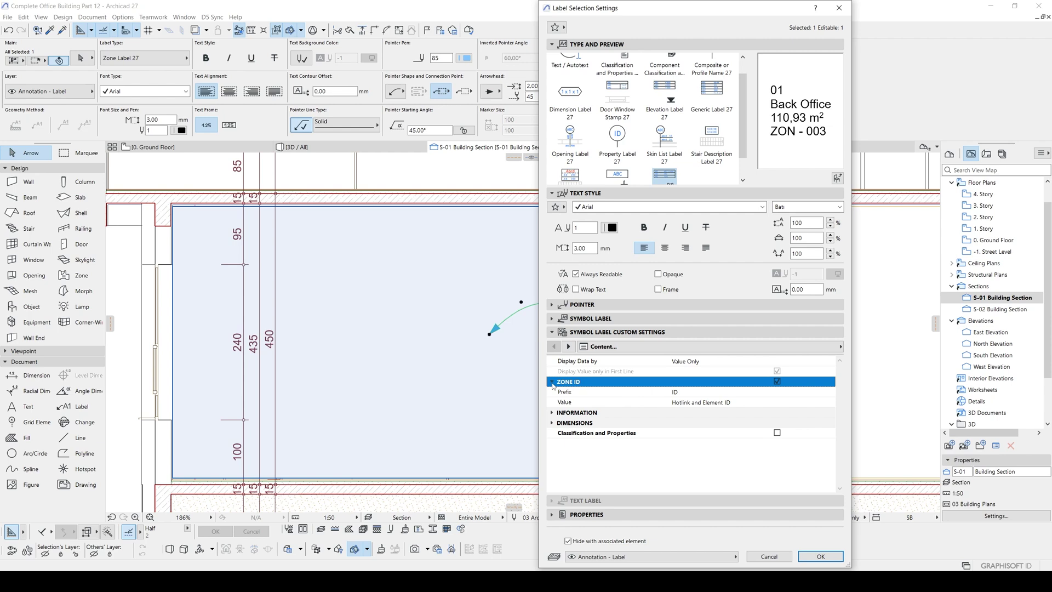
click(783, 391)
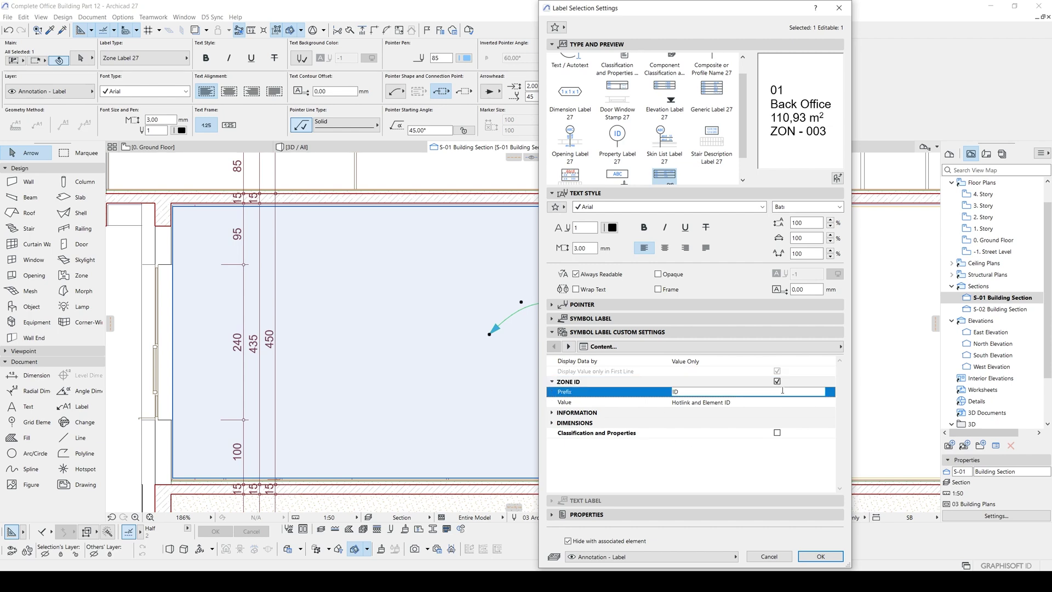
click(696, 403)
click(830, 402)
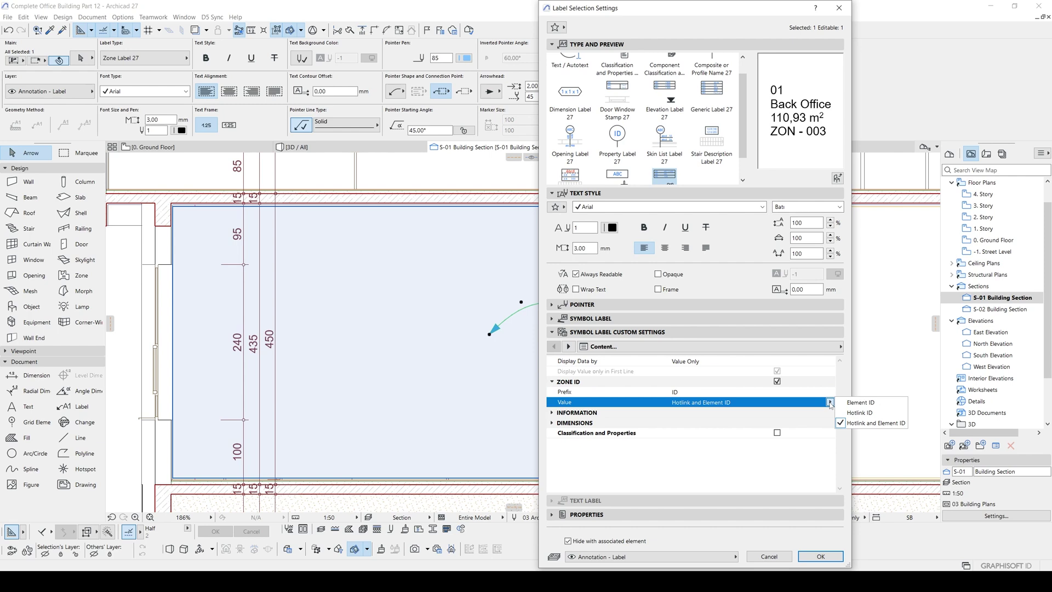
click(566, 412)
Add the Zone Category to the label alongside Zone Name (prefix N) and Zone Number.
click(558, 414)
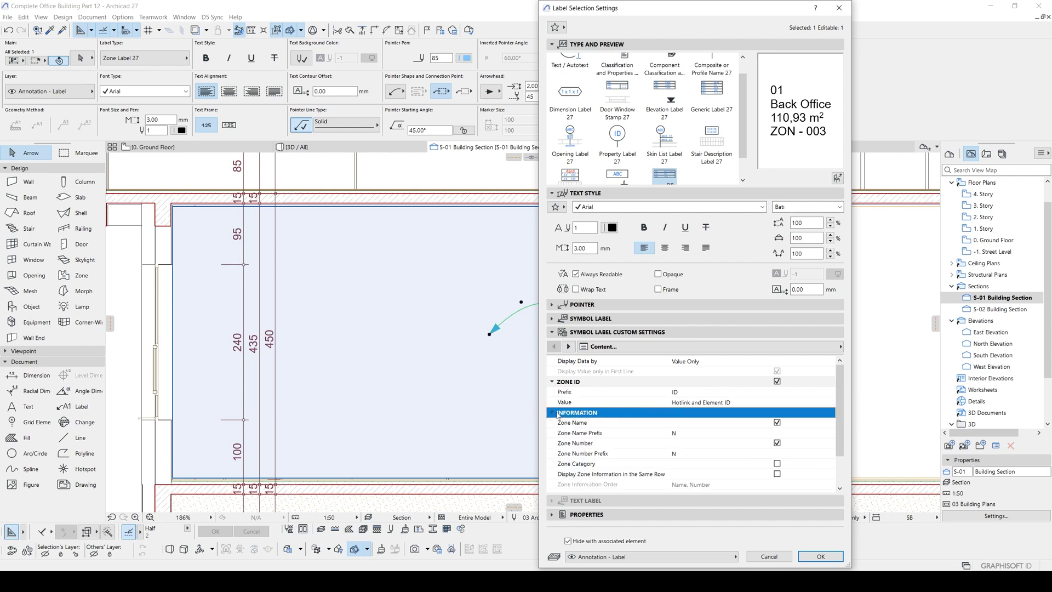
click(760, 422)
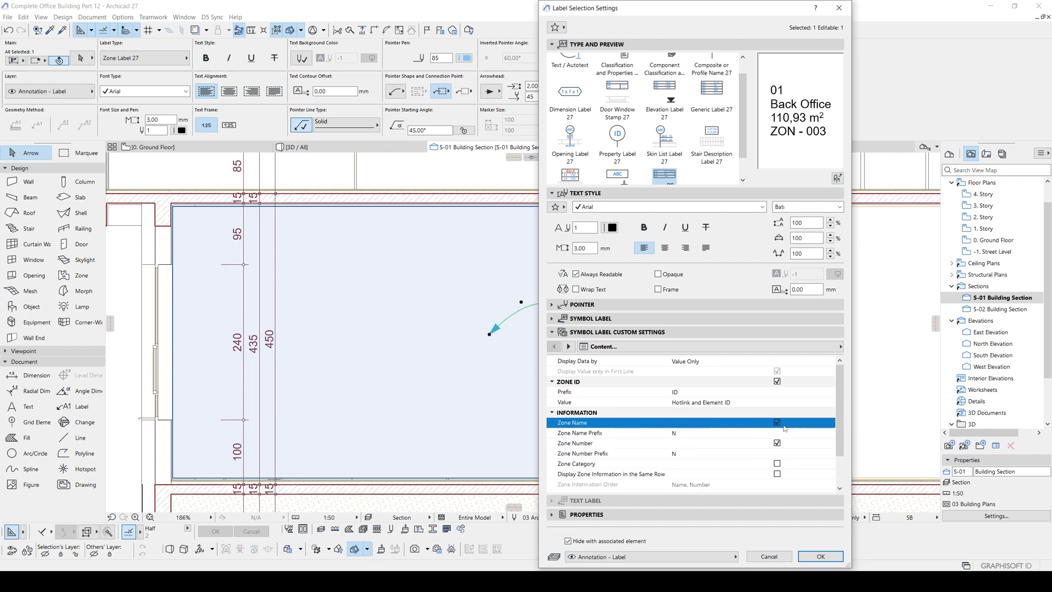
scroll(775, 400, down, 1)
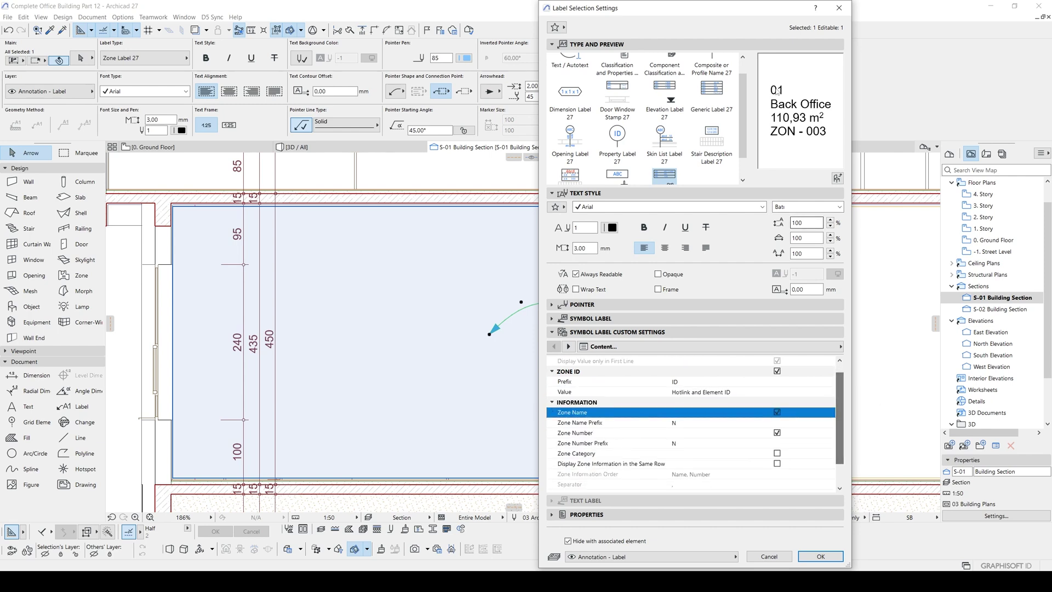
click(661, 422)
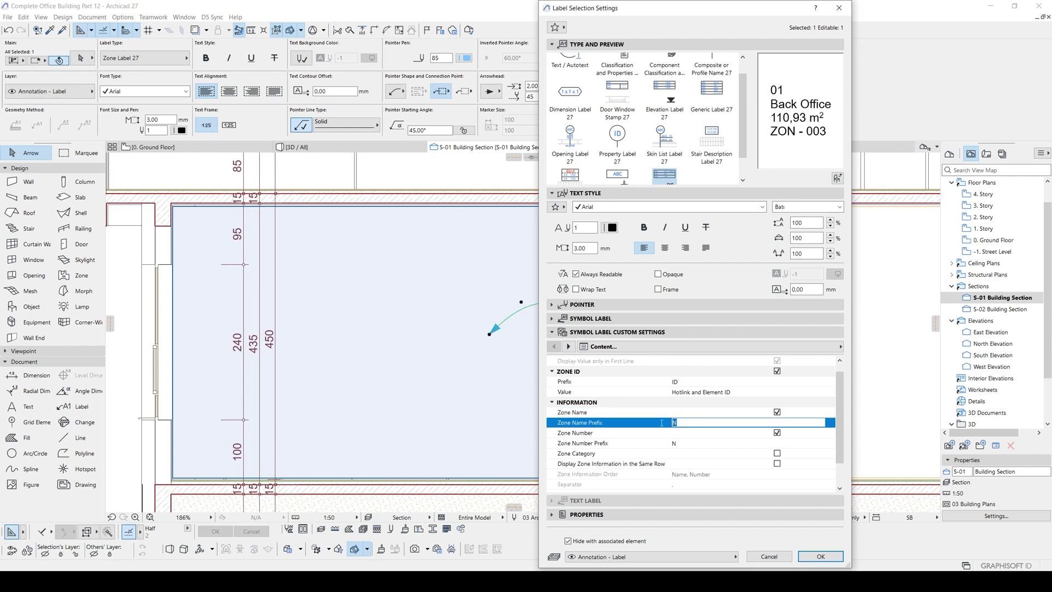
key(End)
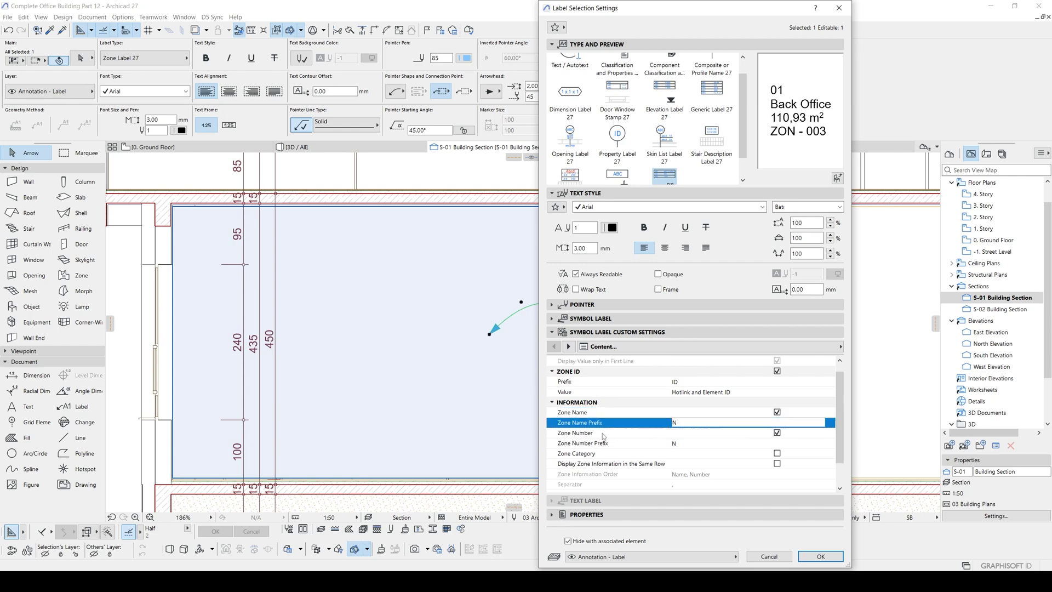
click(625, 443)
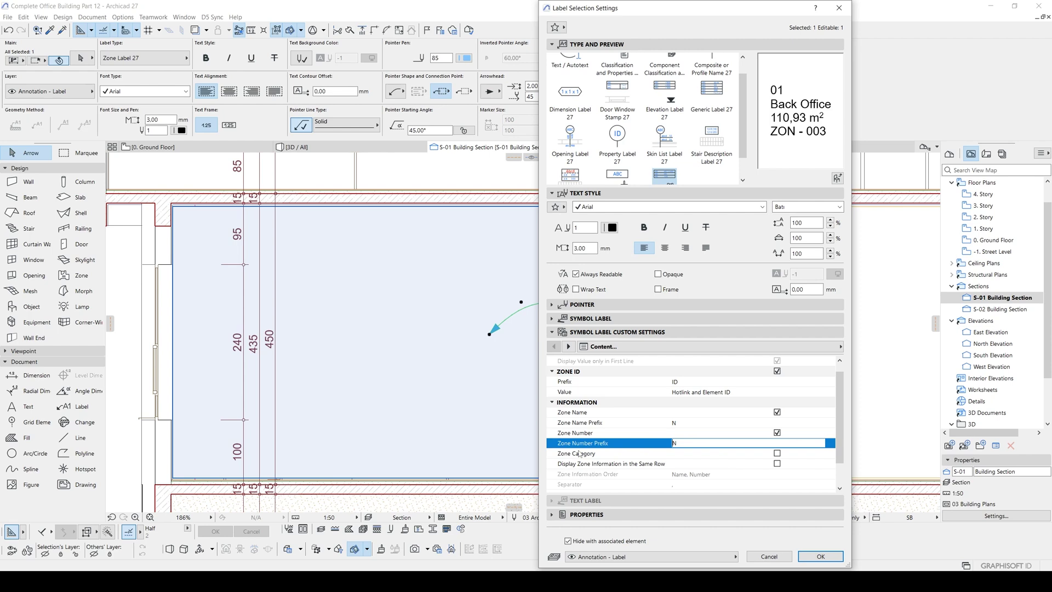
click(779, 453)
click(778, 453)
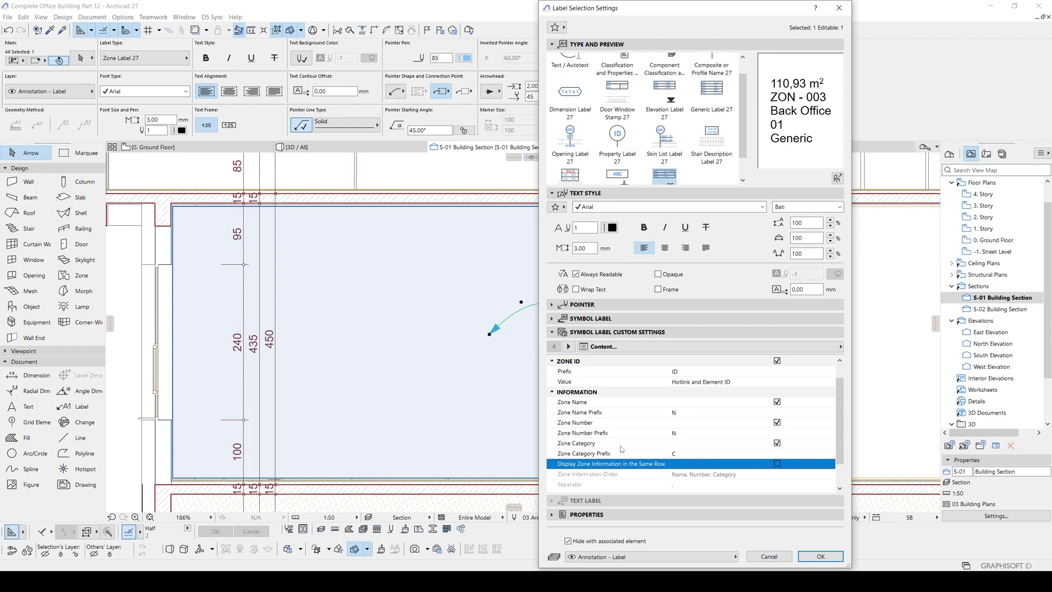
Show the zone name, number and category together on a single row.
click(778, 464)
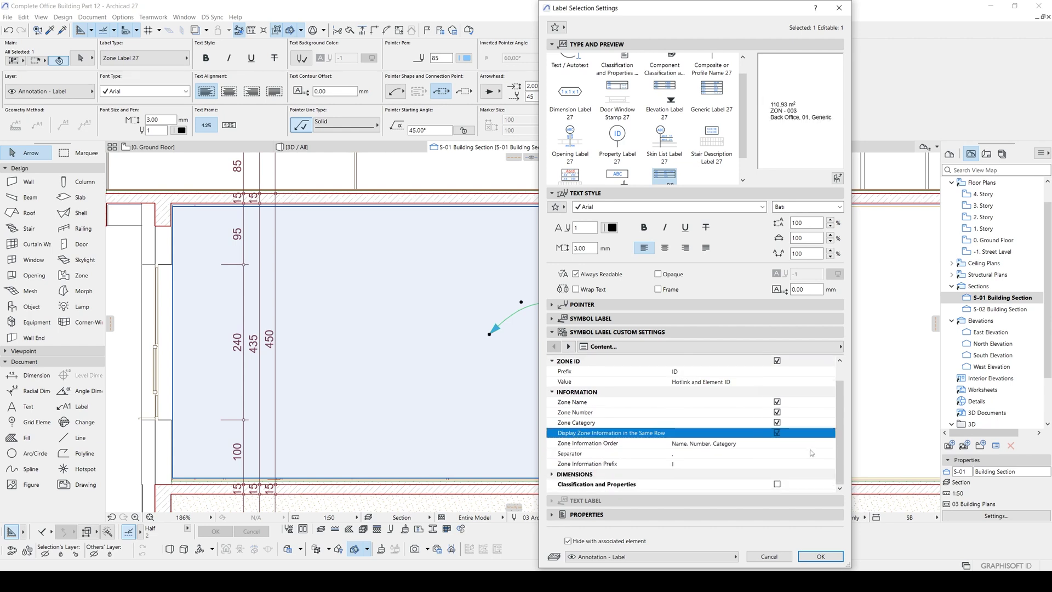
click(663, 445)
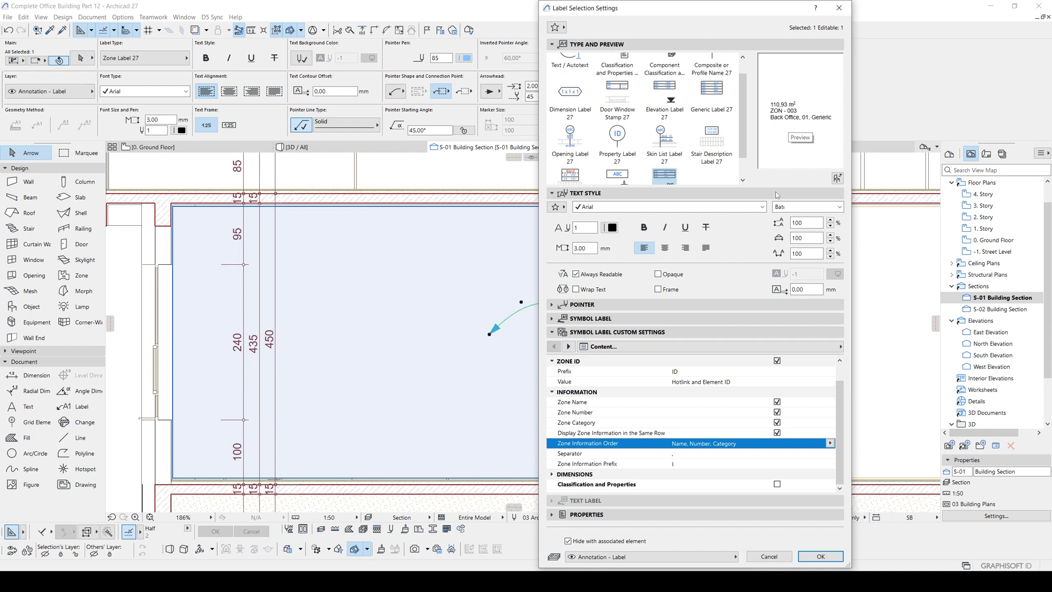
scroll(838, 425, up, 1)
scroll(837, 426, down, 1)
double_click(801, 474)
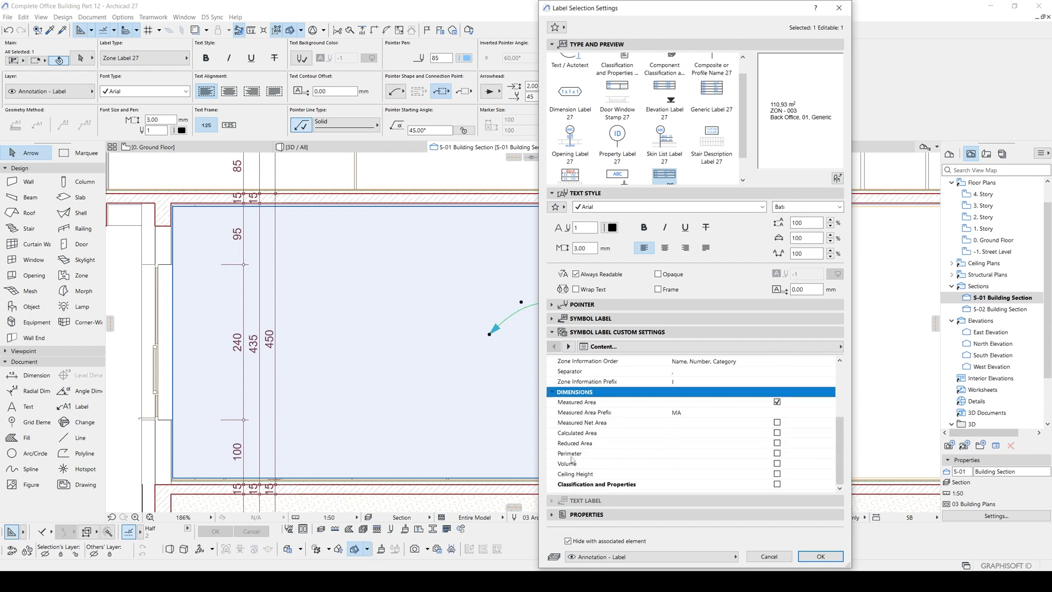
Add perimeter, volume and ceiling height (prefix CH) lines, and switch on Classification and Properties.
click(777, 453)
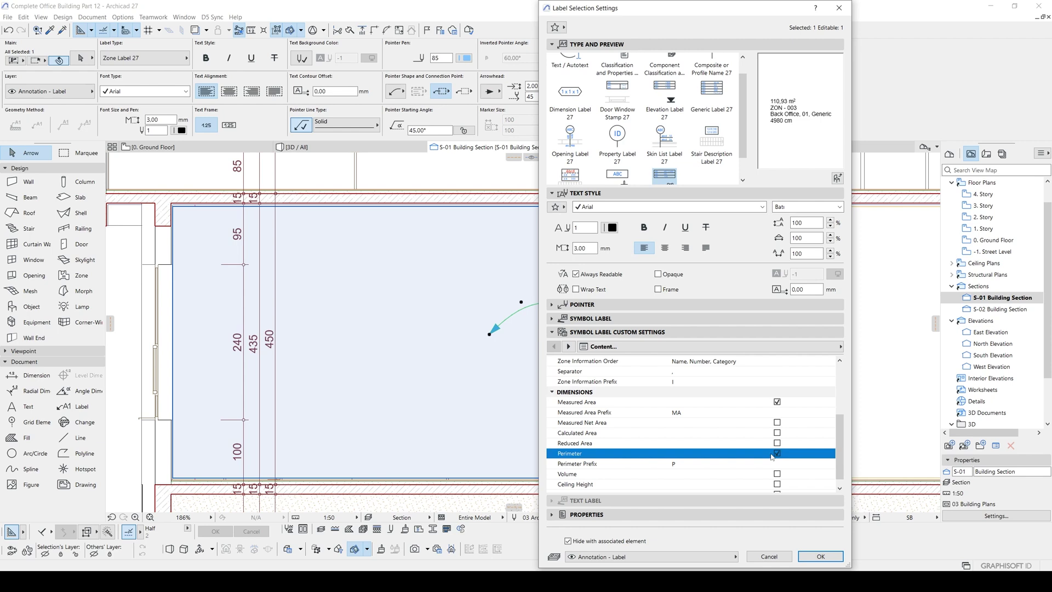
click(777, 464)
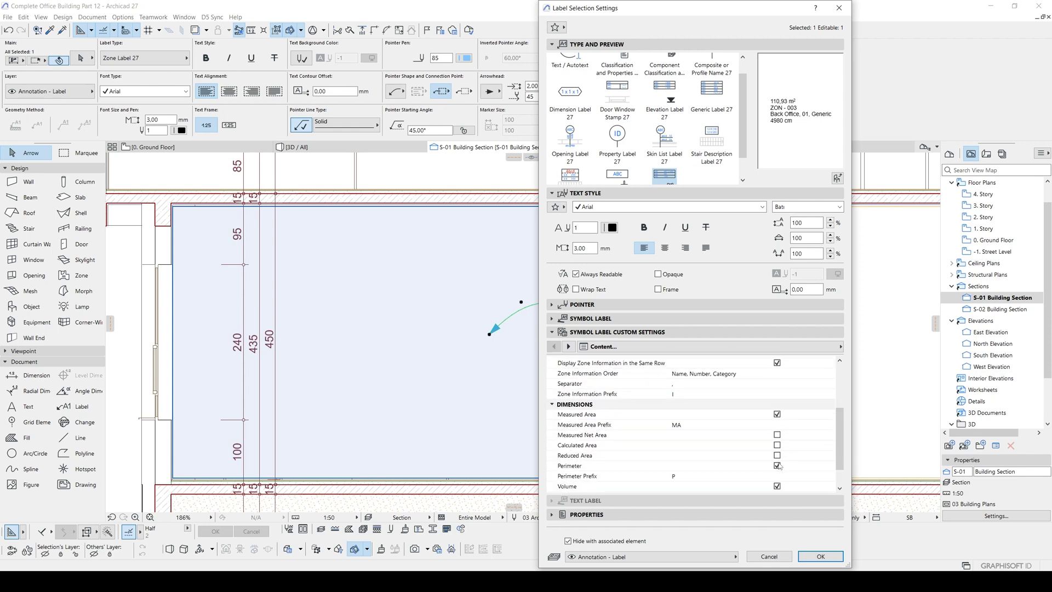
click(659, 489)
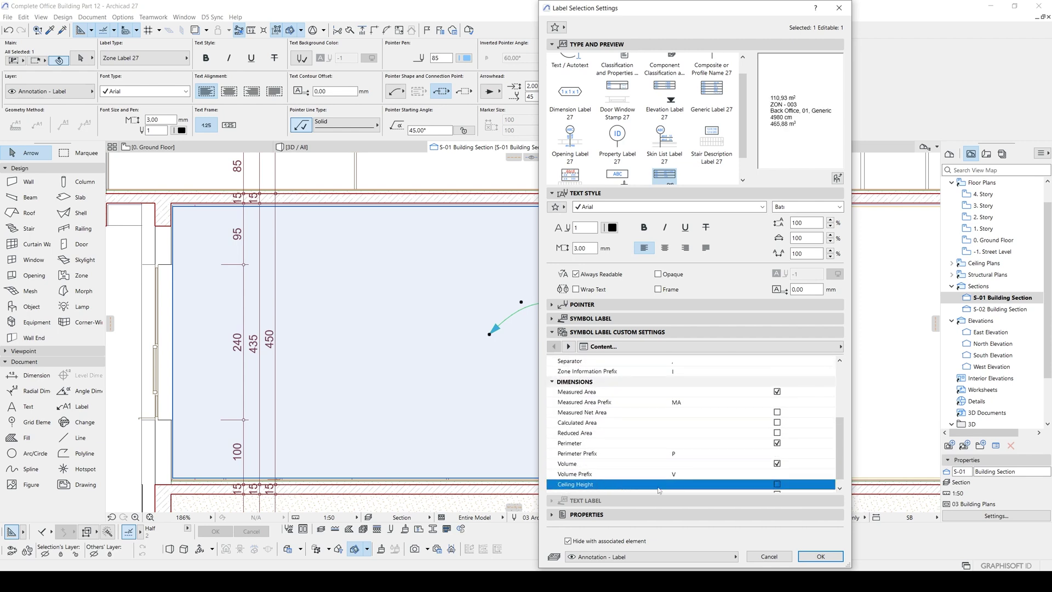
click(777, 485)
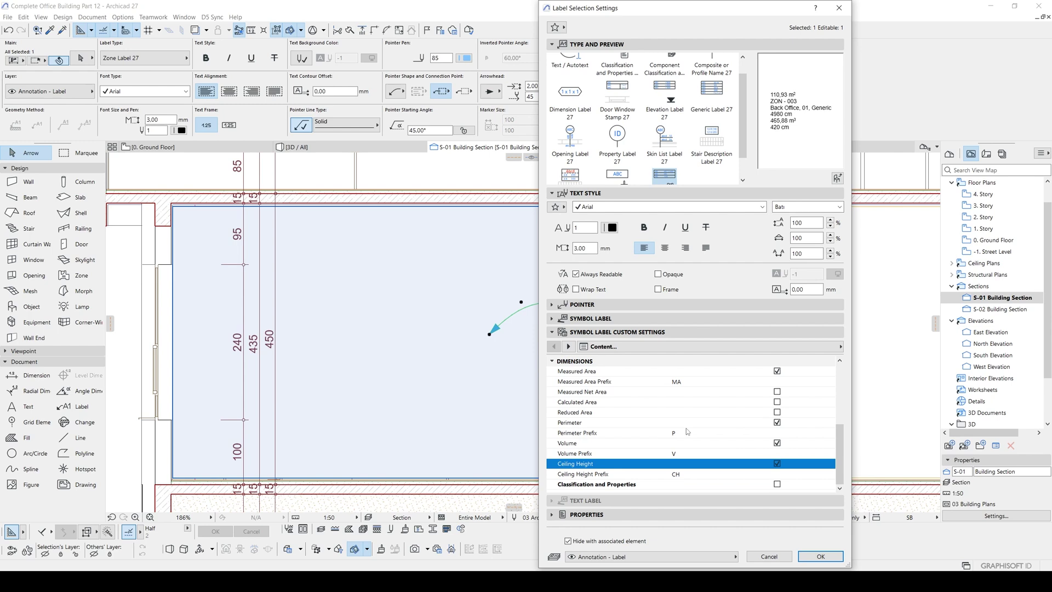
click(804, 473)
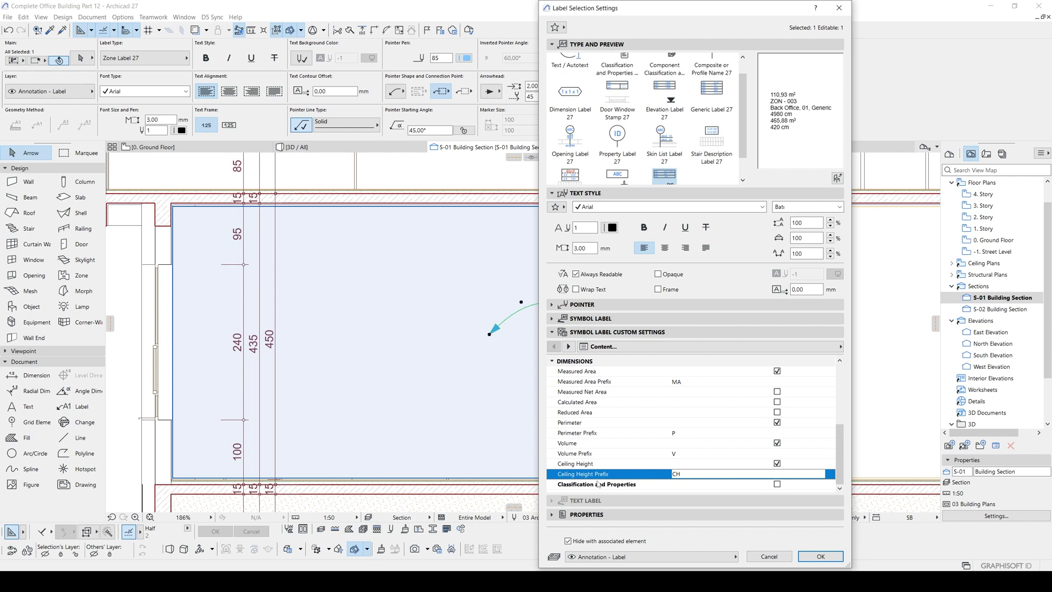
click(777, 484)
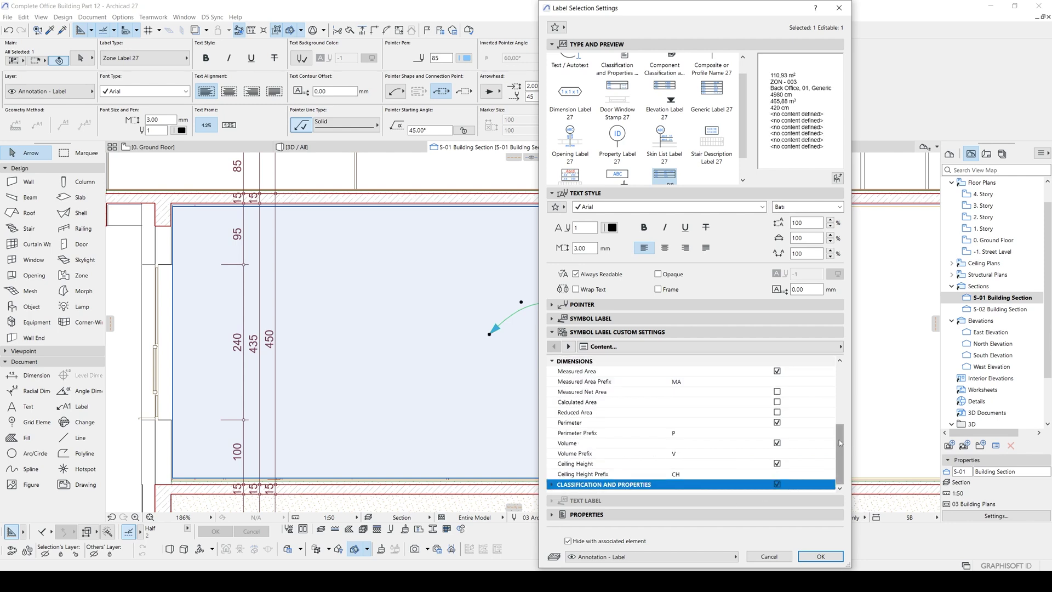
Expand Classification and Properties and browse the available choices for Property 1.
click(552, 485)
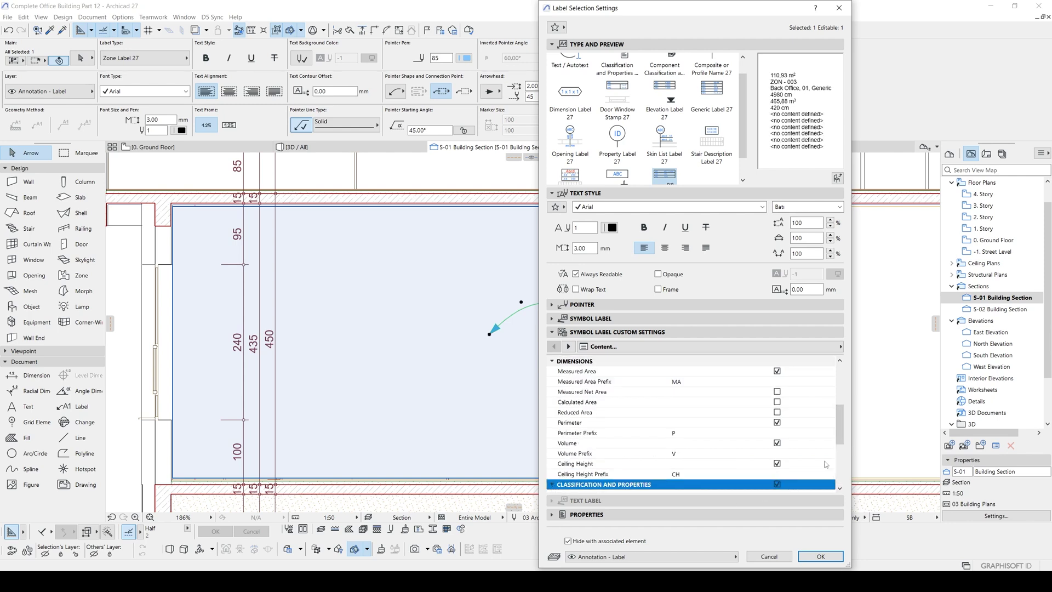
drag(838, 421, 838, 446)
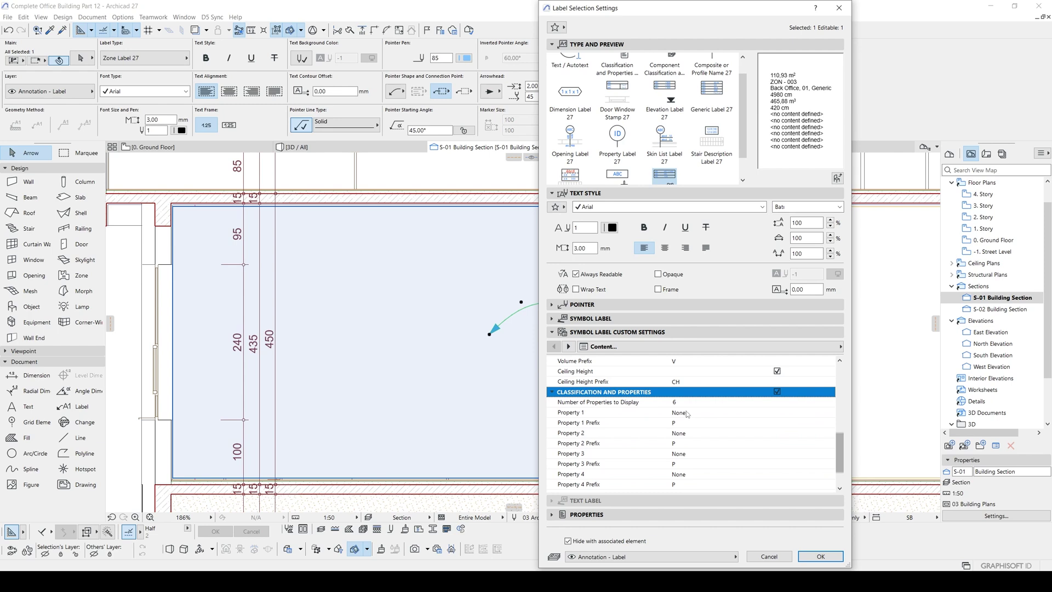
click(658, 404)
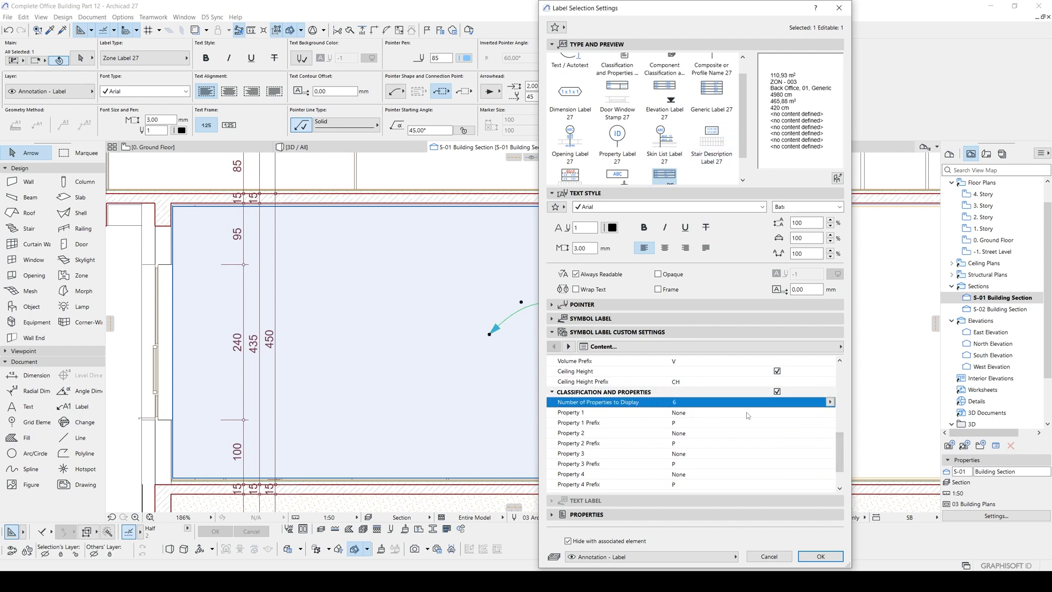
click(698, 415)
click(830, 412)
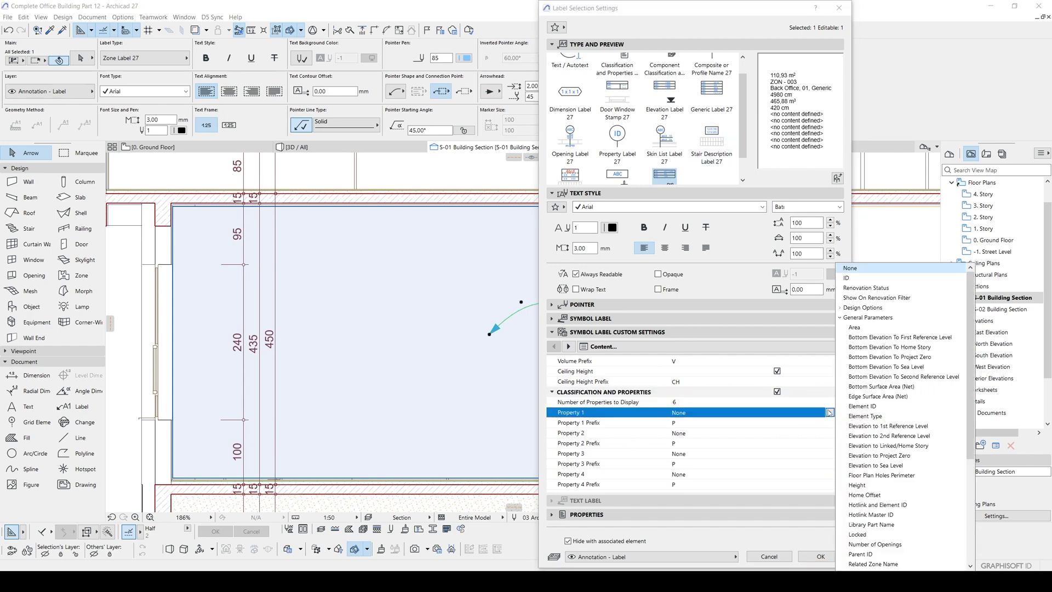
scroll(866, 329, down, 1)
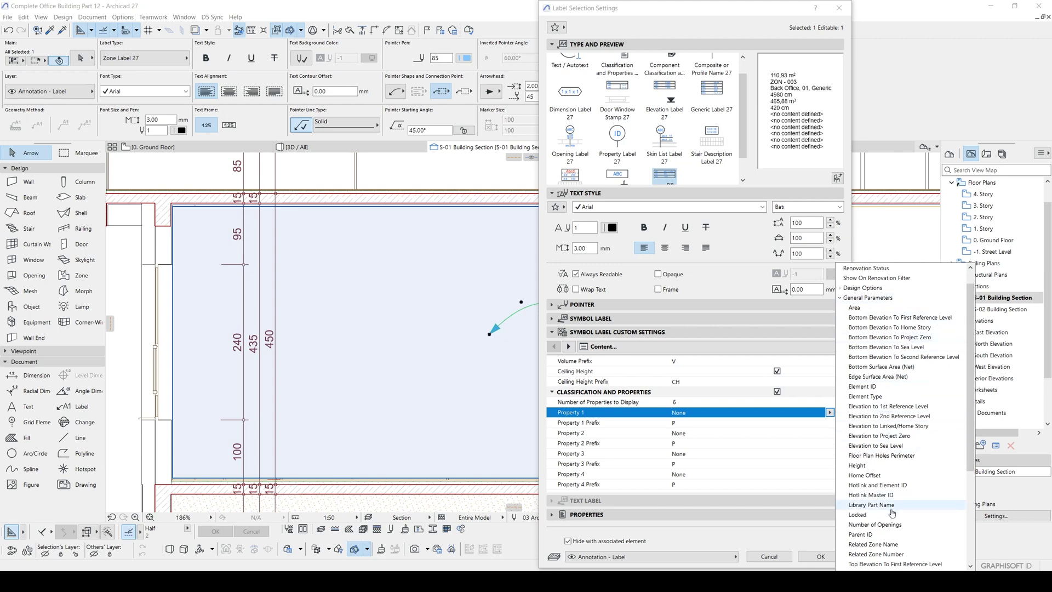
scroll(958, 421, down, 1)
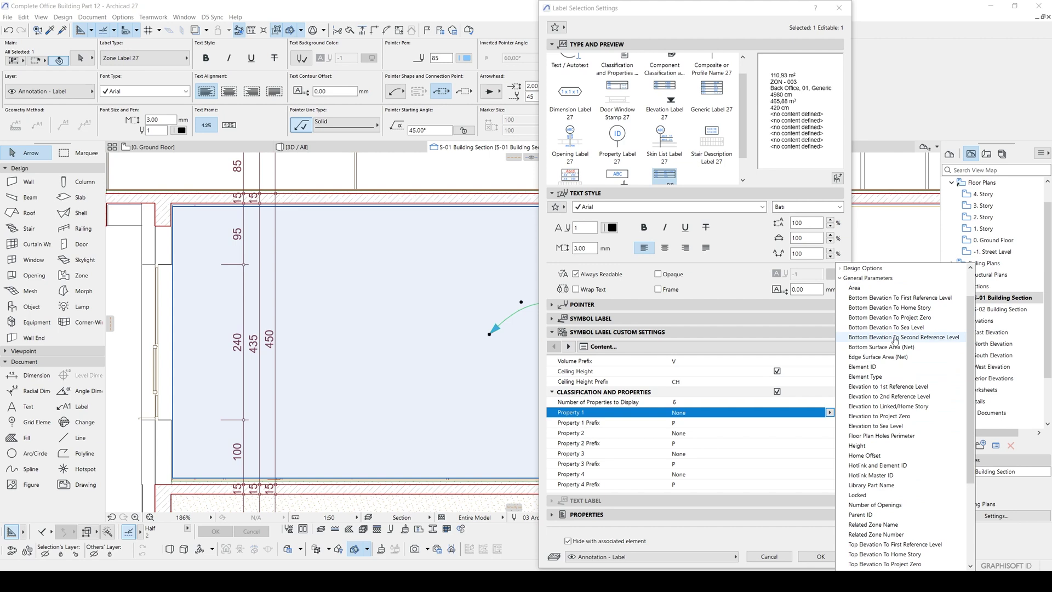
drag(973, 346, 970, 383)
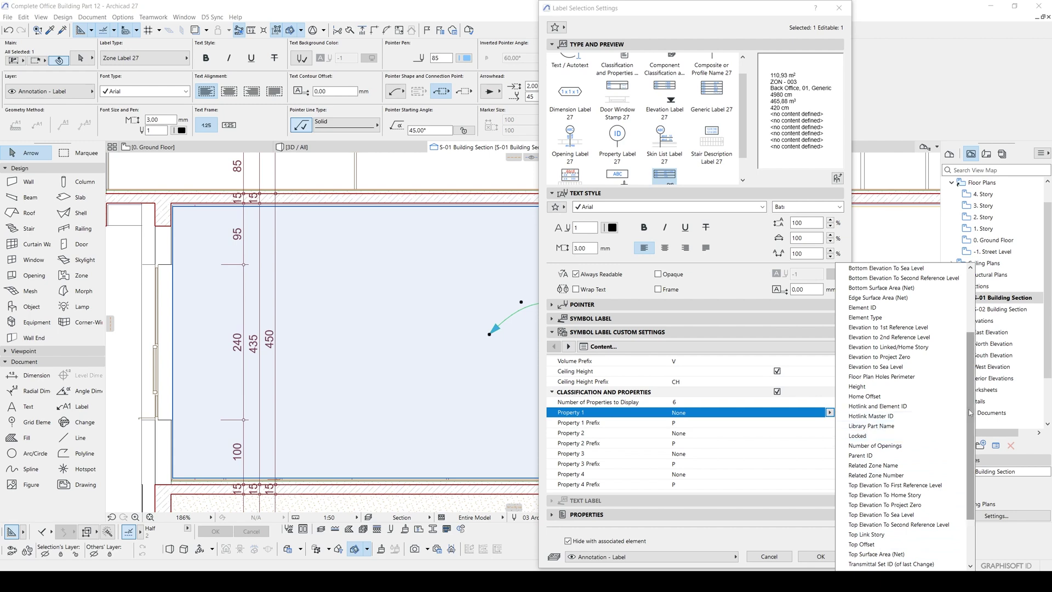
drag(970, 414, 970, 455)
Close the property list without a choice and turn Classification and Properties off.
click(850, 535)
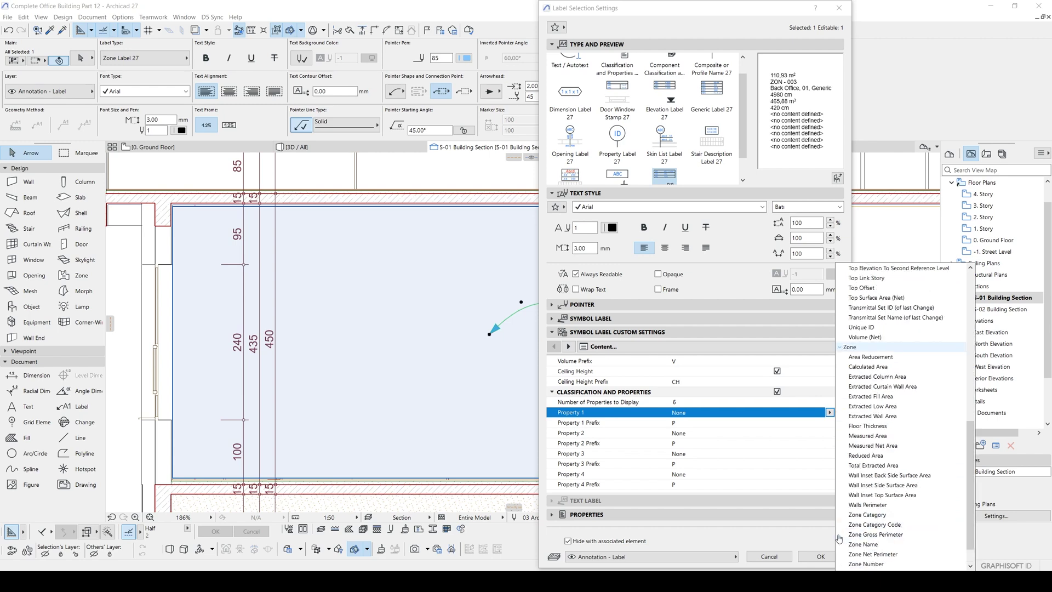
scroll(875, 381, down, 1)
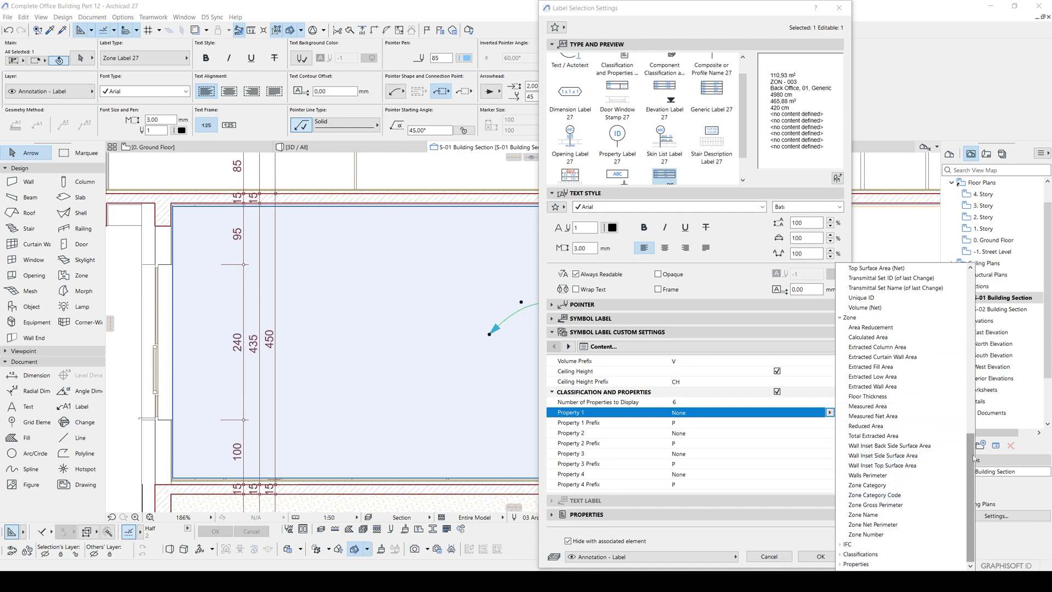
mouse_move(973, 459)
mouse_down()
mouse_move(973, 350)
mouse_move(973, 449)
mouse_up()
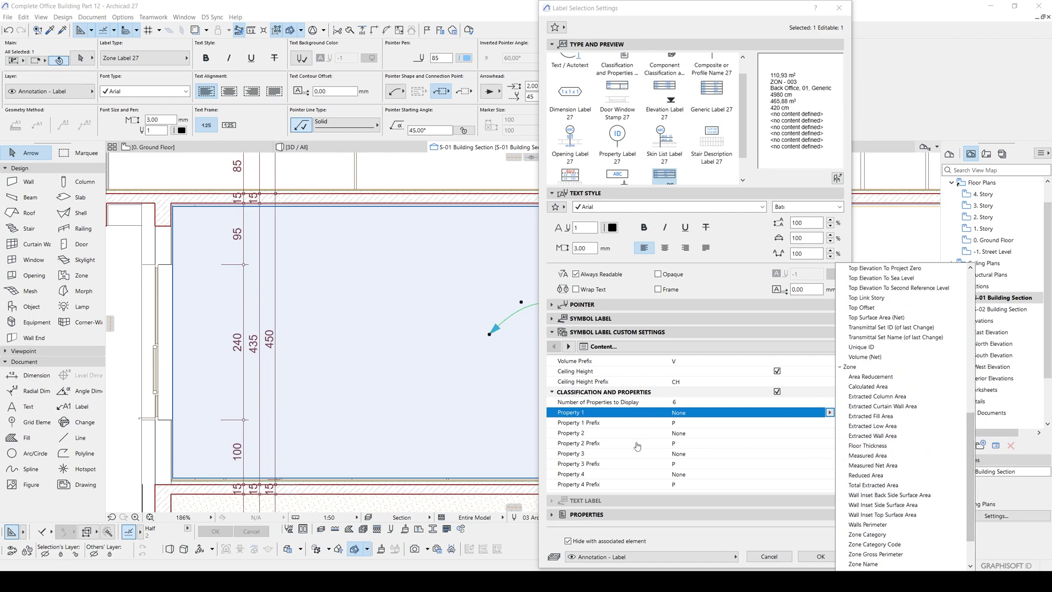
click(657, 433)
click(777, 391)
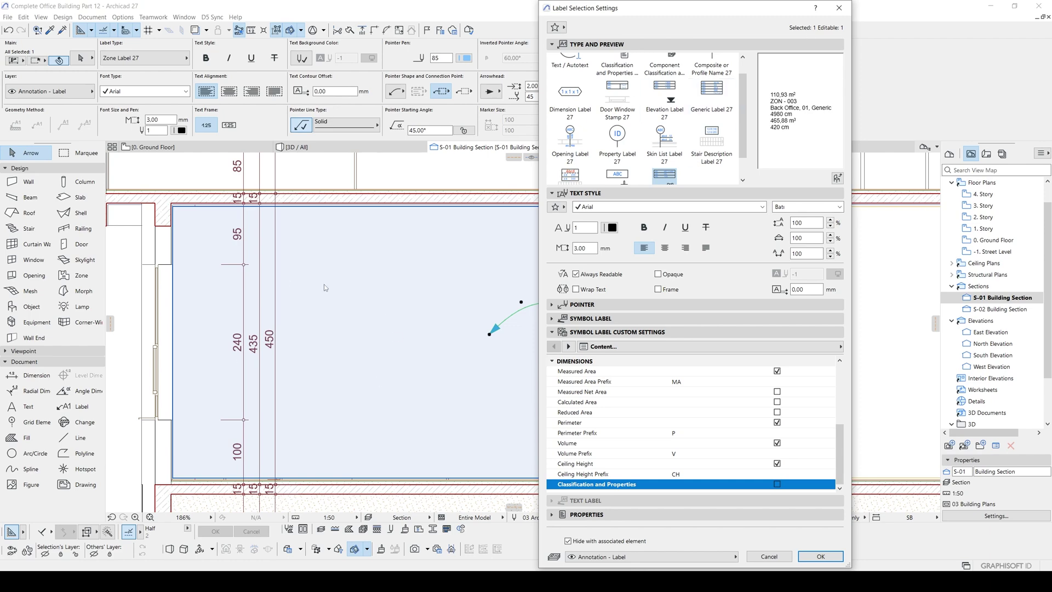
Apply the expanded label to section S-01 and review the Back Office zone in the section.
click(820, 556)
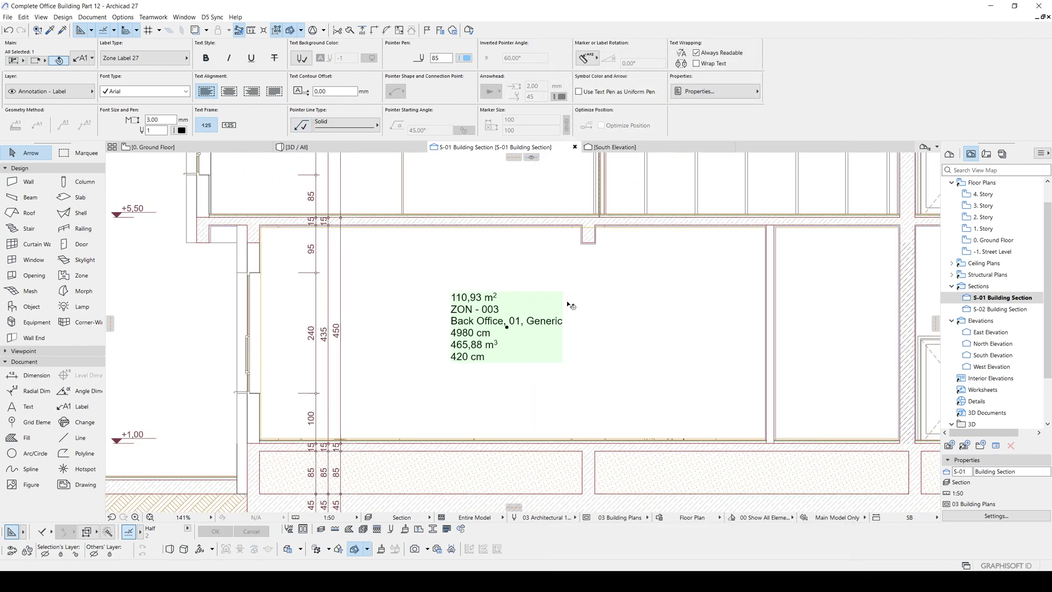
scroll(569, 306, down, 5)
key(Escape)
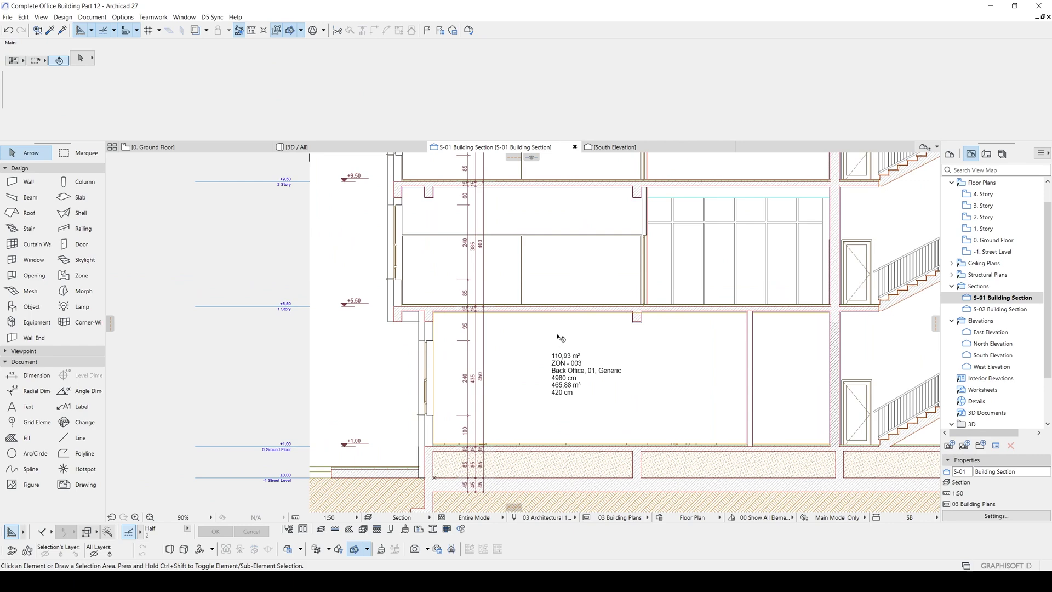
scroll(614, 351, right, 2)
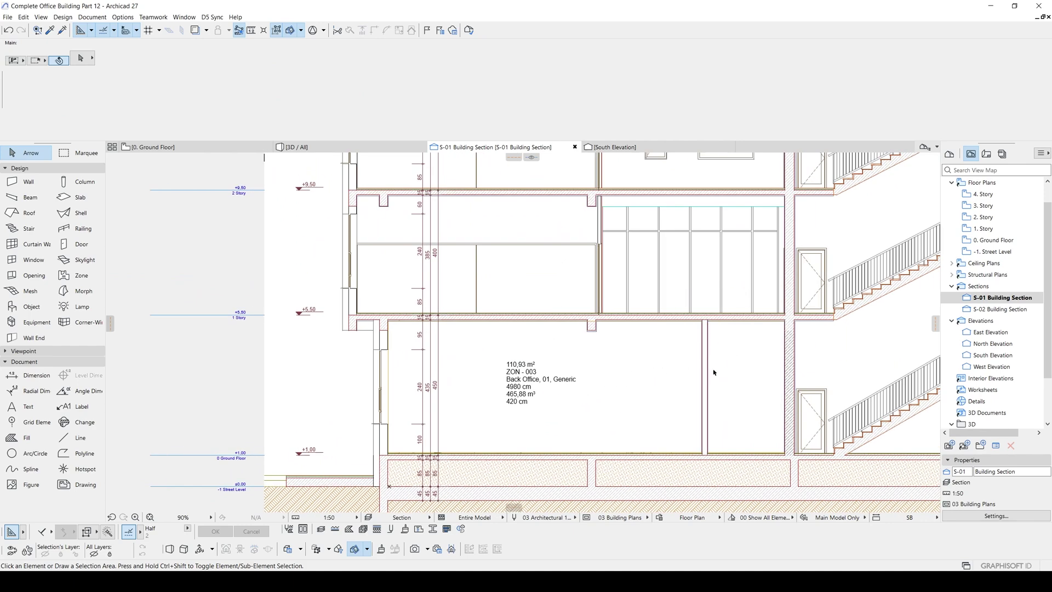
scroll(723, 373, left, 2)
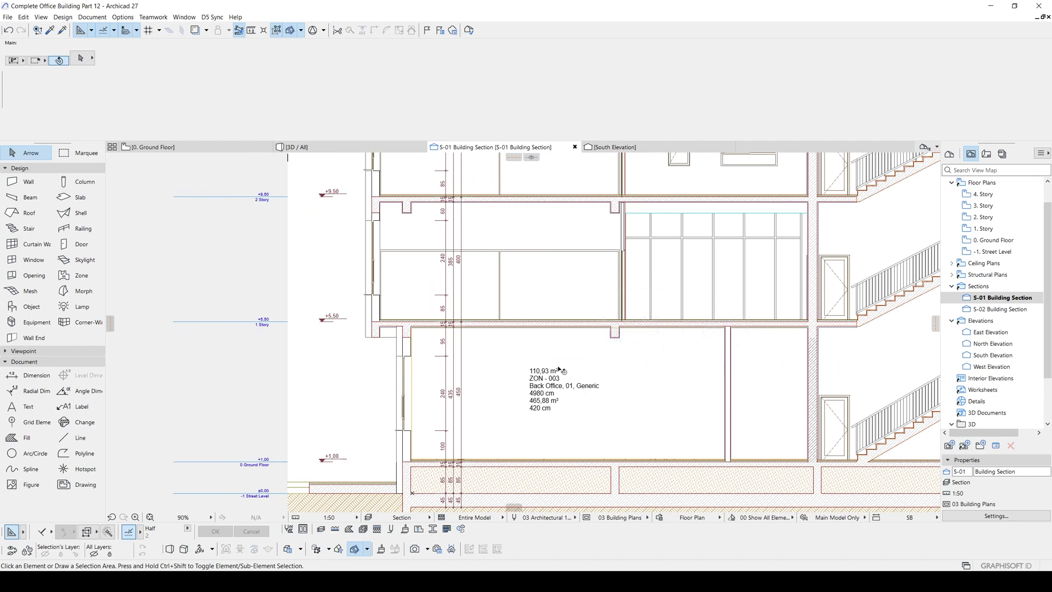
click(698, 381)
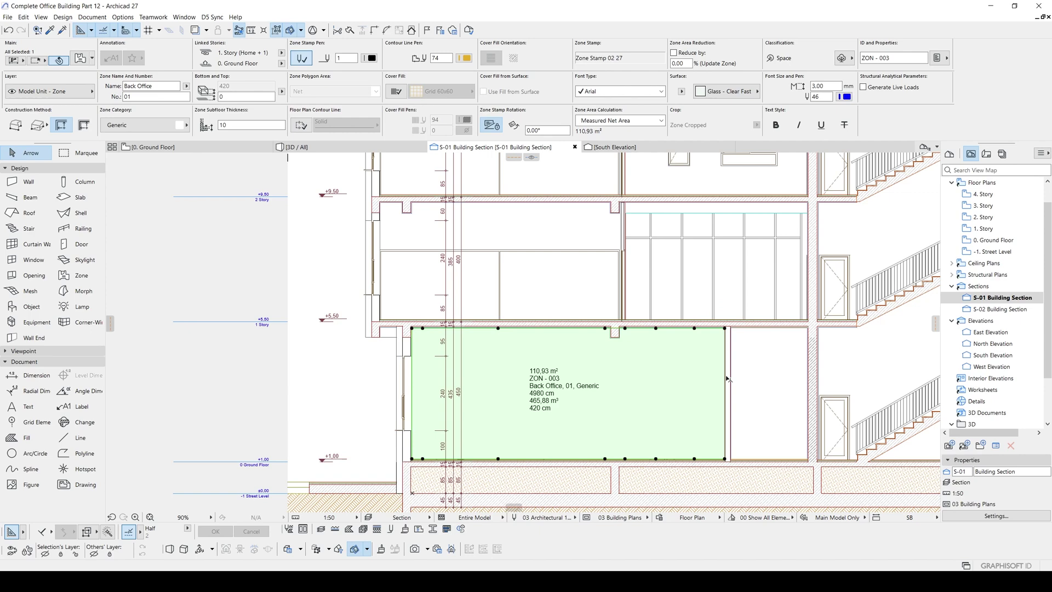
key(Escape)
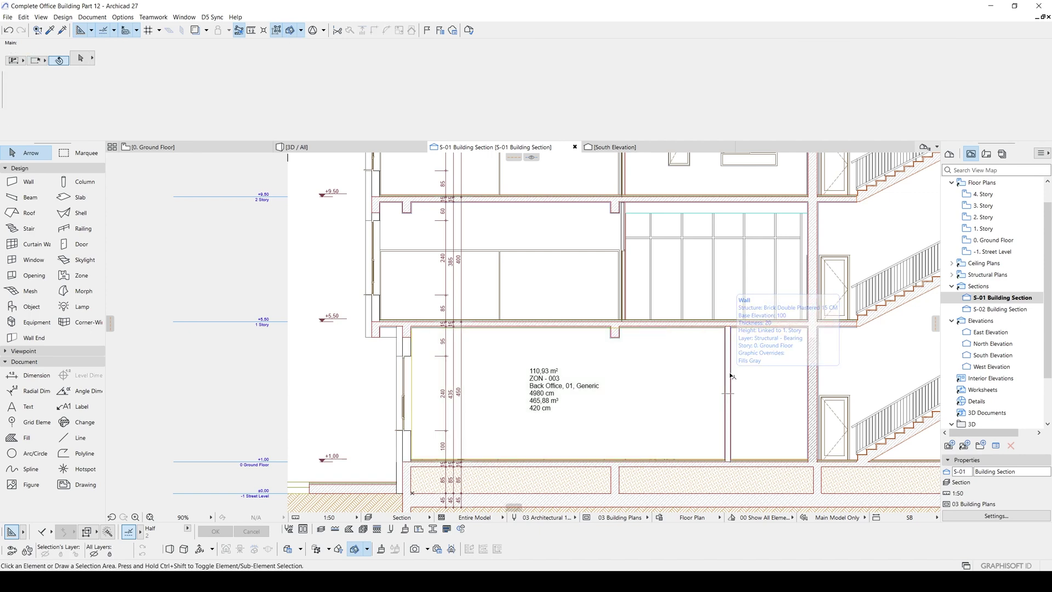
middle_drag(728, 378, 671, 370)
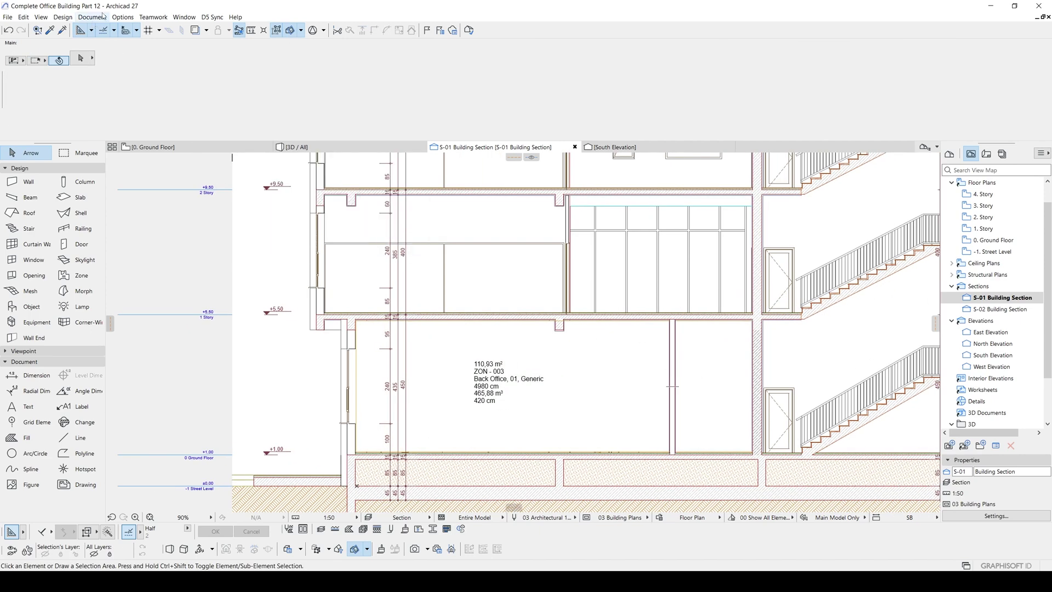
Check the zone label, deselect it, and bring up Layer Settings with Ctrl+L.
click(121, 18)
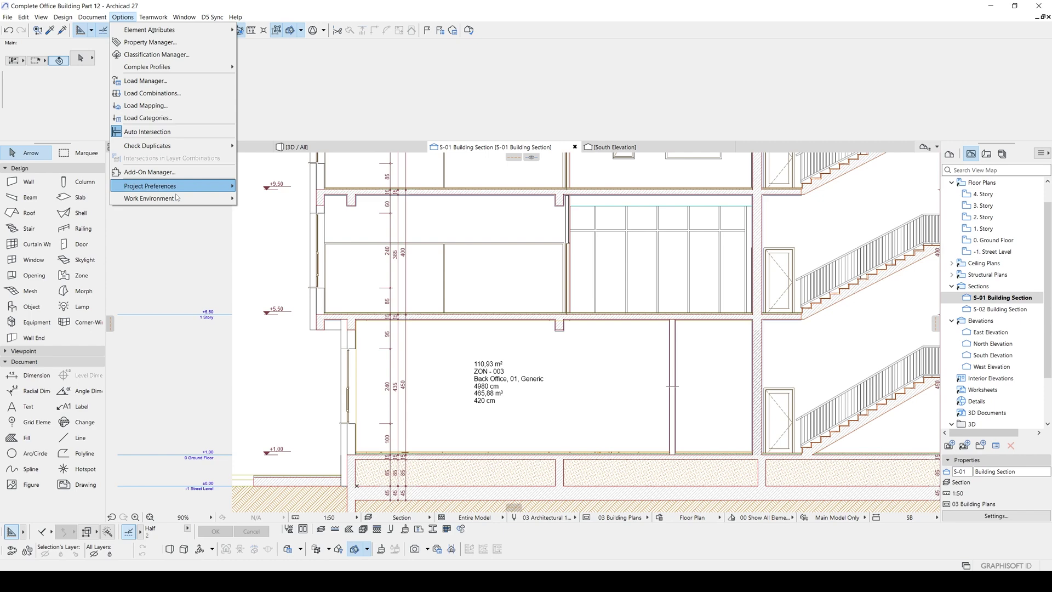
mouse_move(175, 198)
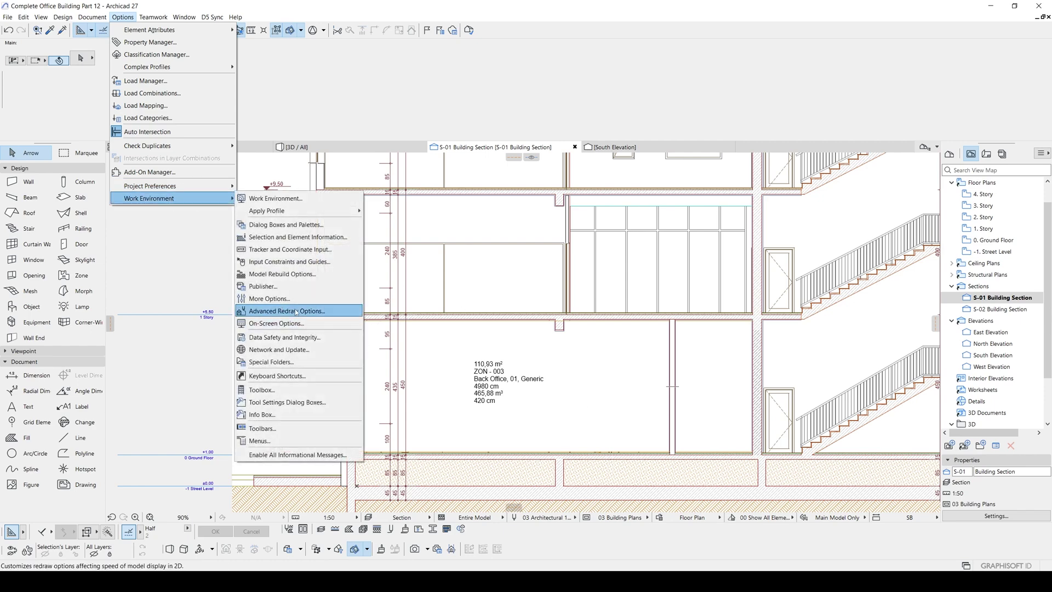
click(481, 366)
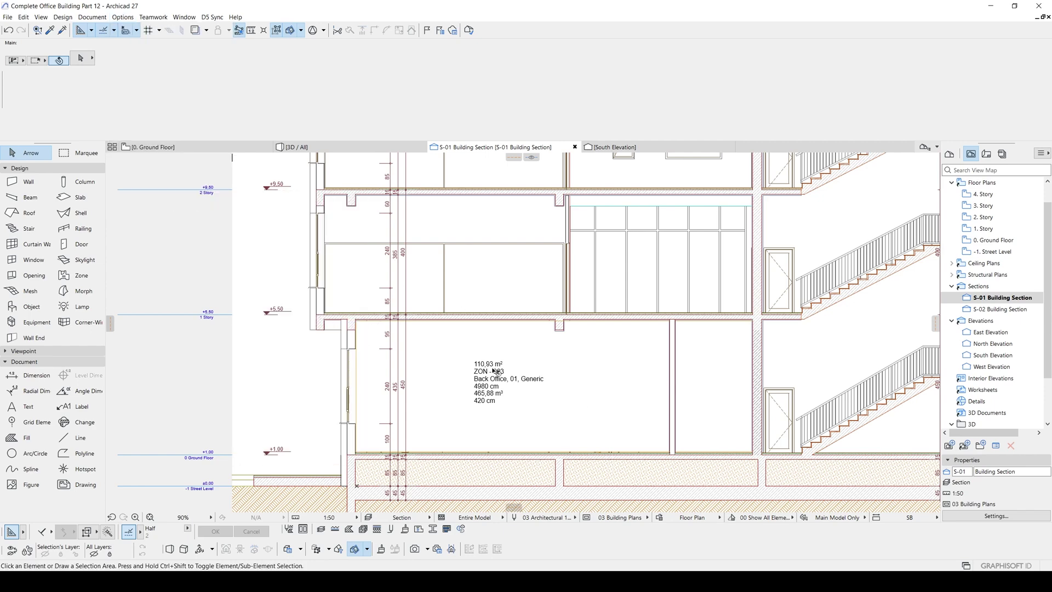
click(494, 372)
scroll(553, 391, up, 3)
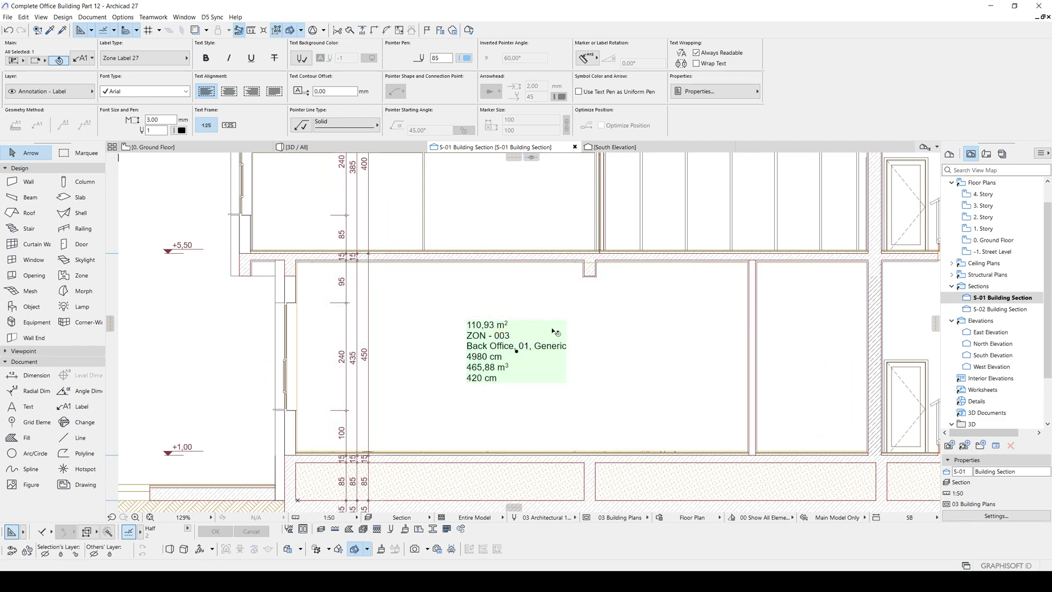
key(Escape)
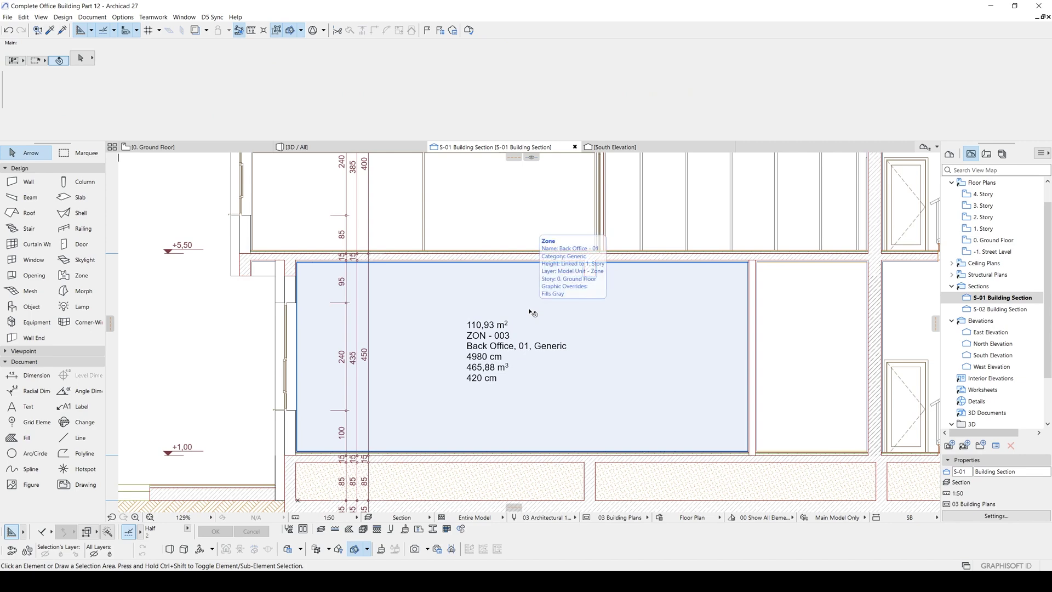
key(ctrl+l)
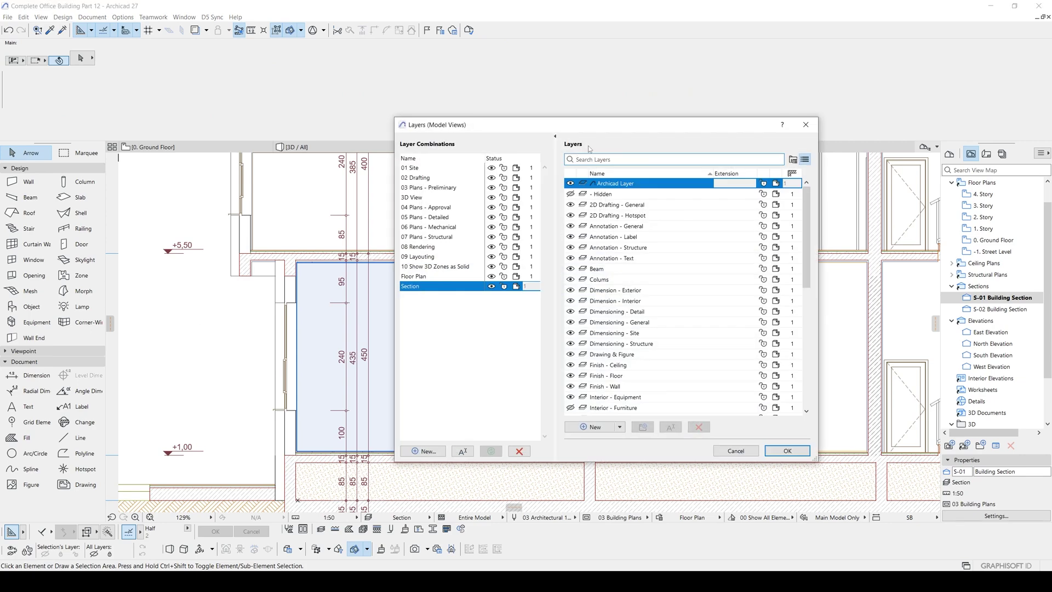
Hide the Model Unit - Zone layer and update the Section layer combination.
drag(589, 119, 589, 116)
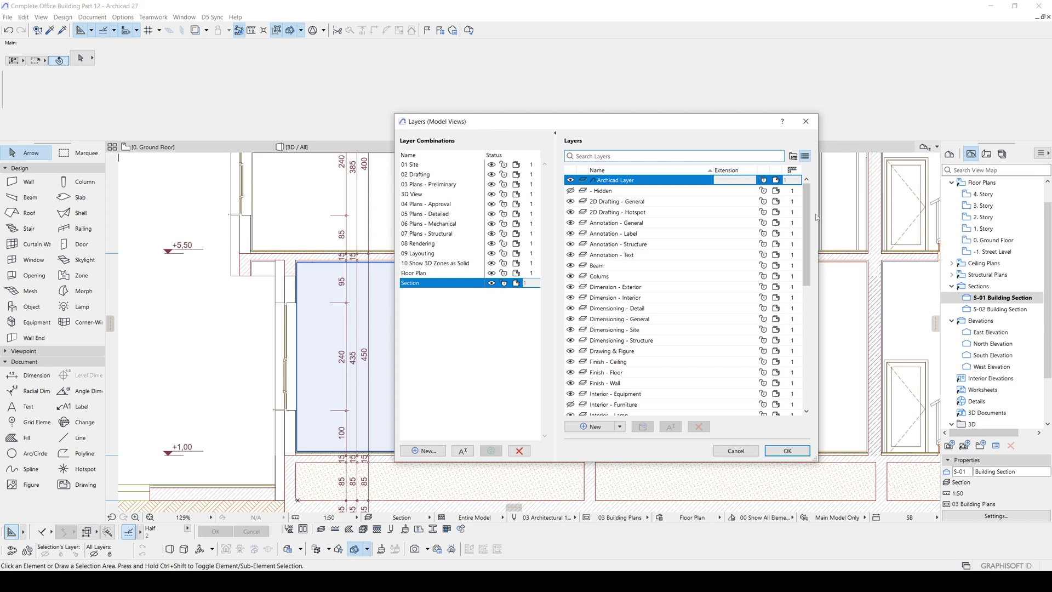
scroll(804, 225, down, 1)
drag(805, 225, 801, 329)
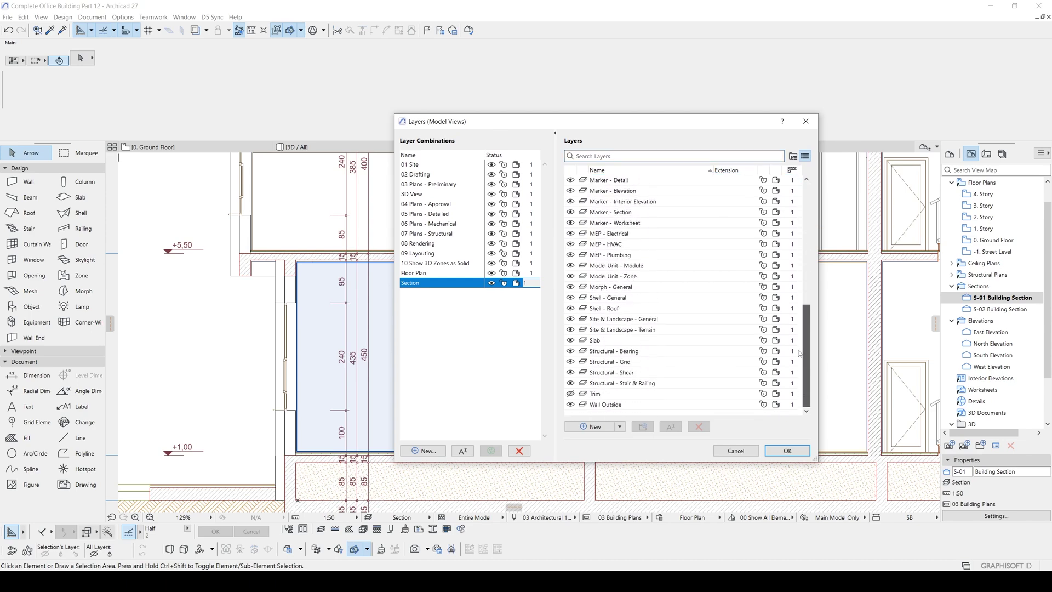
scroll(806, 307, up, 3)
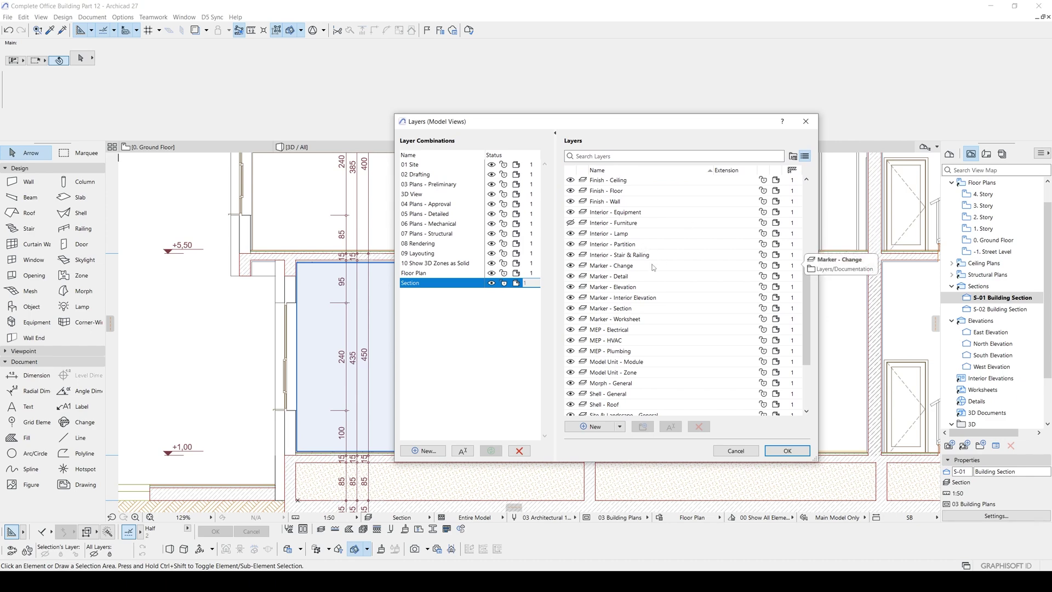
scroll(653, 267, down, 3)
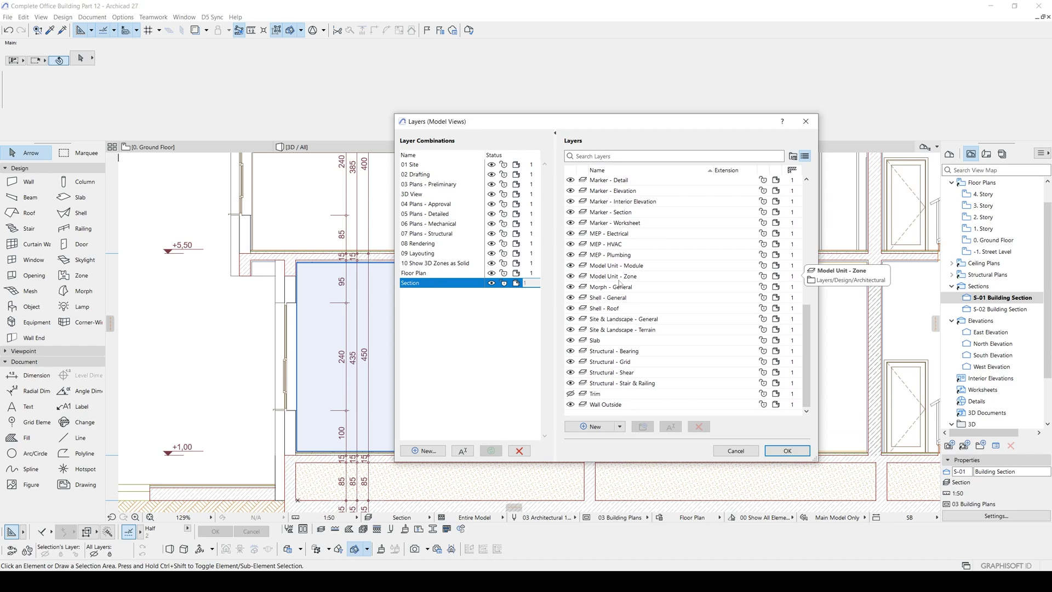
click(619, 280)
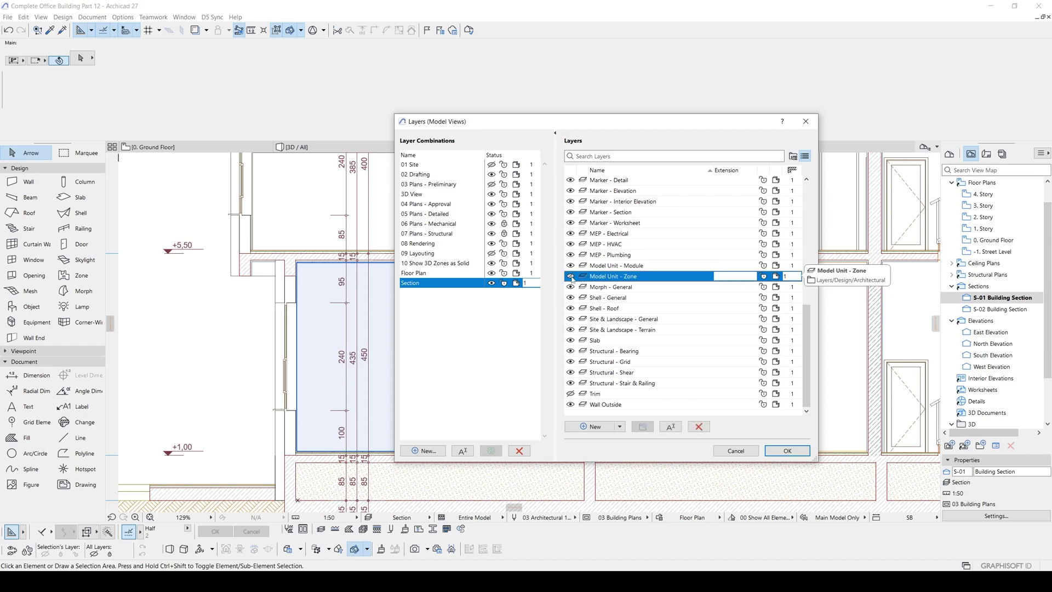
click(570, 276)
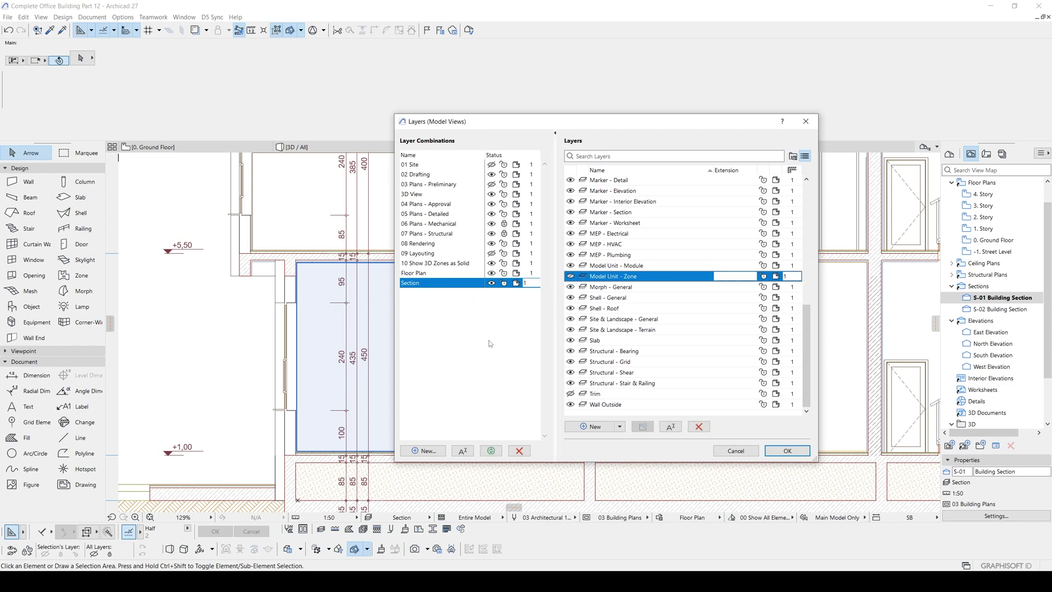
click(491, 450)
click(778, 452)
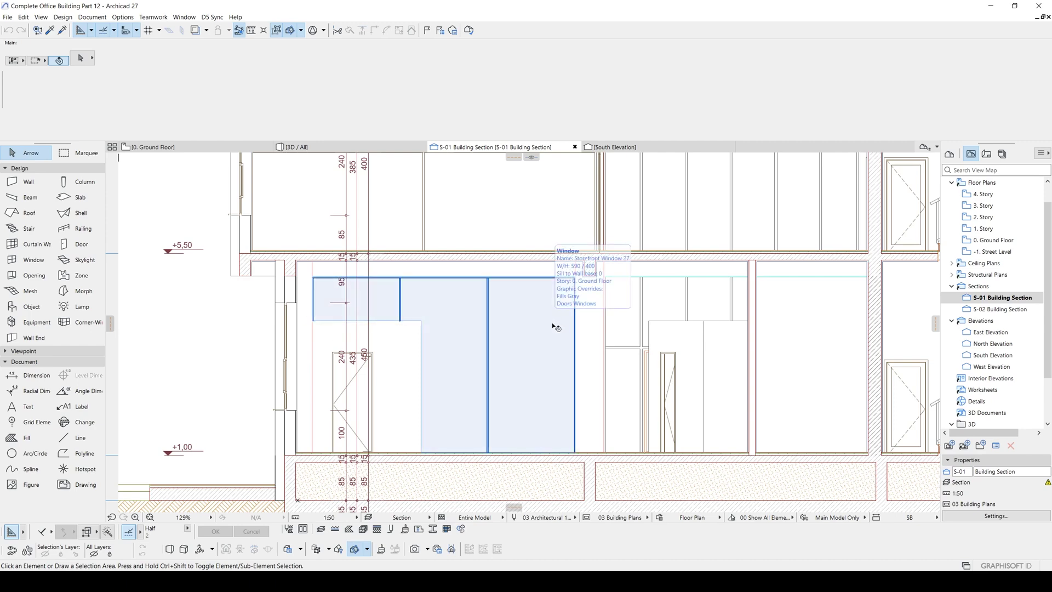
Make the Model Unit - Zone layer visible again and update the Section combination.
key(ctrl+l)
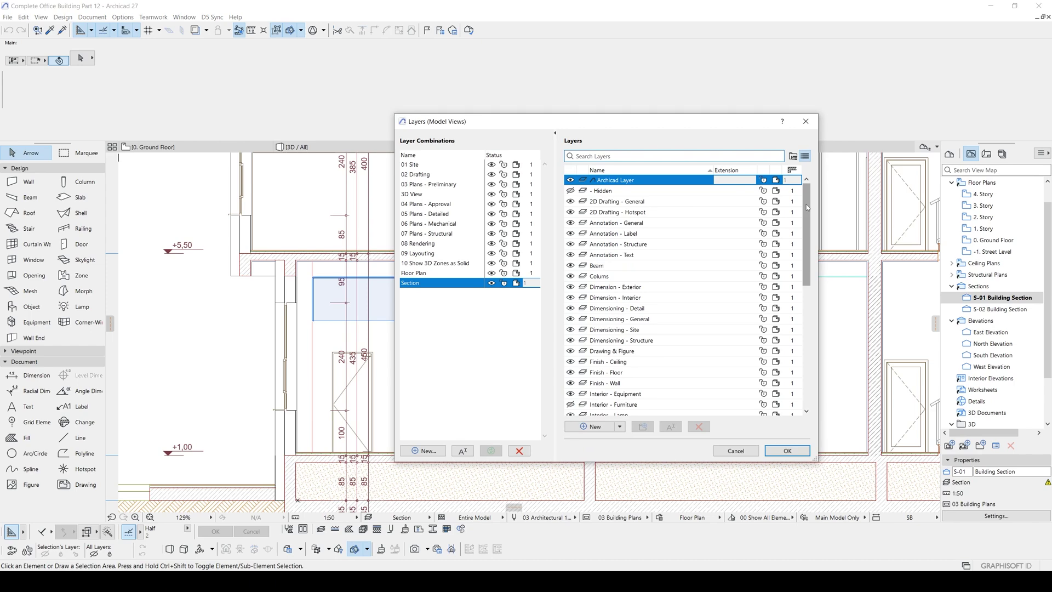
scroll(791, 288, down, 10)
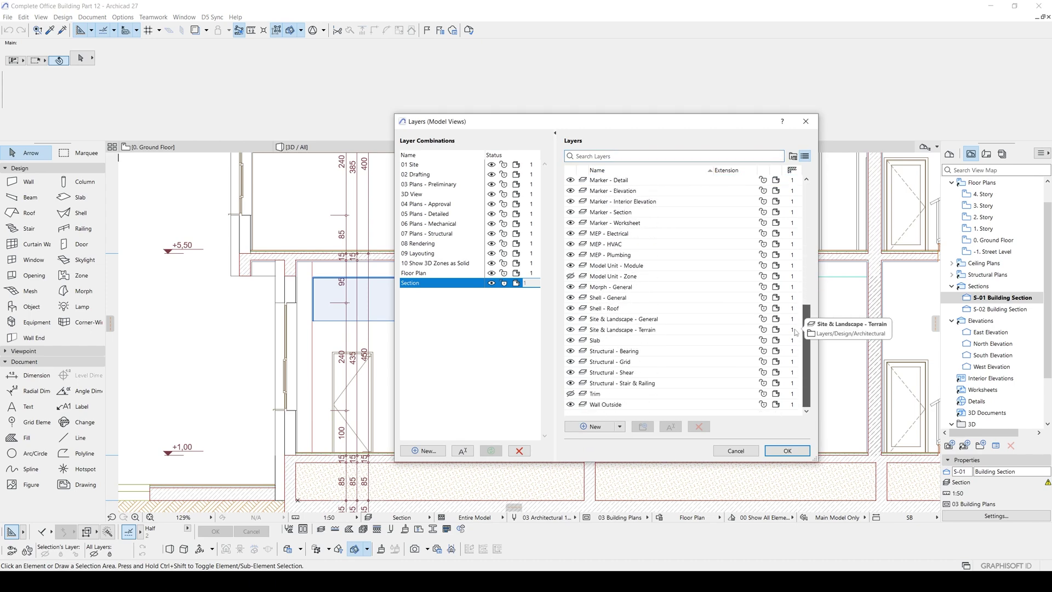
click(571, 278)
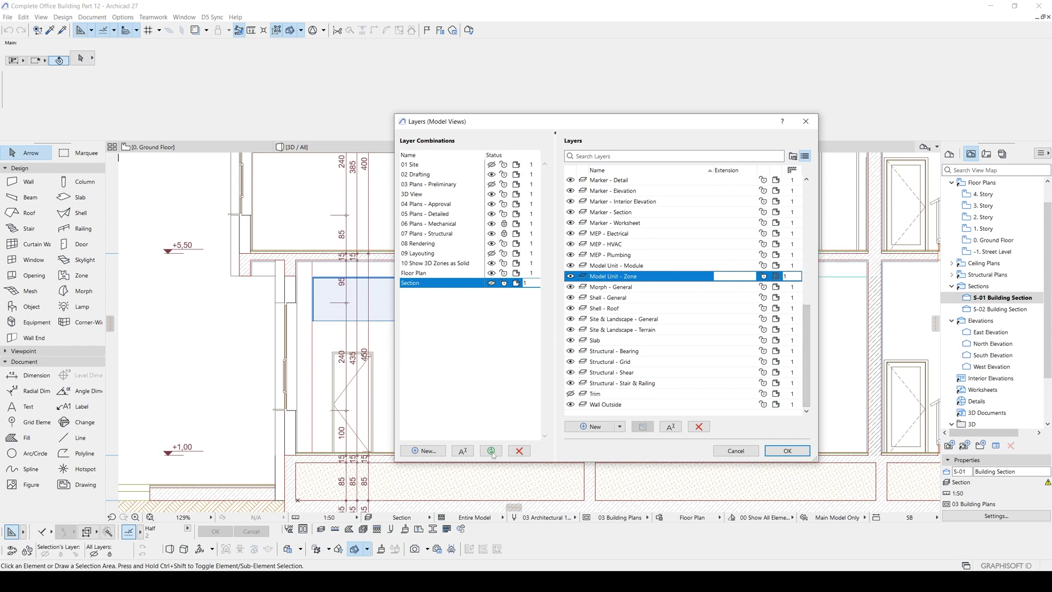
click(490, 450)
click(784, 449)
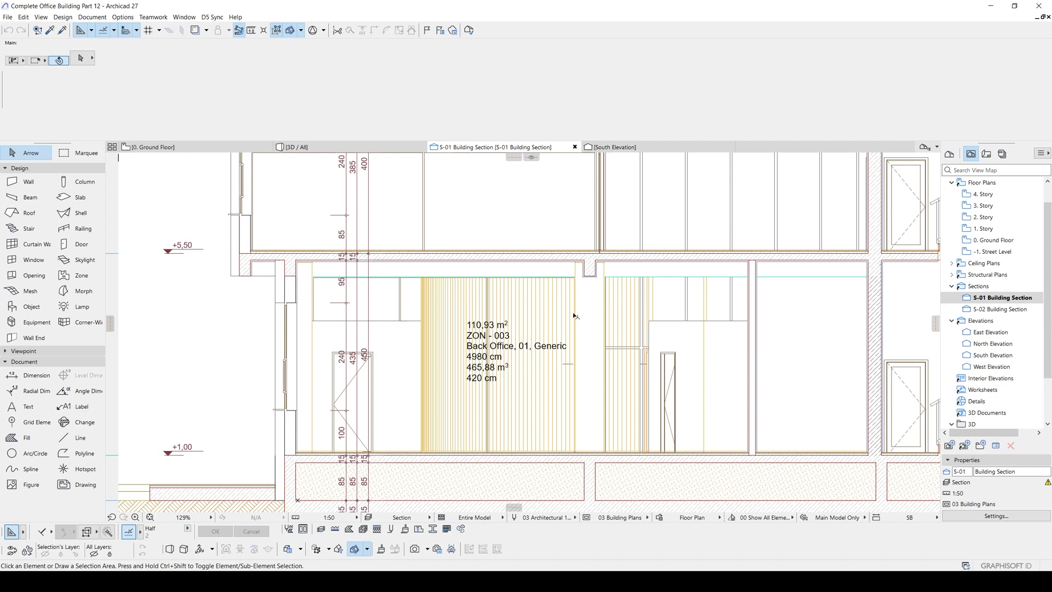
click(522, 305)
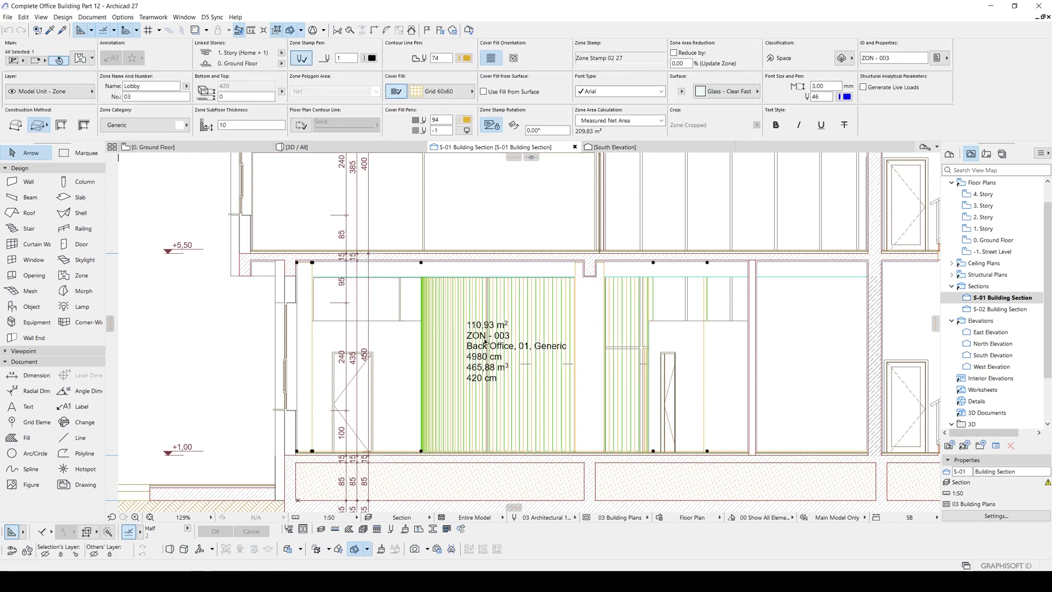
scroll(510, 337, right, 1)
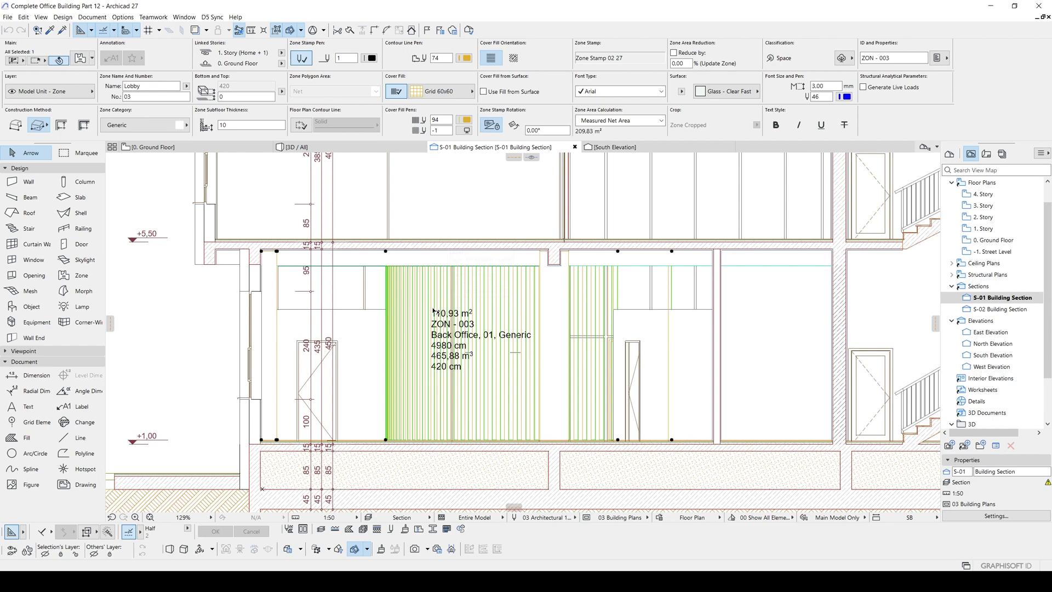
scroll(547, 323, up, 2)
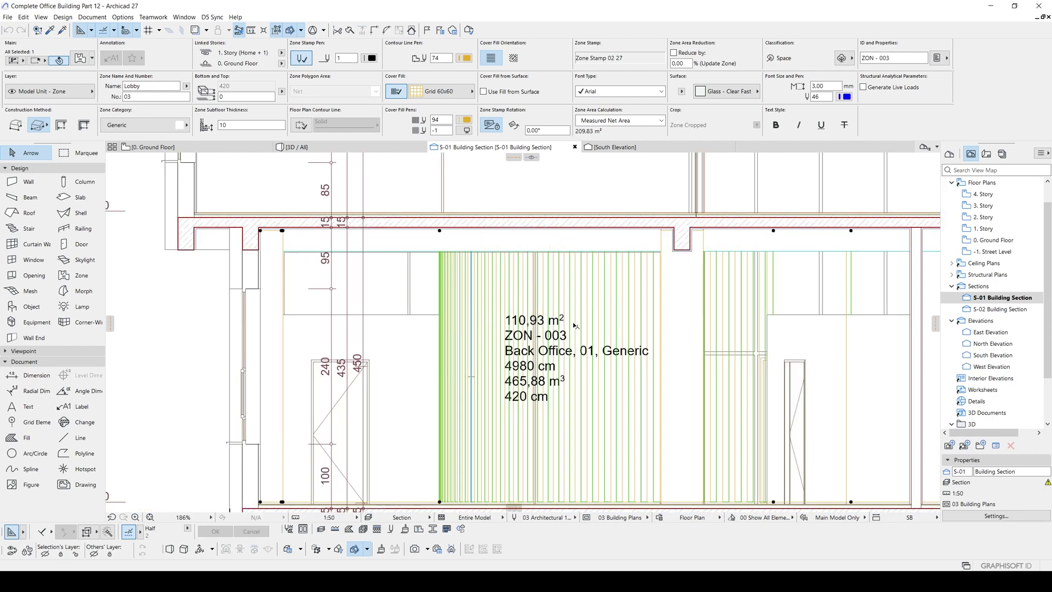
middle_drag(559, 329, 515, 302)
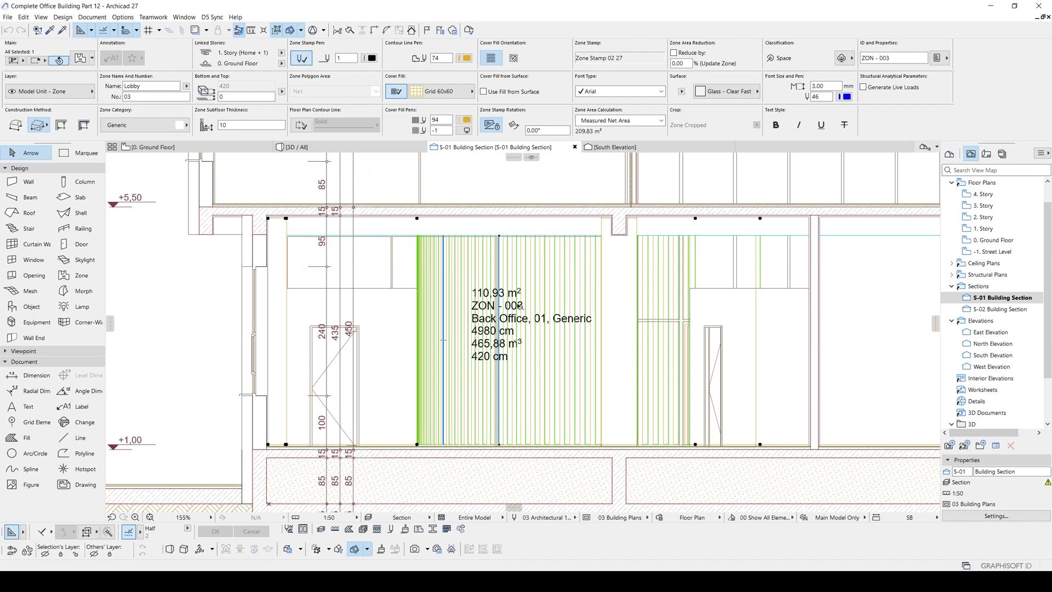
key(F2)
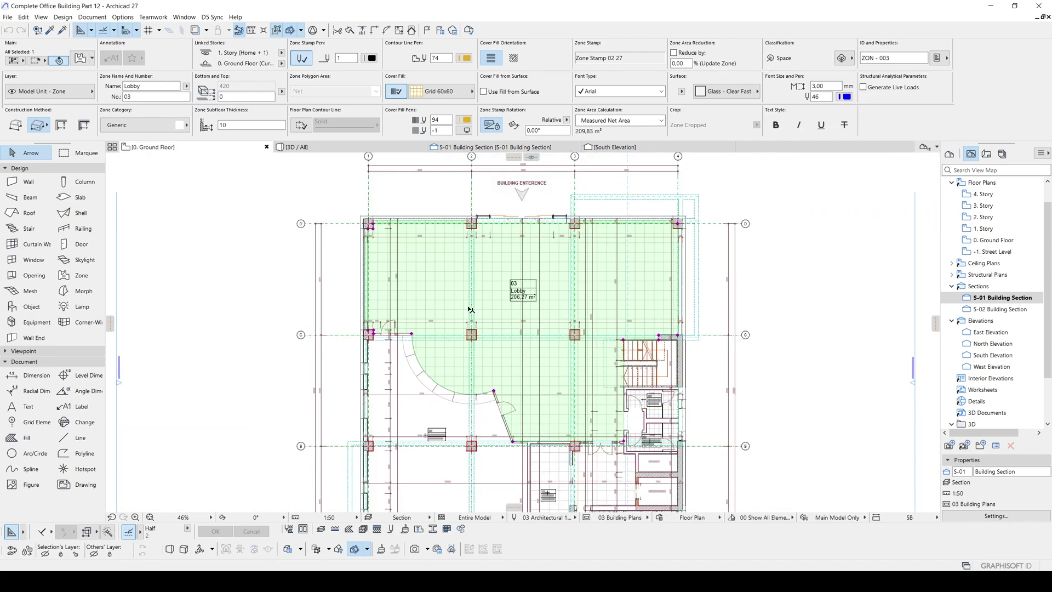
scroll(517, 376, up, 2)
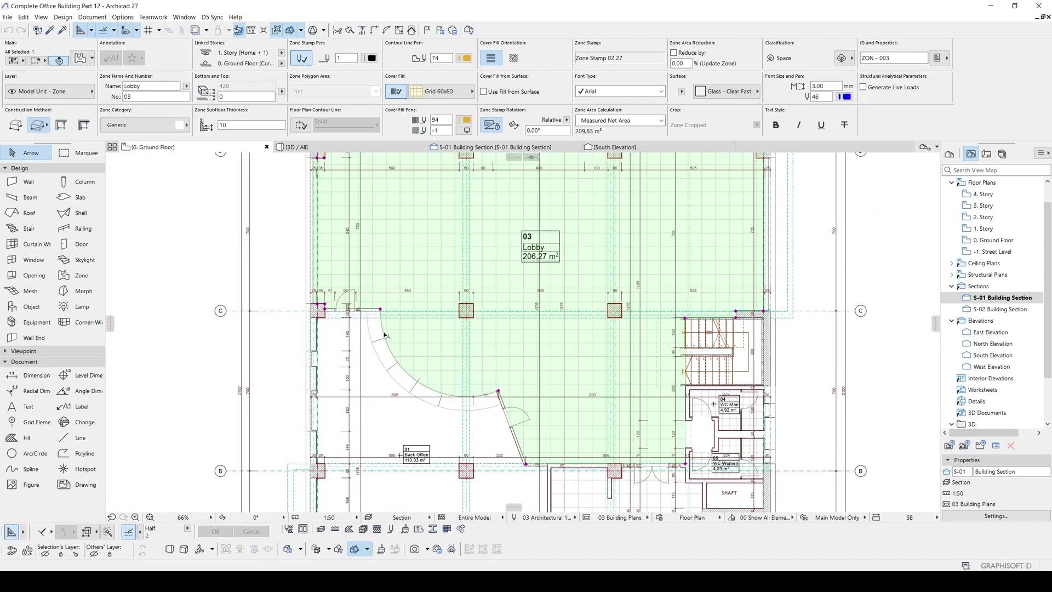
scroll(385, 336, up, 3)
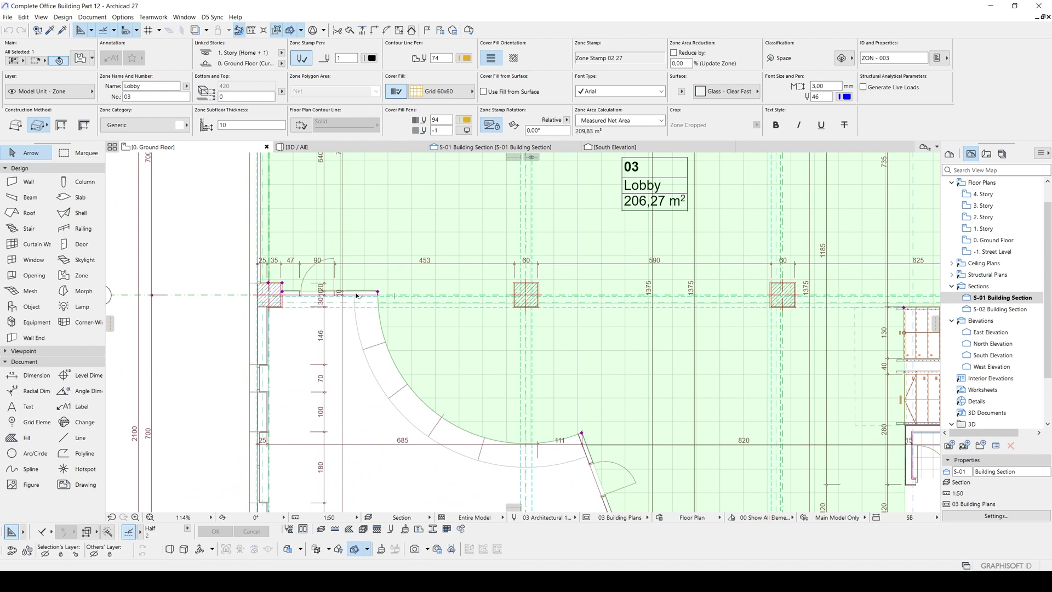
click(503, 148)
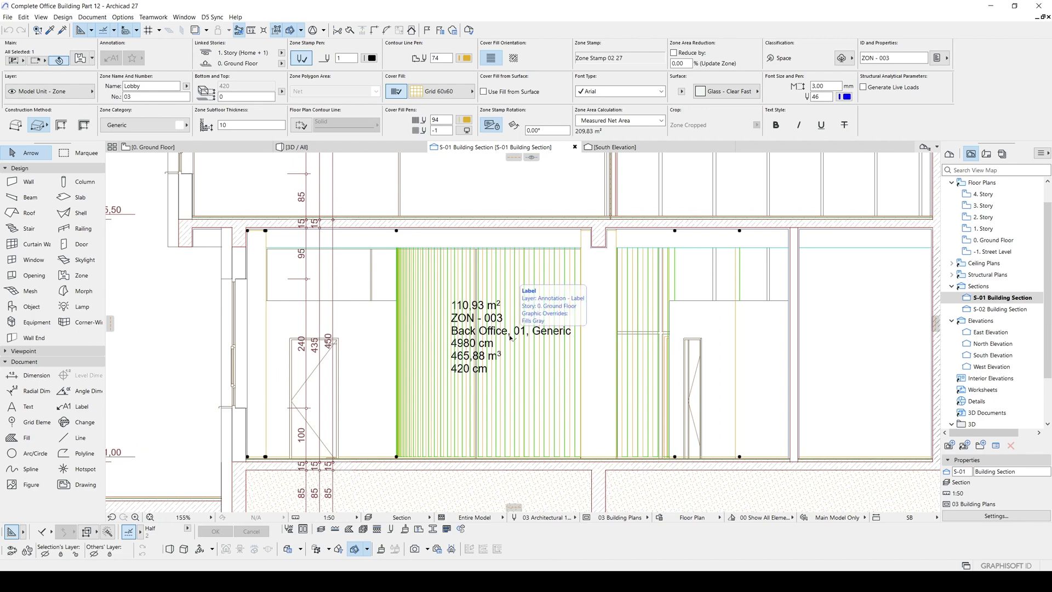
key(Escape)
scroll(758, 206, down, 4)
scroll(684, 320, down, 5)
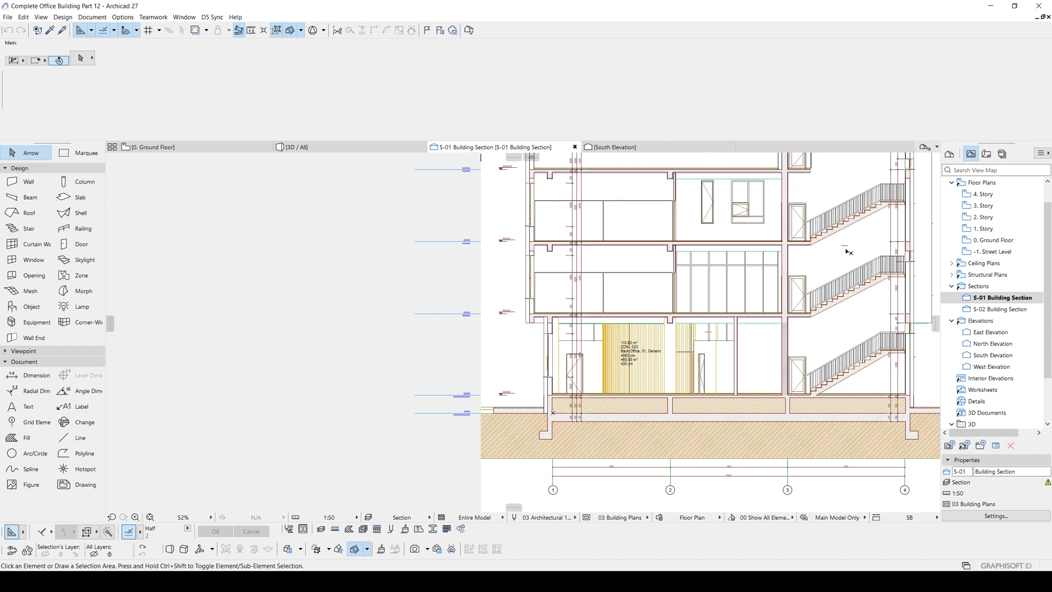
middle_drag(854, 236, 778, 284)
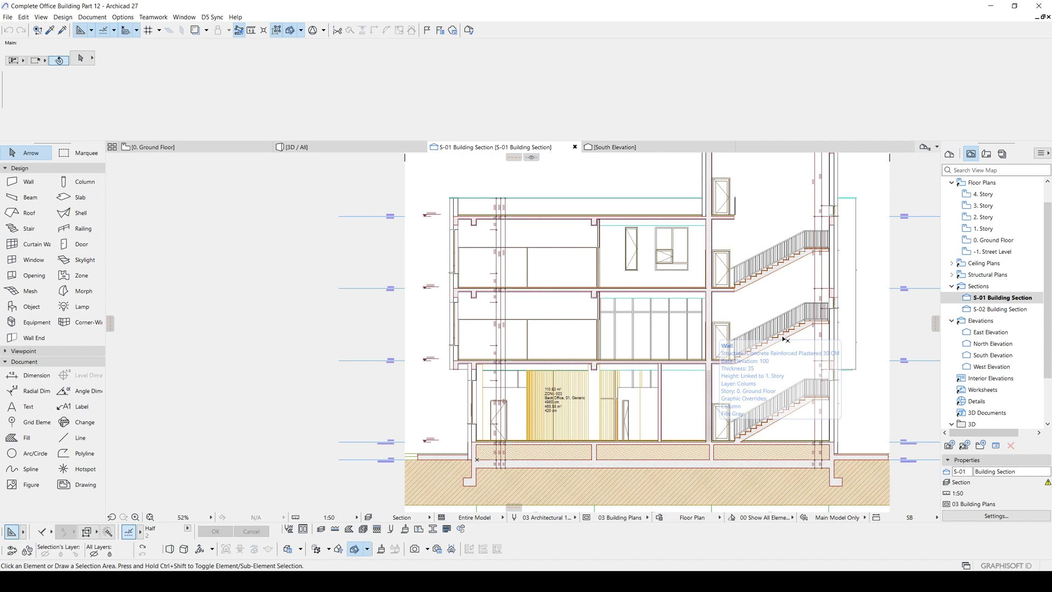
click(770, 301)
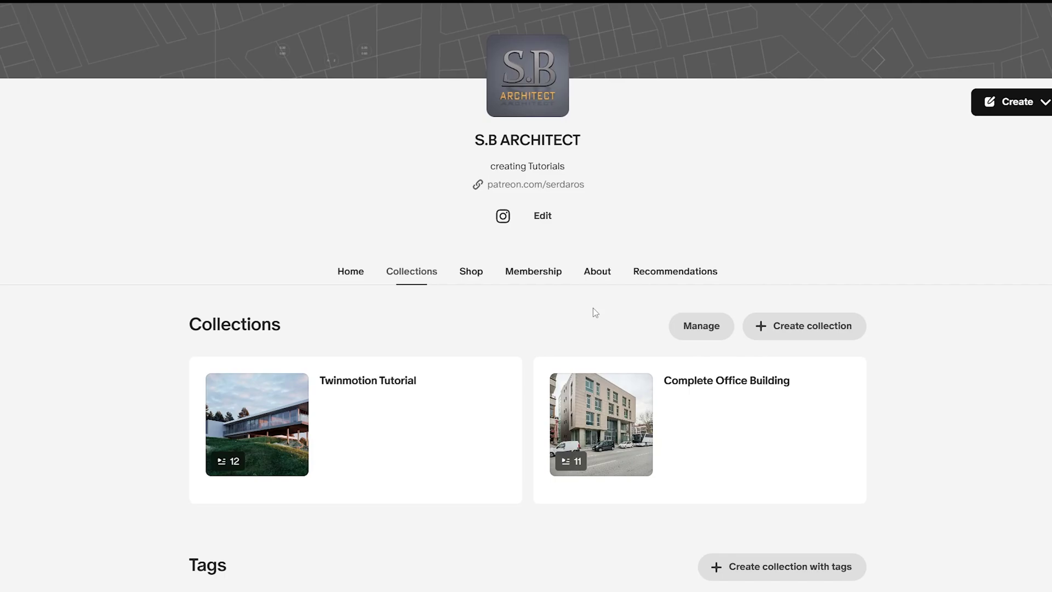
Go to the Complete Office Building collection and scroll through its tutorial posts.
click(727, 390)
scroll(709, 350, down, 12)
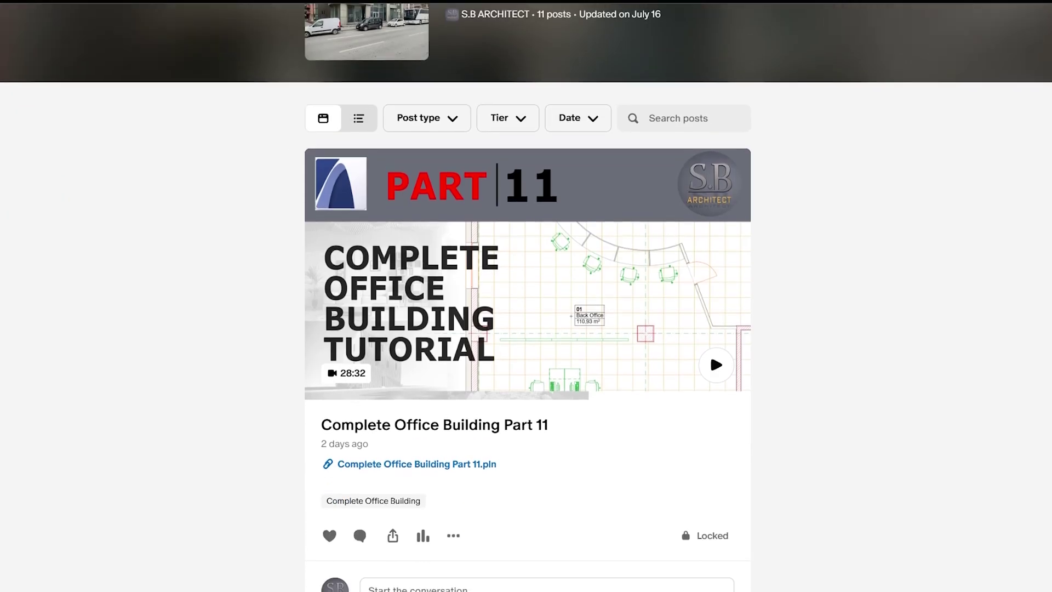
scroll(709, 287, down, 12)
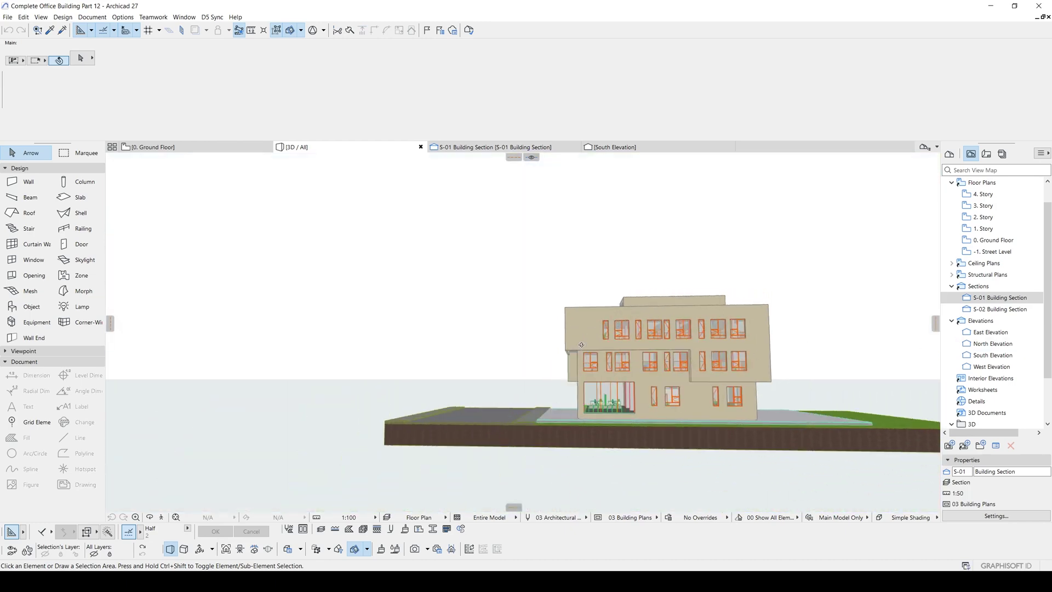
Switch to the 0. Ground Floor plan with F2 and clear the Lobby zone selection.
key(F2)
scroll(842, 401, down, 5)
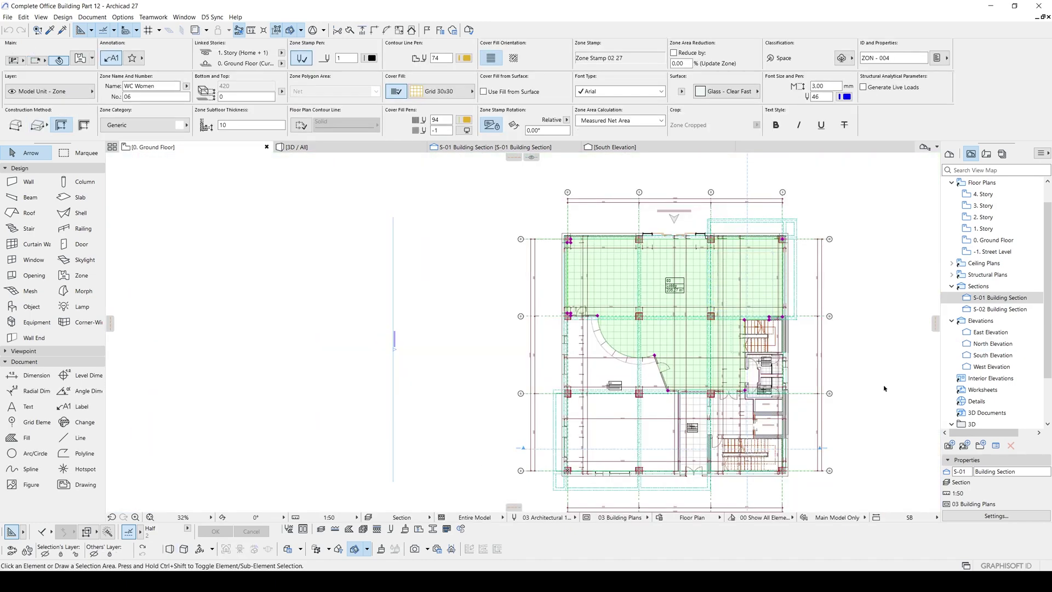
key(Escape)
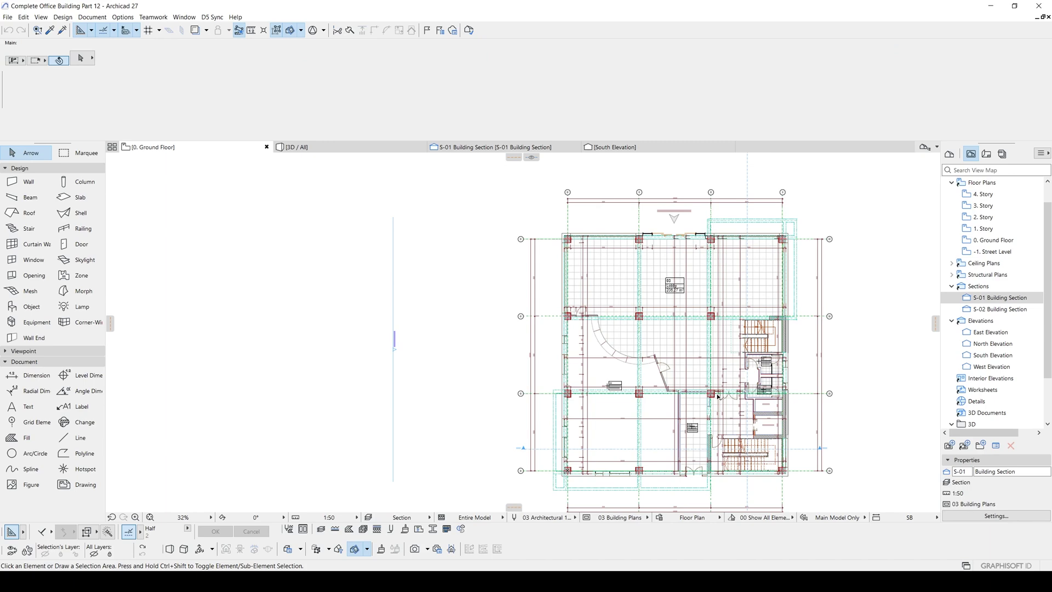
scroll(718, 396, up, 2)
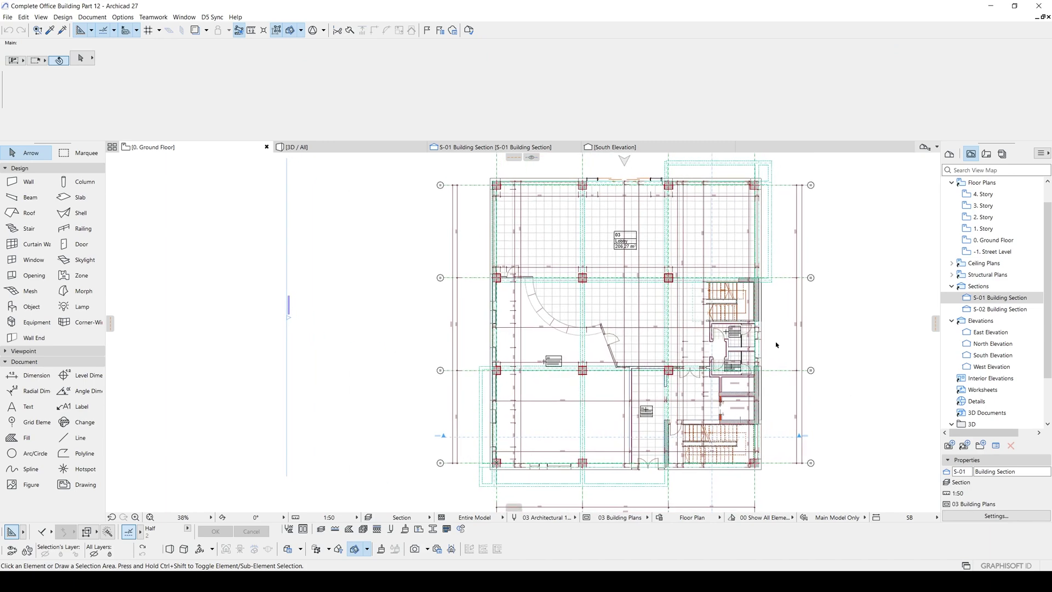